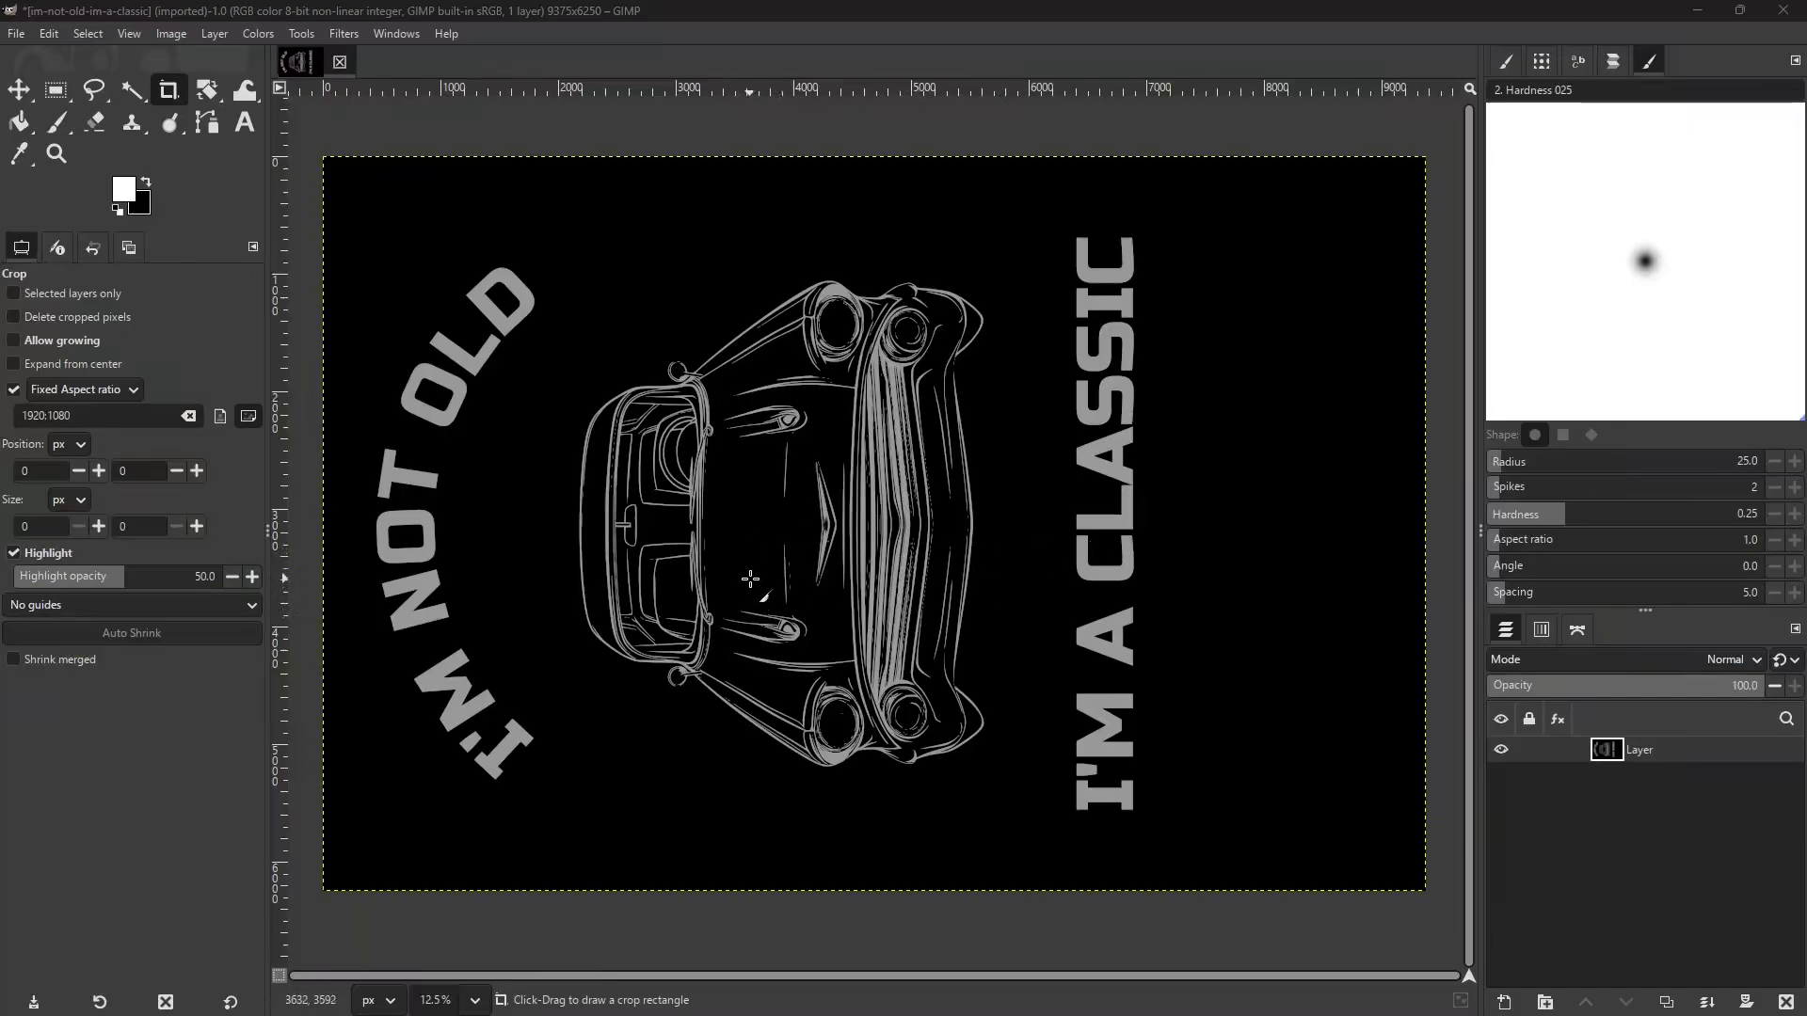
# Examine the flip and rotation commands available for the layer and for the whole image.
pyautogui.scroll(-3, 750, 577)
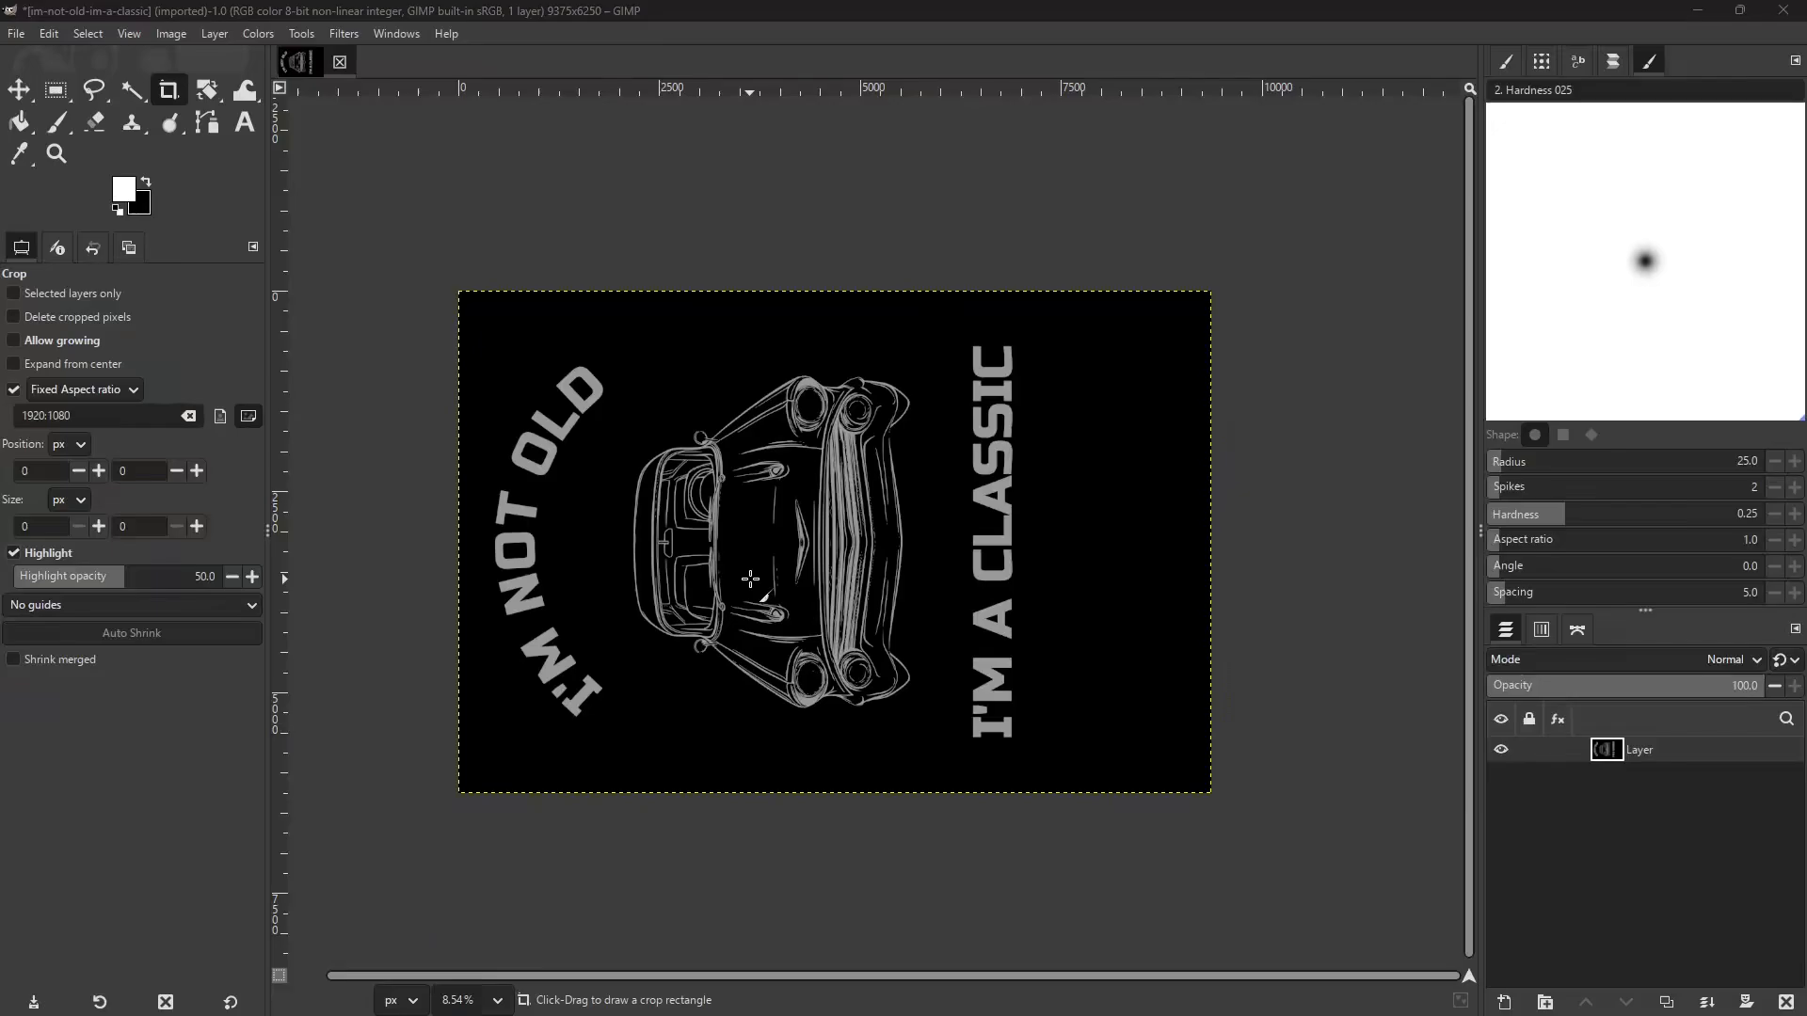
pyautogui.scroll(-1, 750, 577)
pyautogui.scroll(-1, 712, 550)
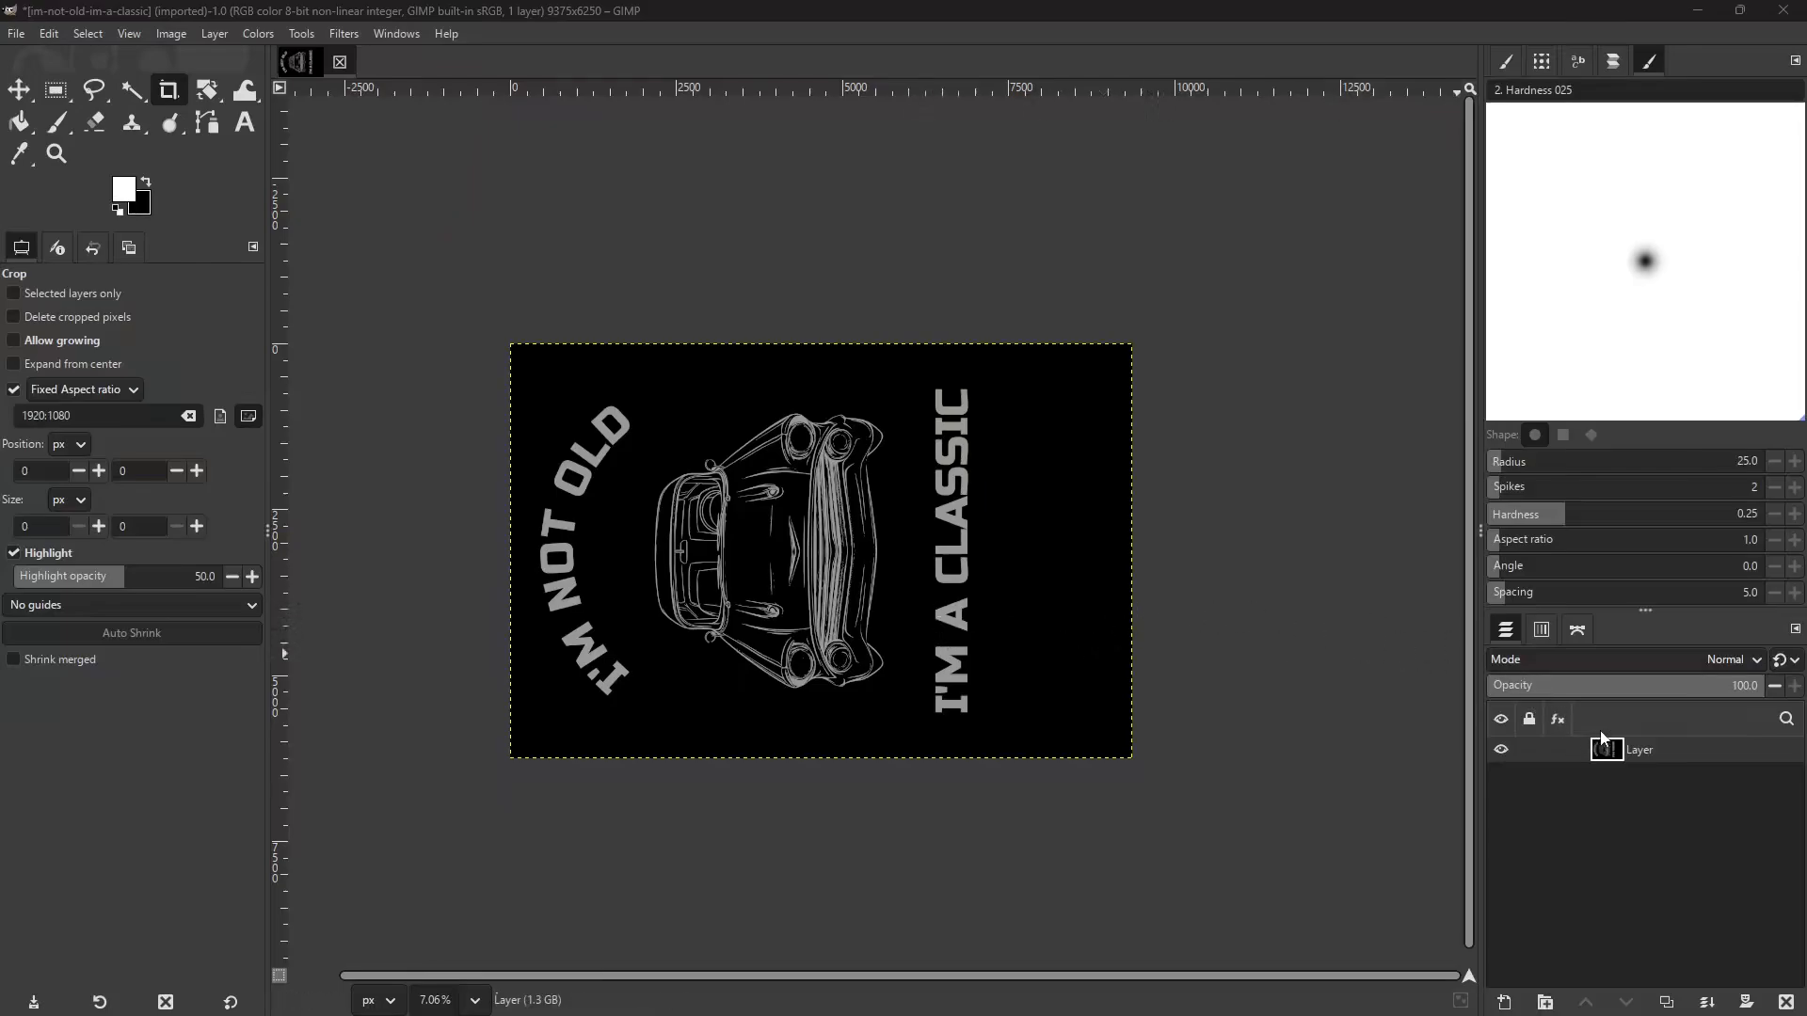
pyautogui.click(1668, 753)
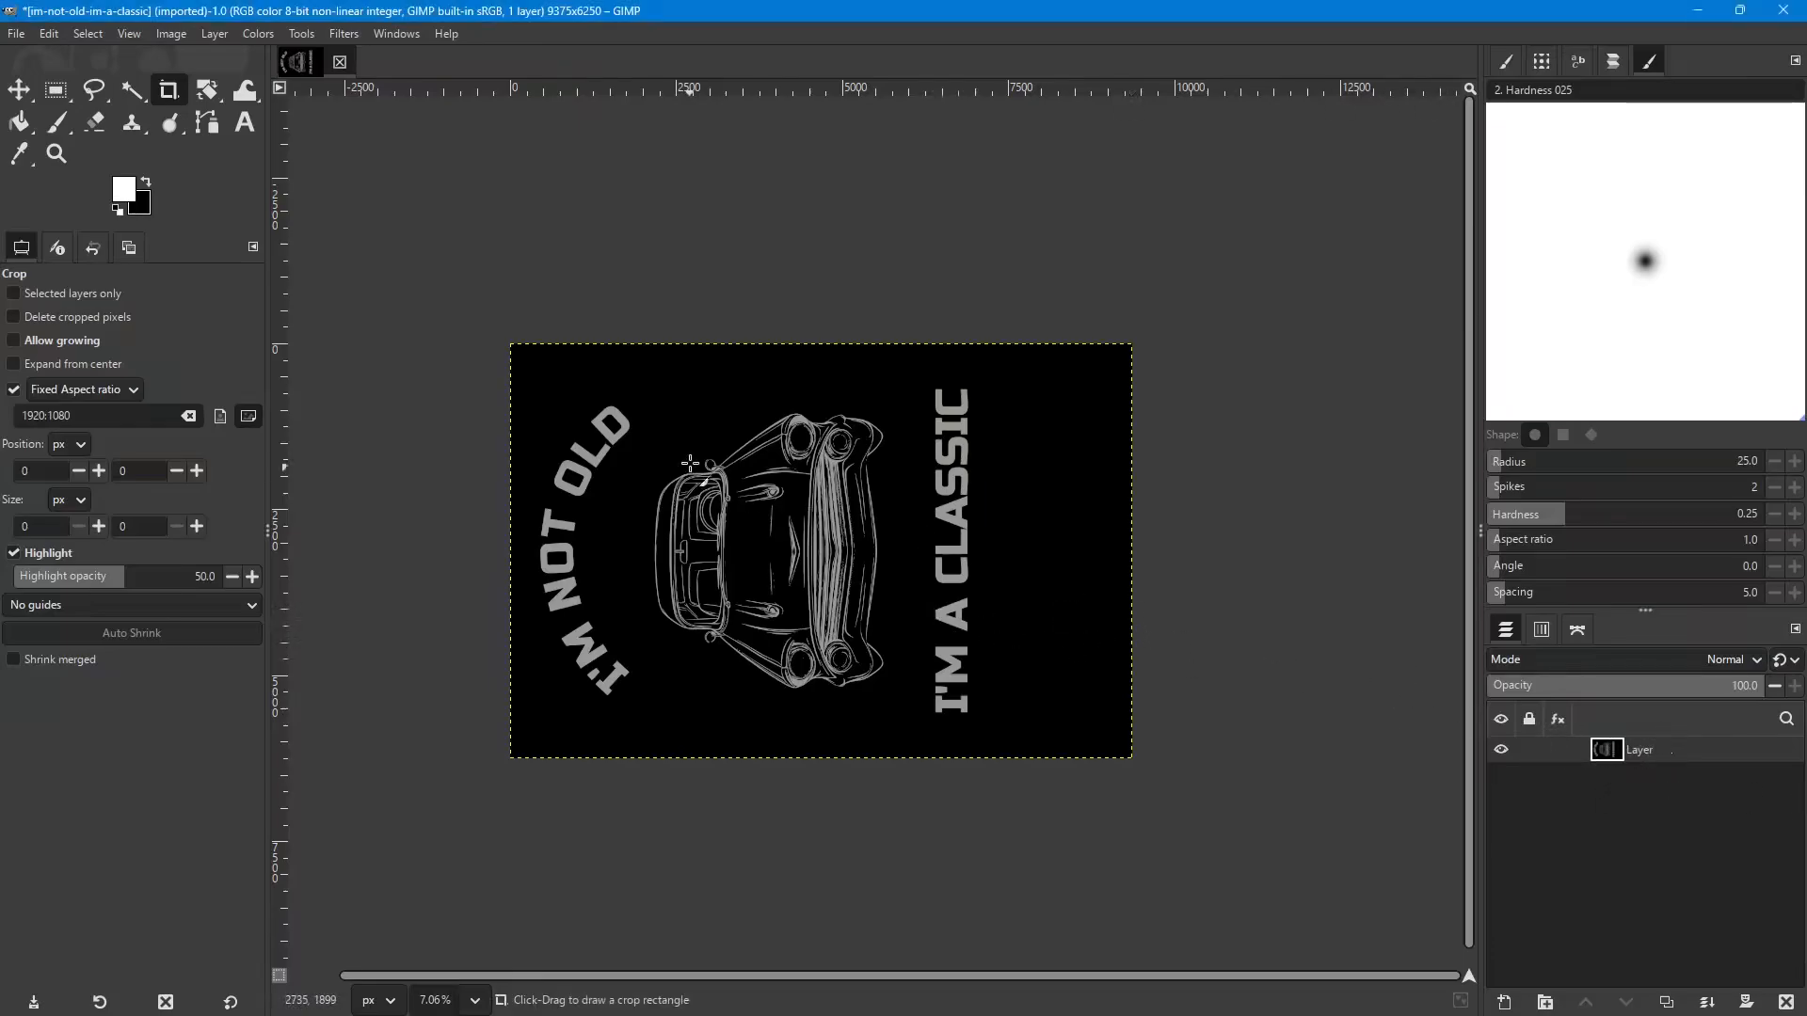
pyautogui.click(214, 35)
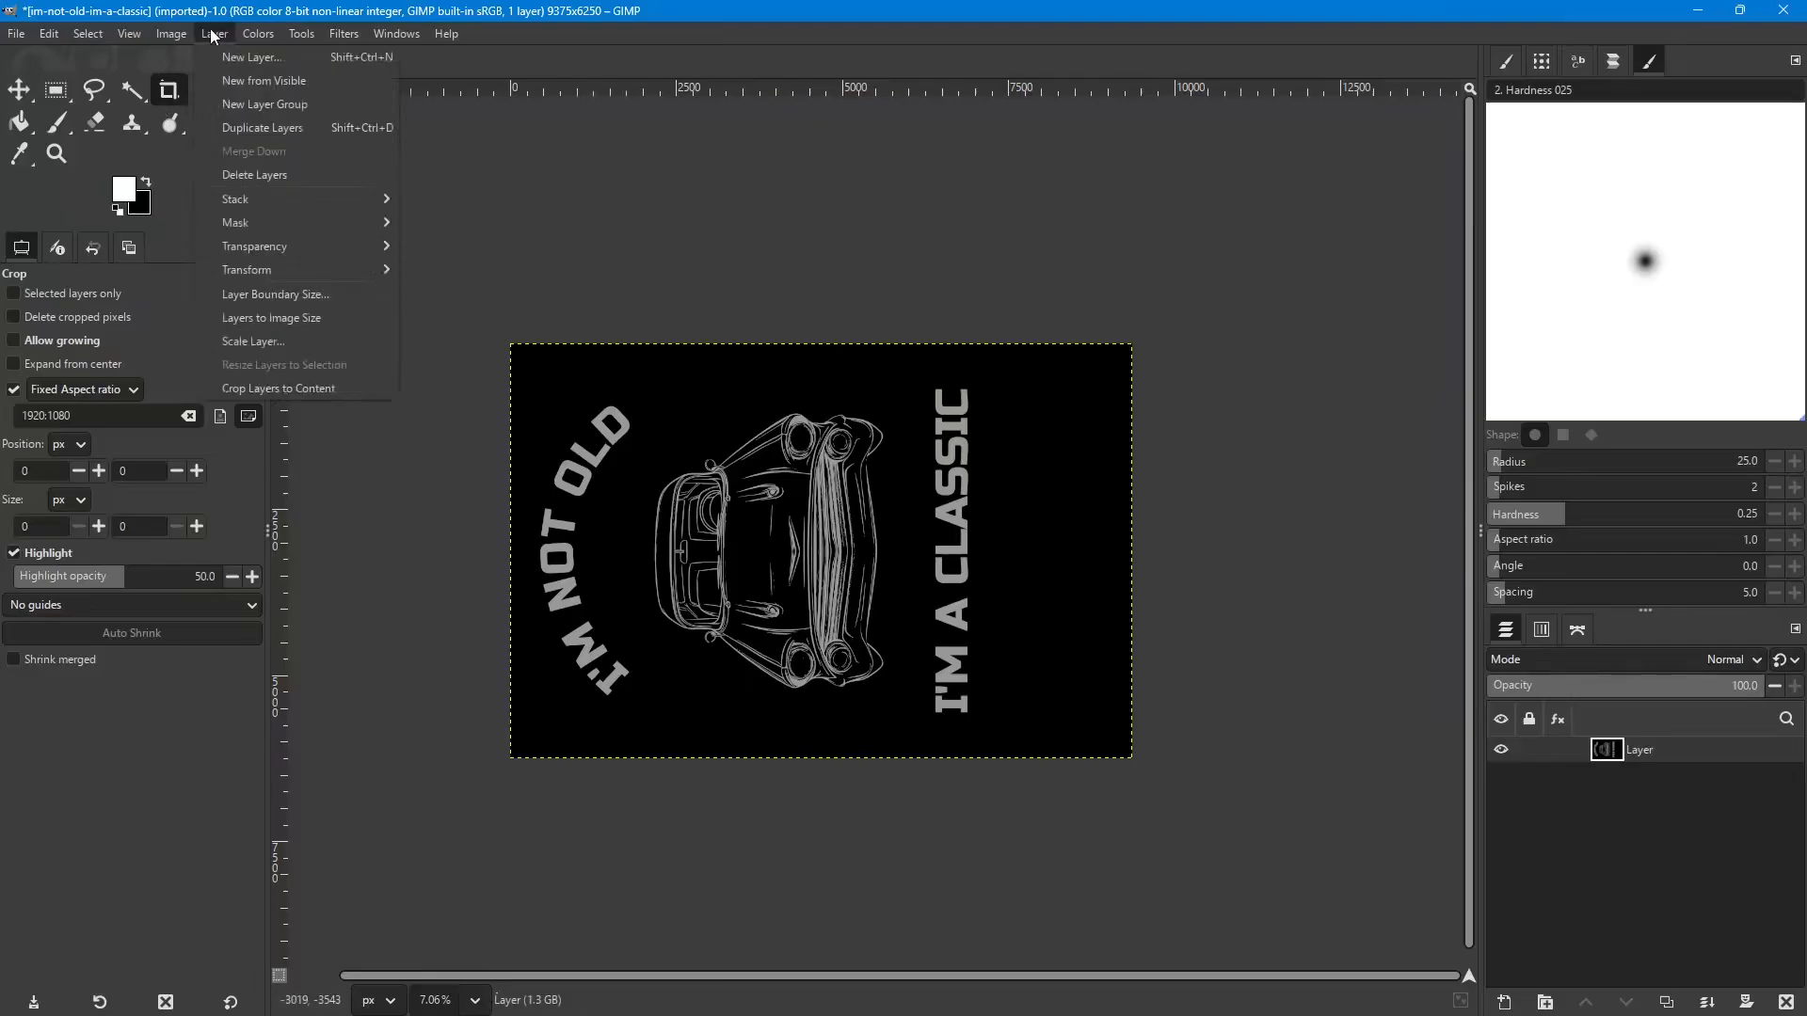
pyautogui.moveTo(238, 273)
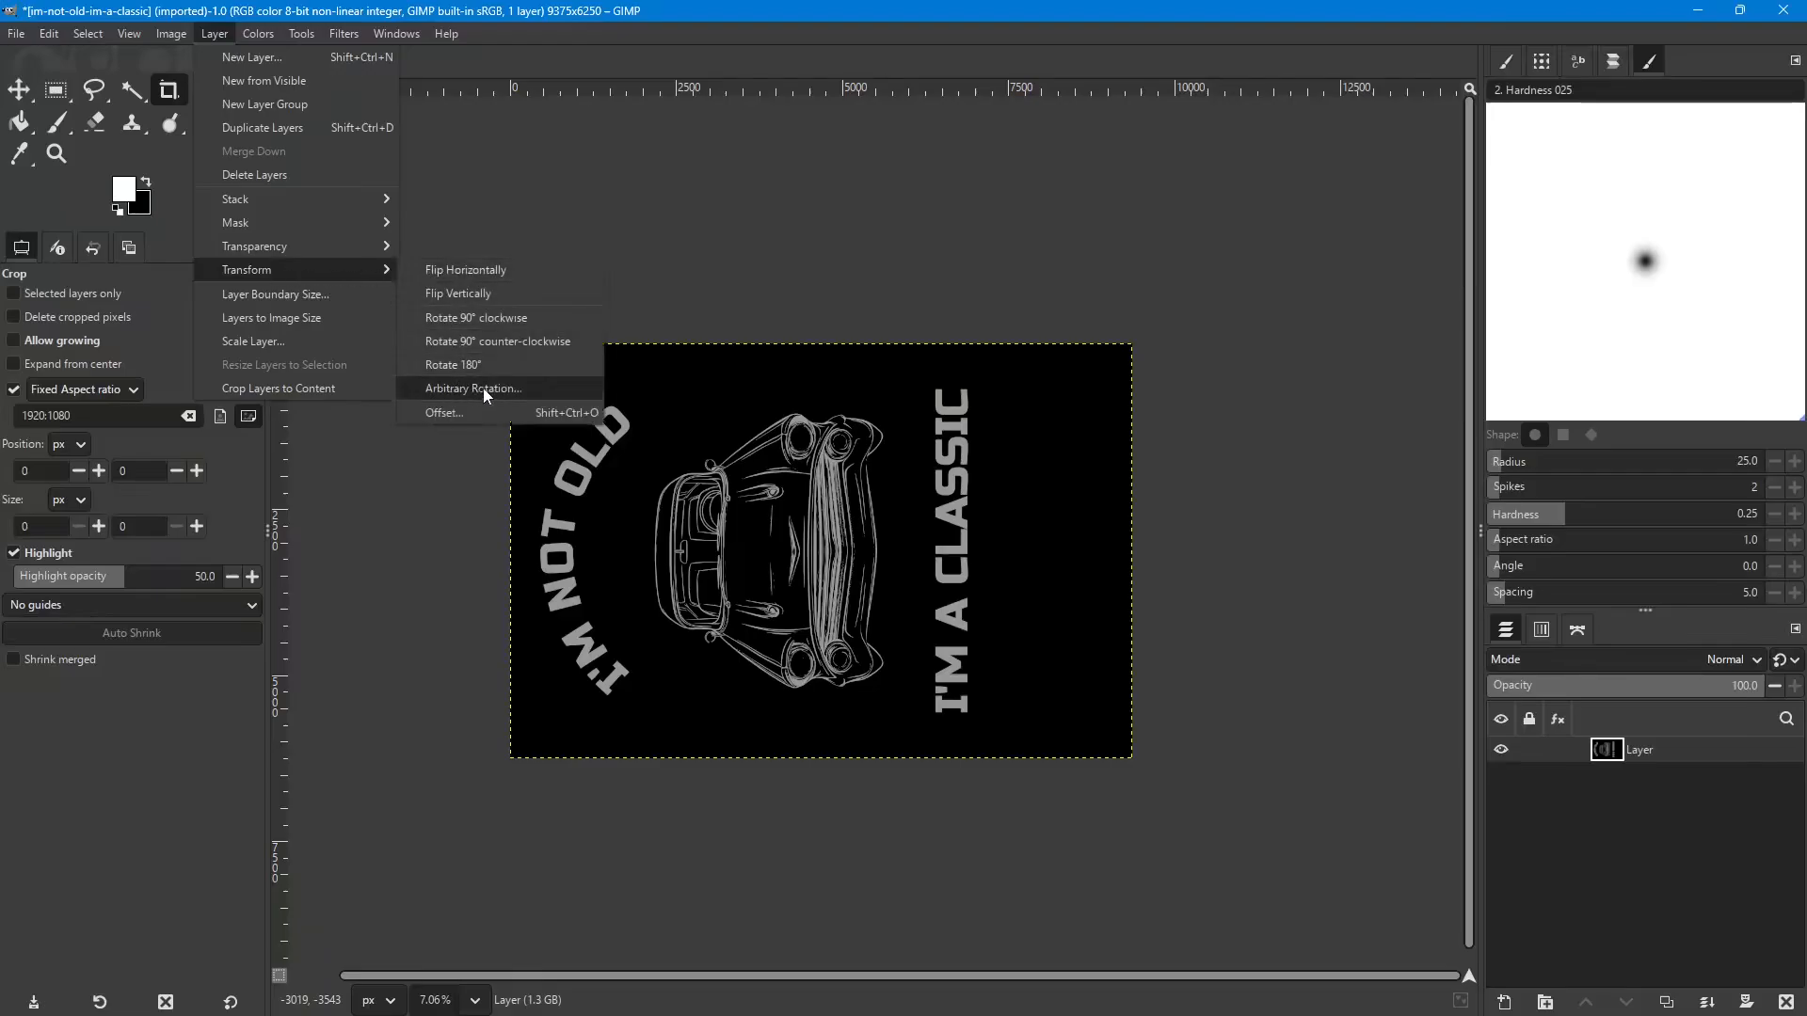
pyautogui.click(632, 206)
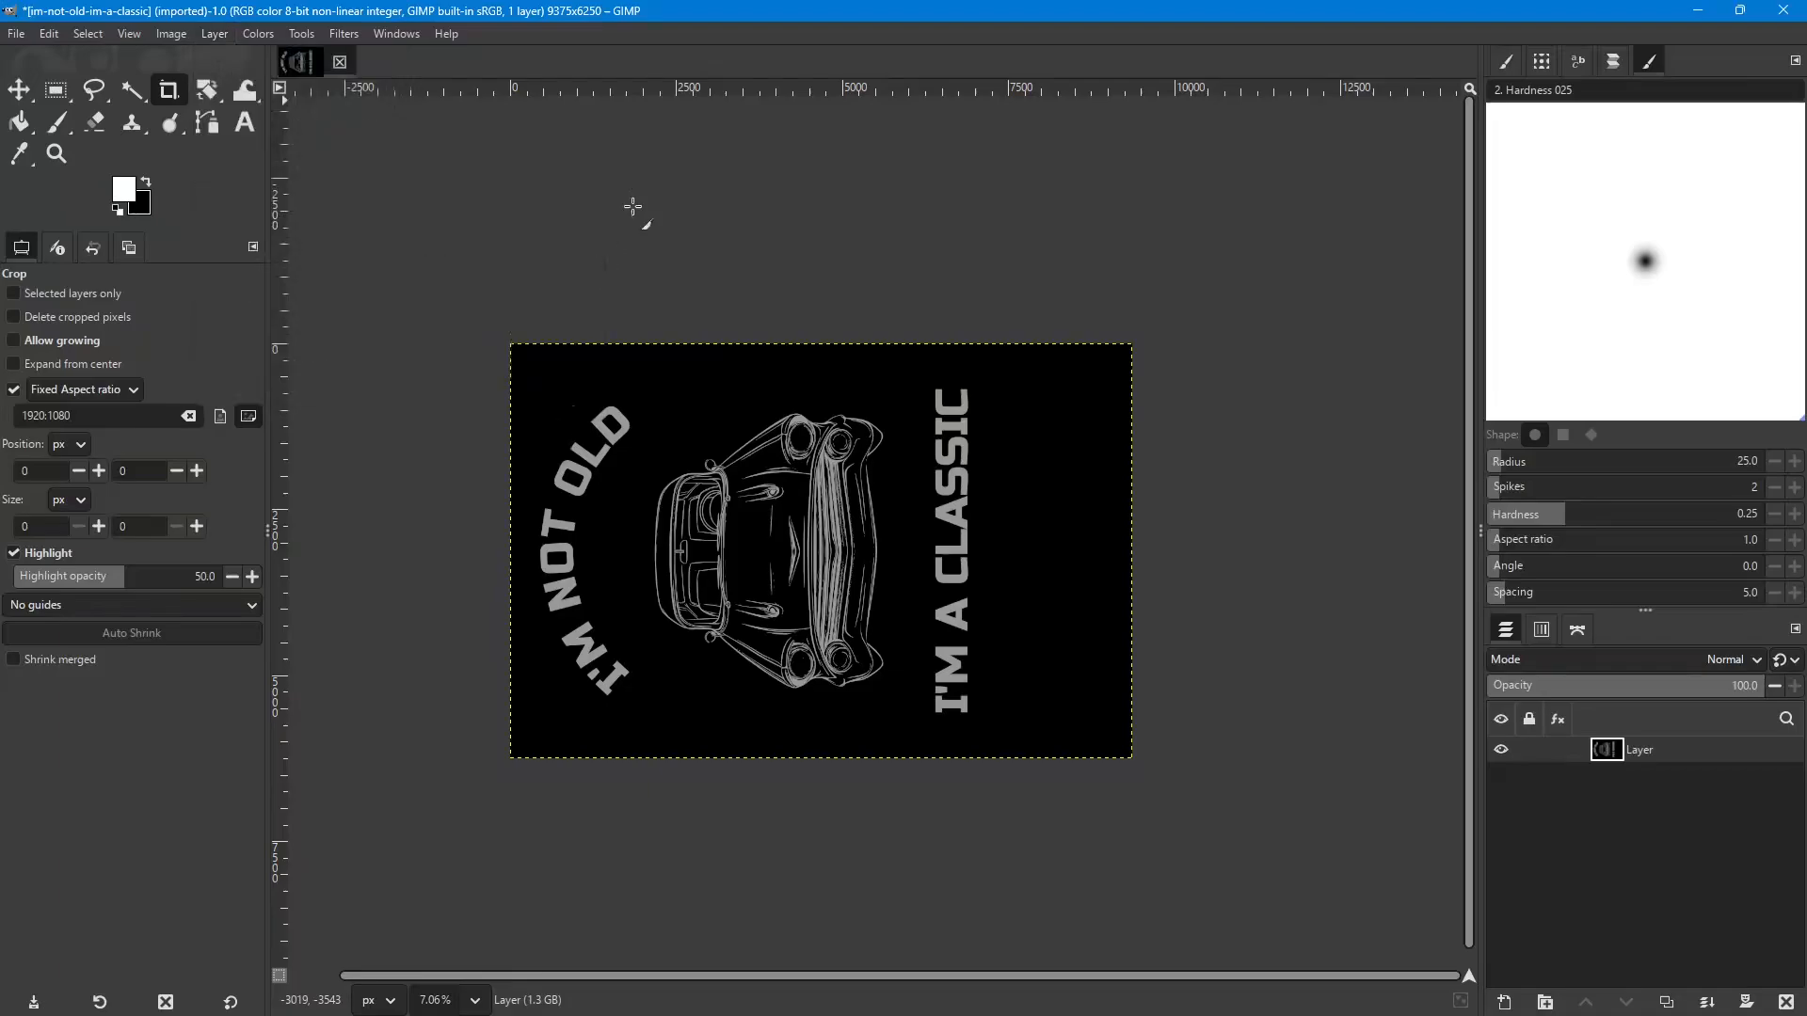
pyautogui.click(168, 34)
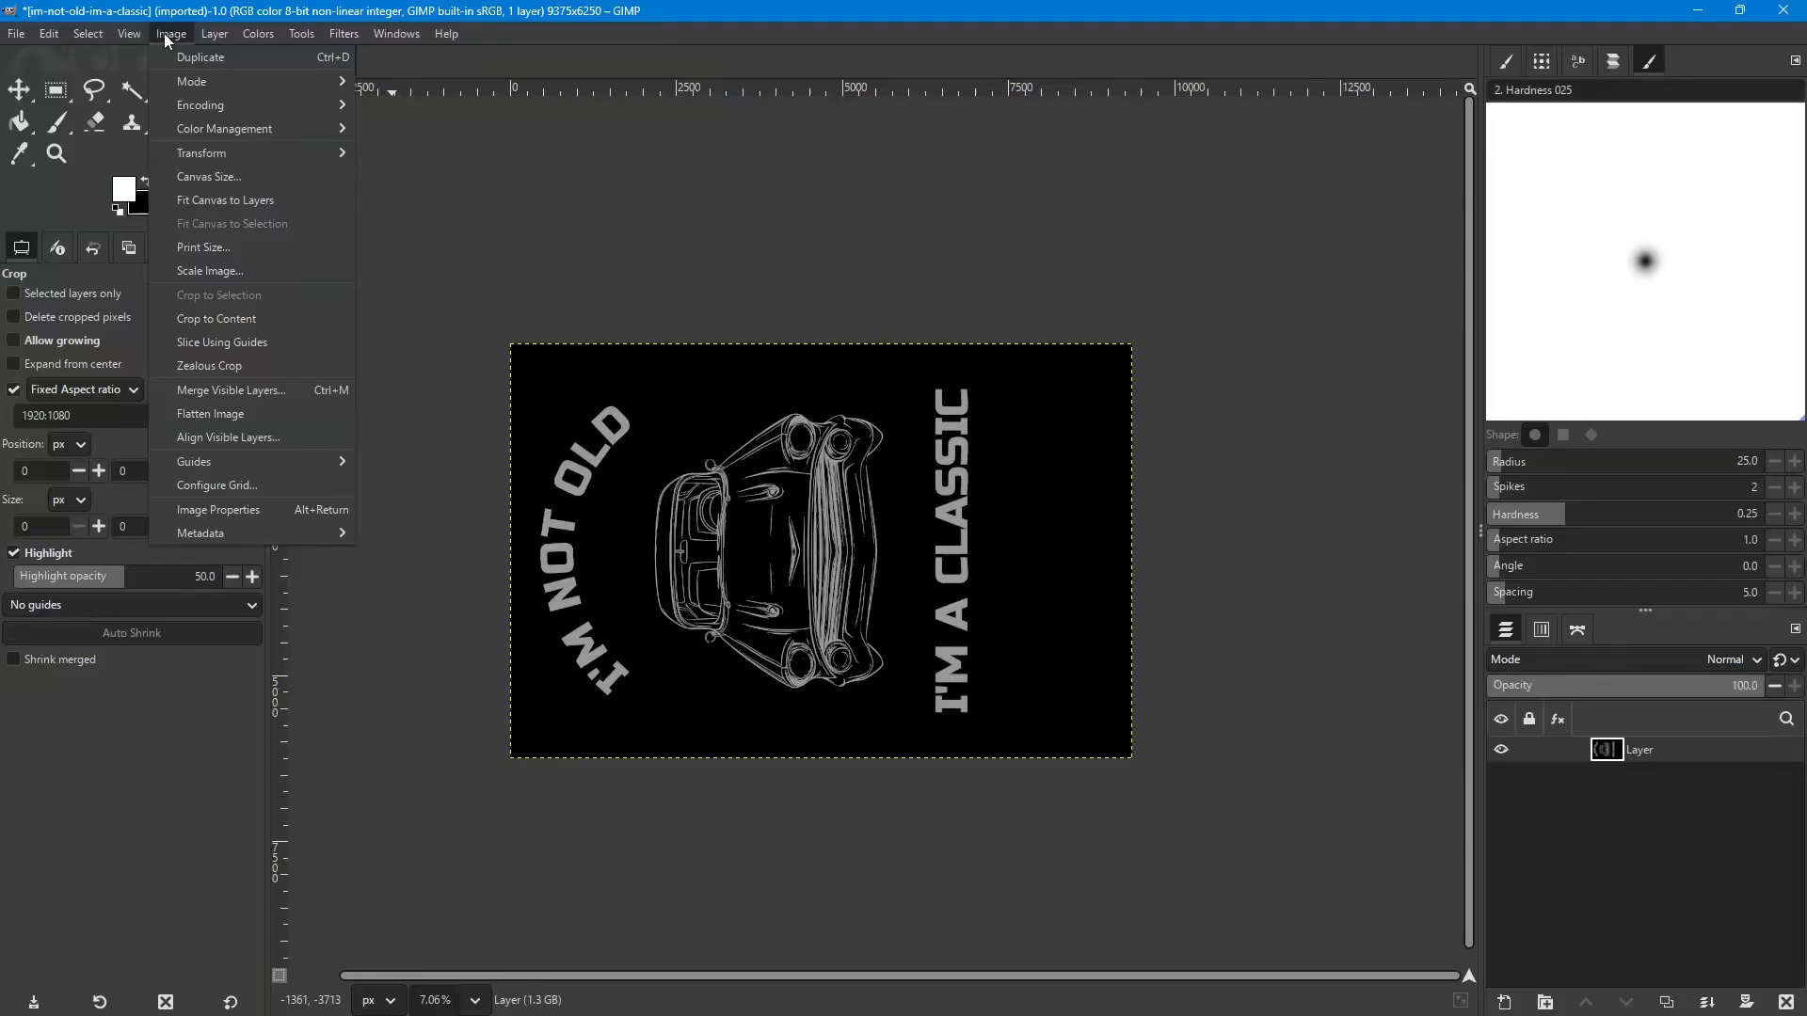
pyautogui.moveTo(194, 154)
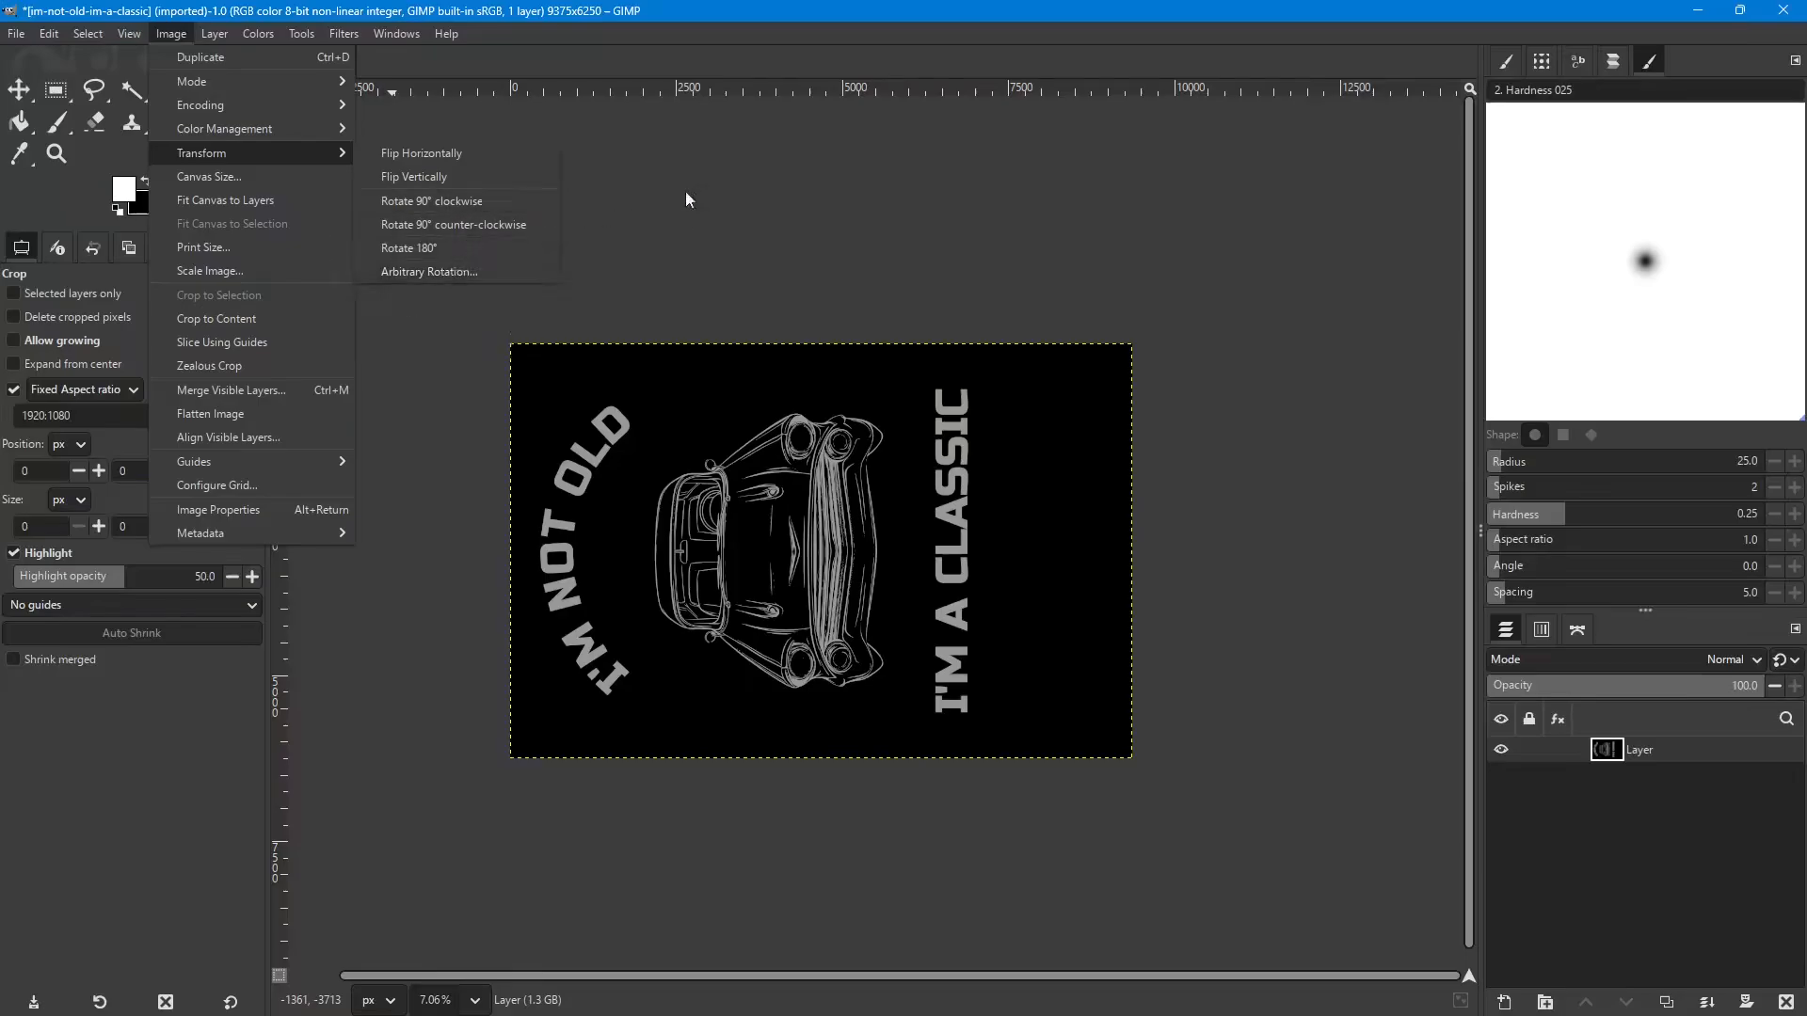
pyautogui.moveTo(209, 39)
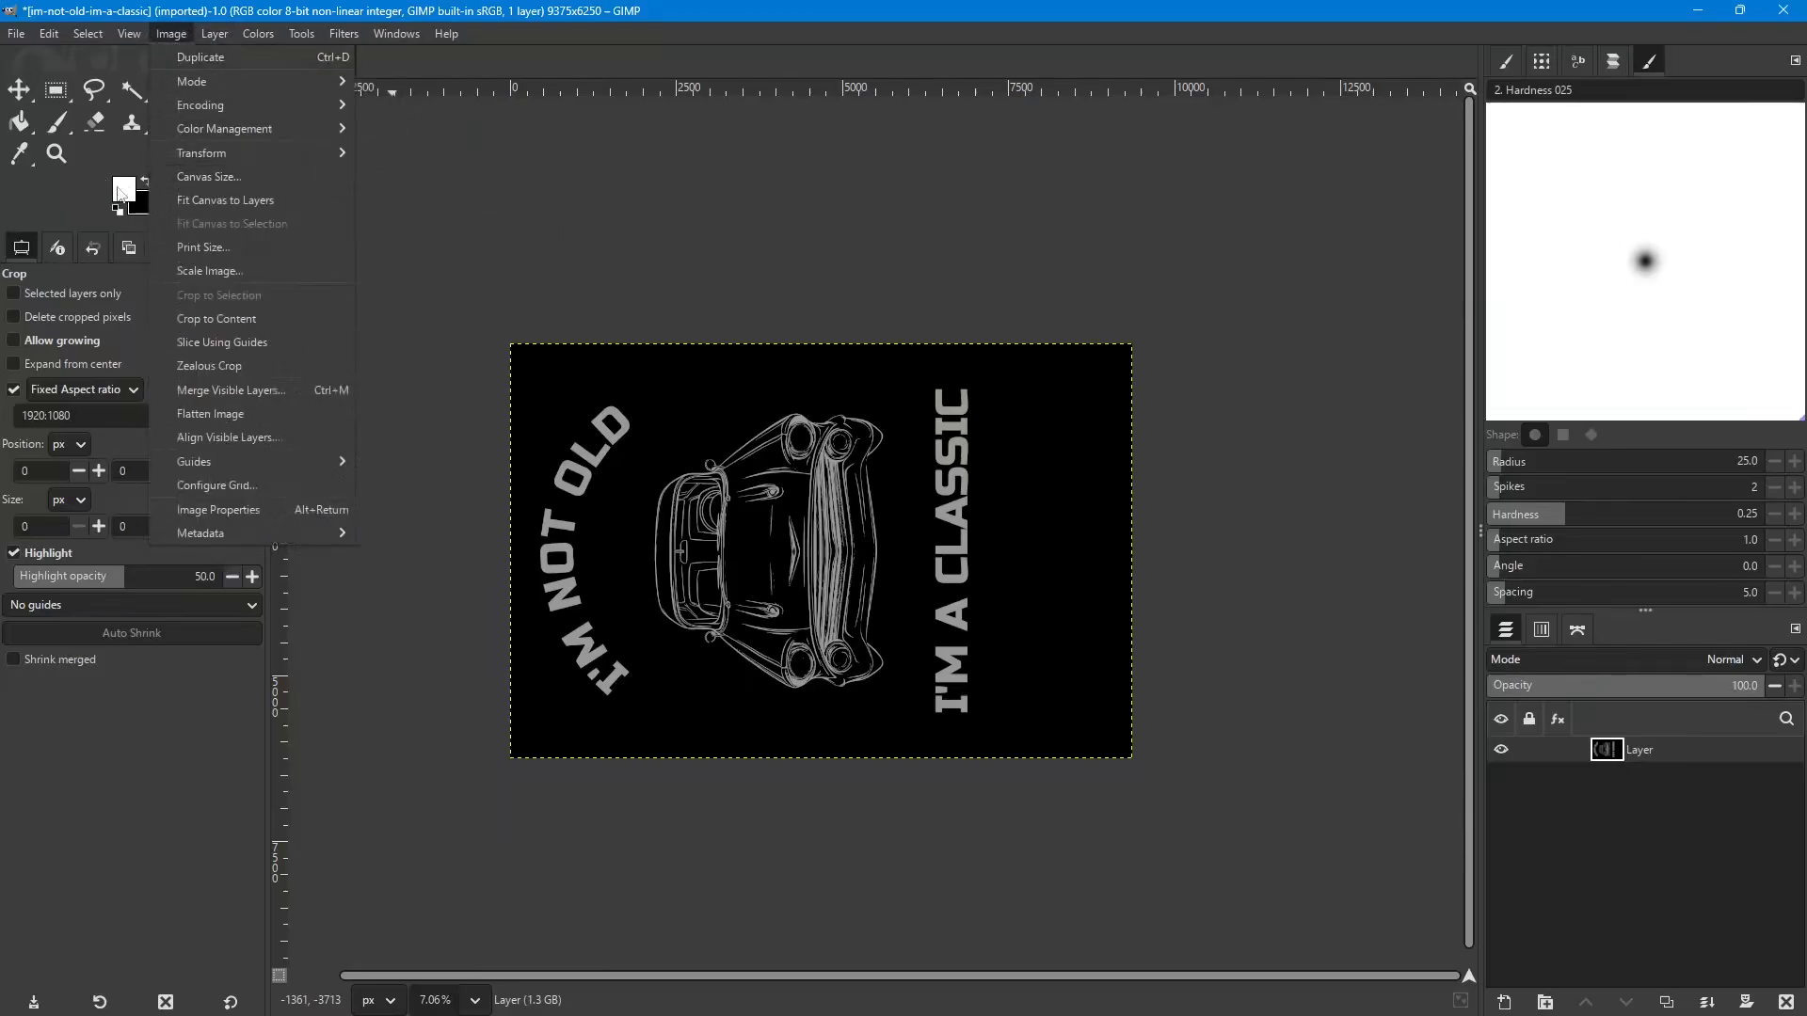
pyautogui.moveTo(301, 35)
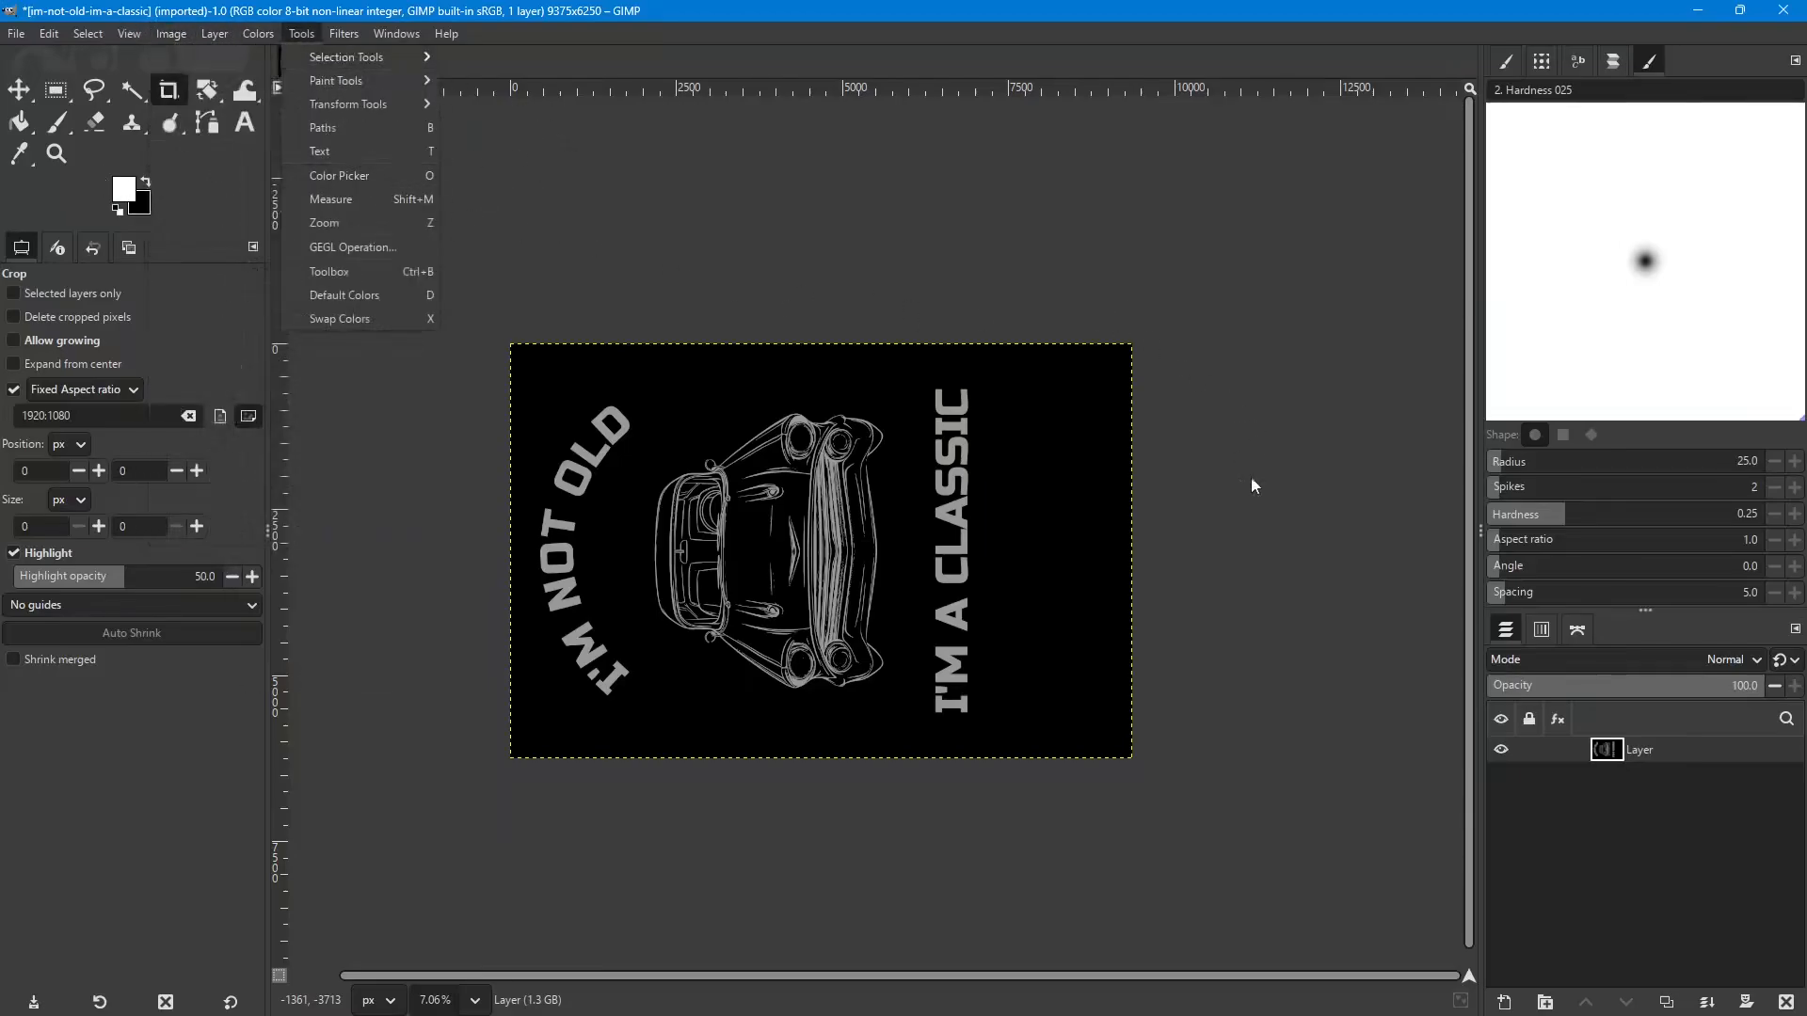
pyautogui.click(1283, 358)
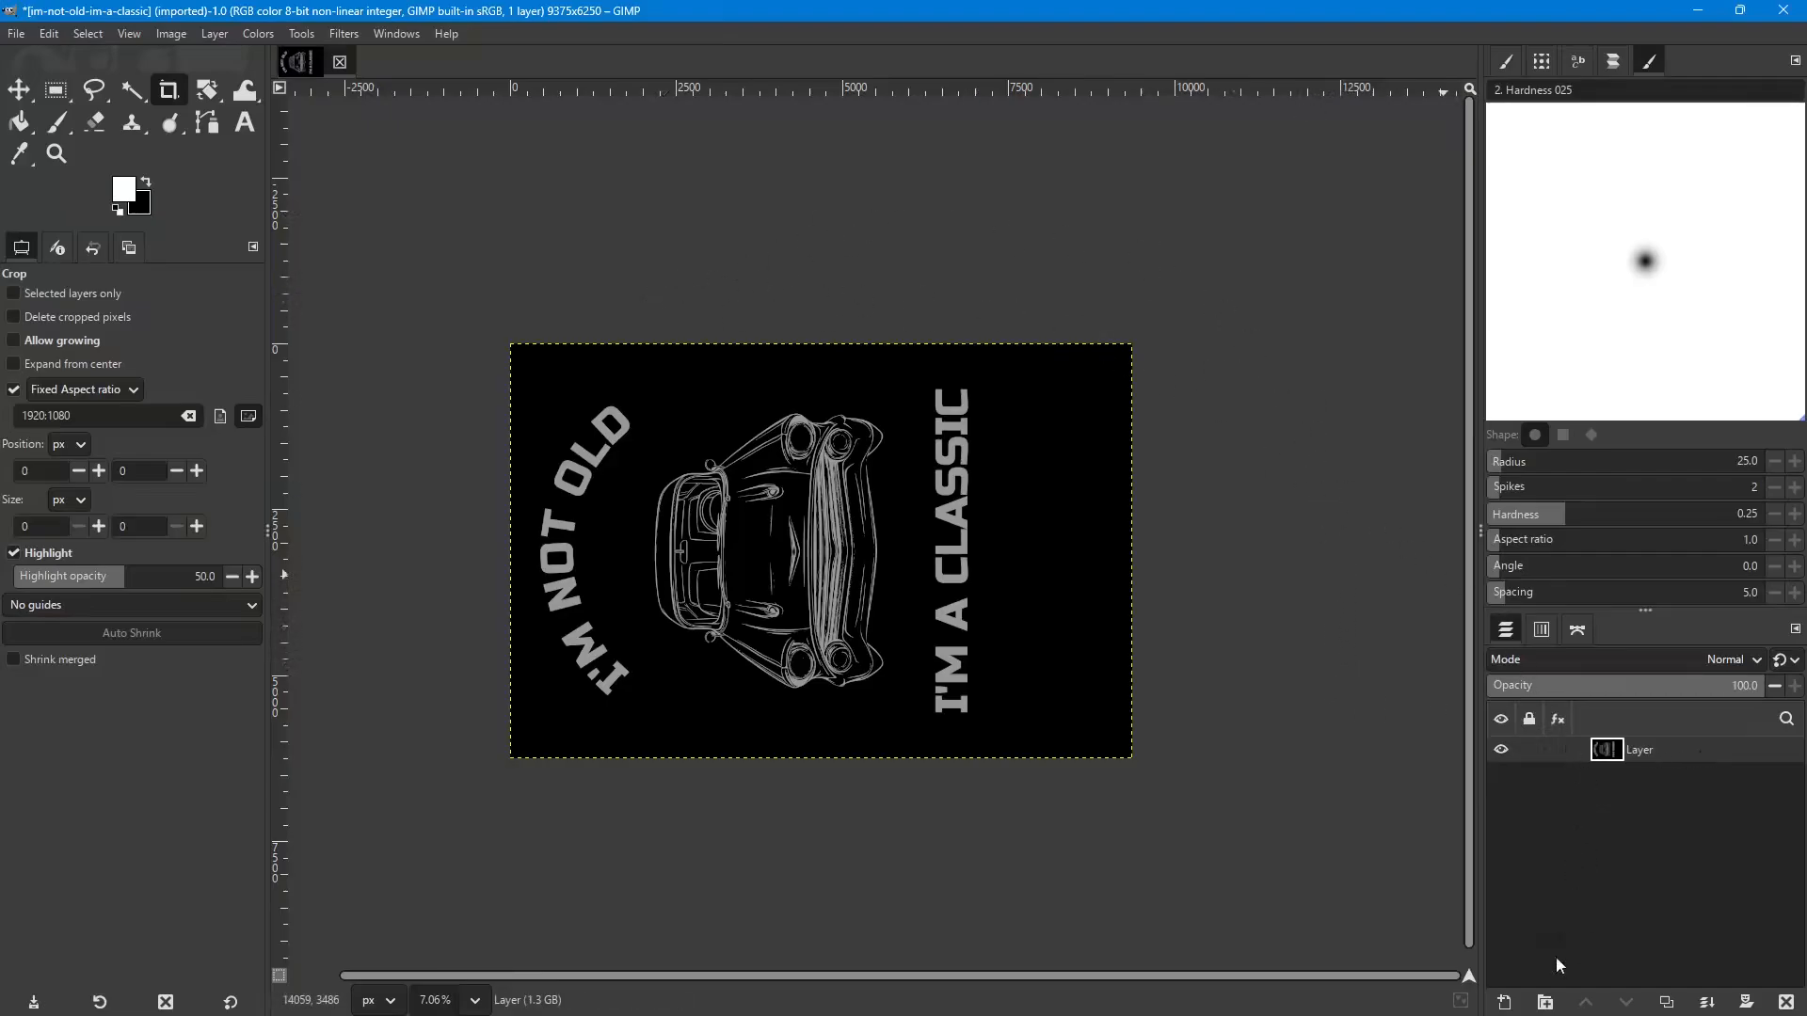
# Add a 9375 × 6250 px layer filled with the background color and place it beneath the car artwork layer.
pyautogui.click(1503, 1003)
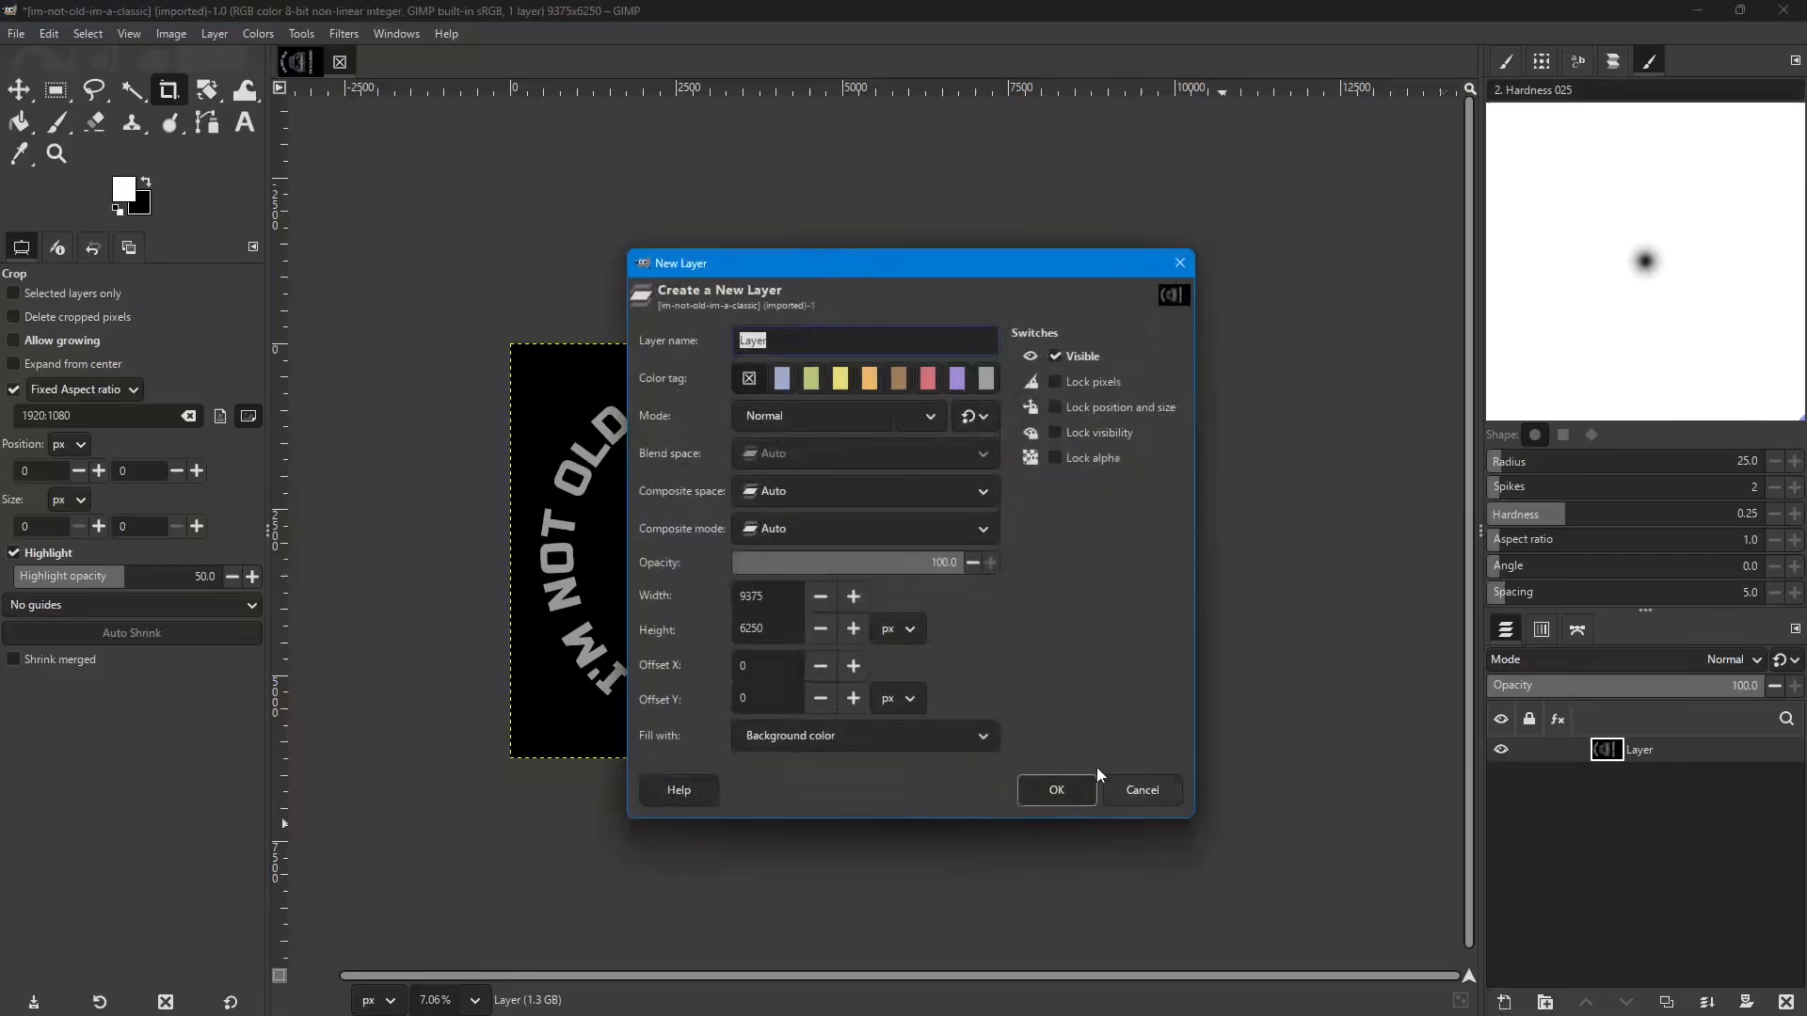
pyautogui.click(1064, 790)
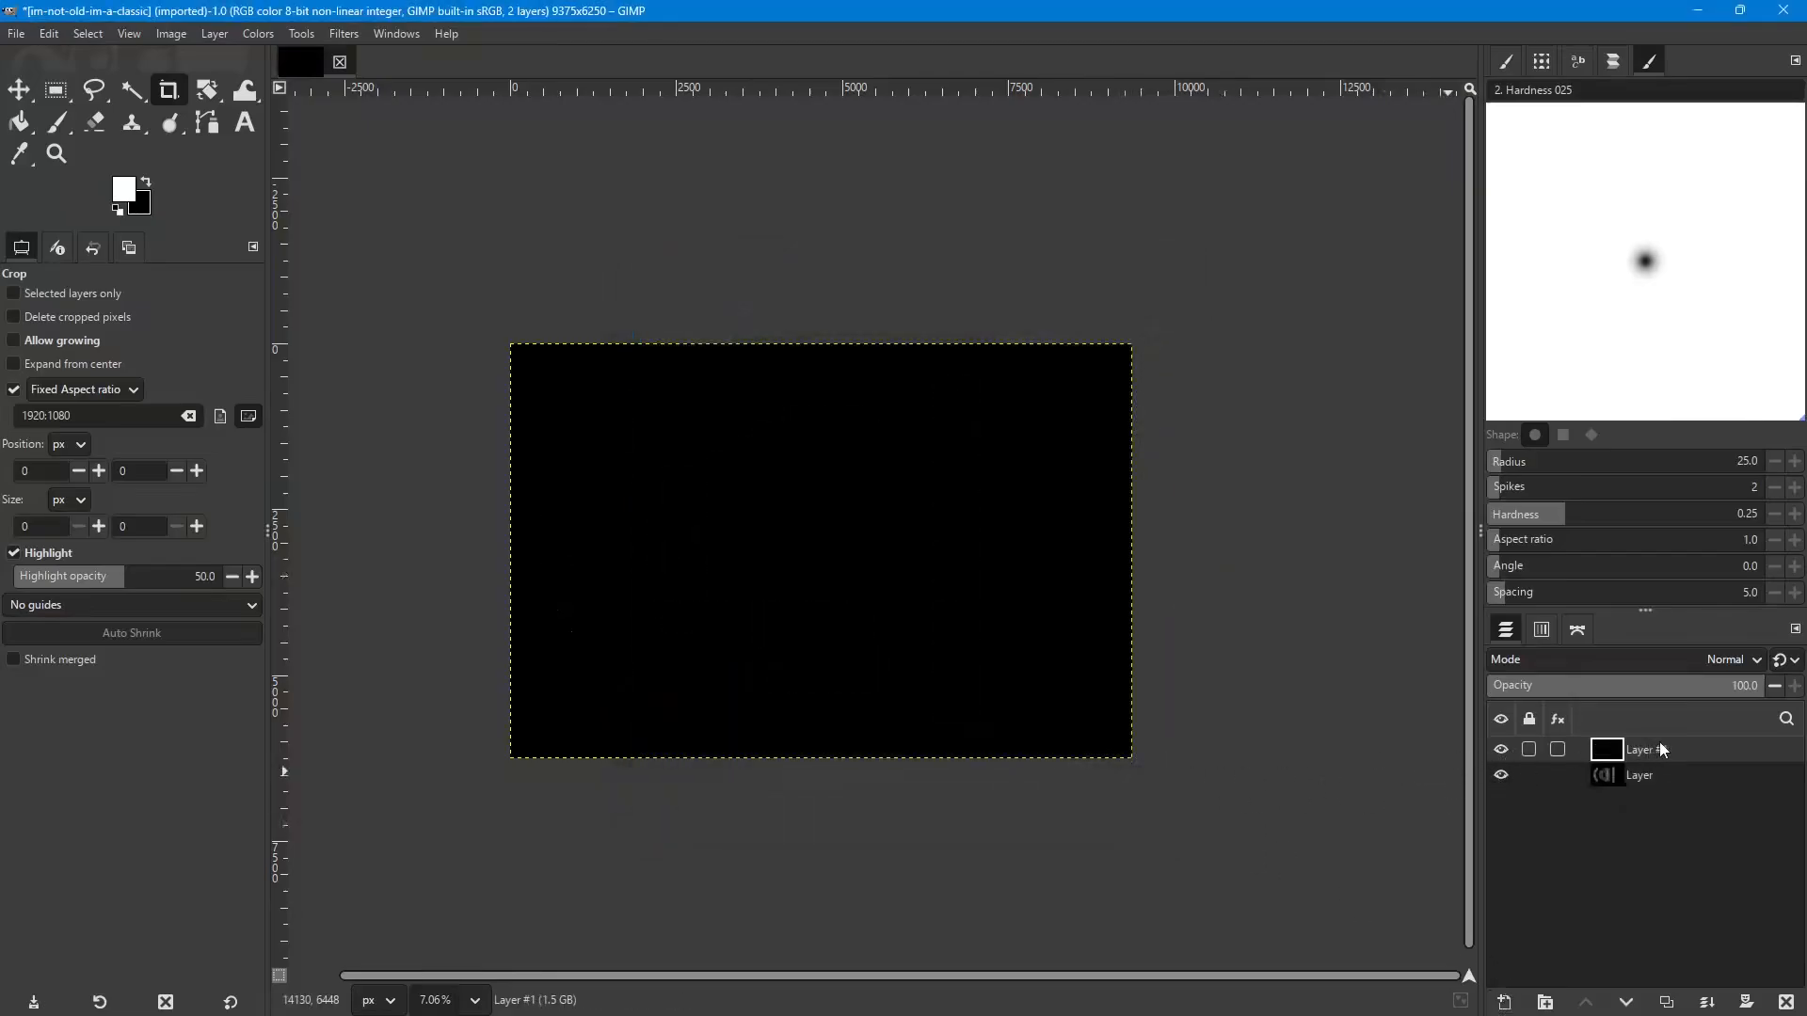
pyautogui.moveTo(1658, 743); pyautogui.dragTo(1662, 787)
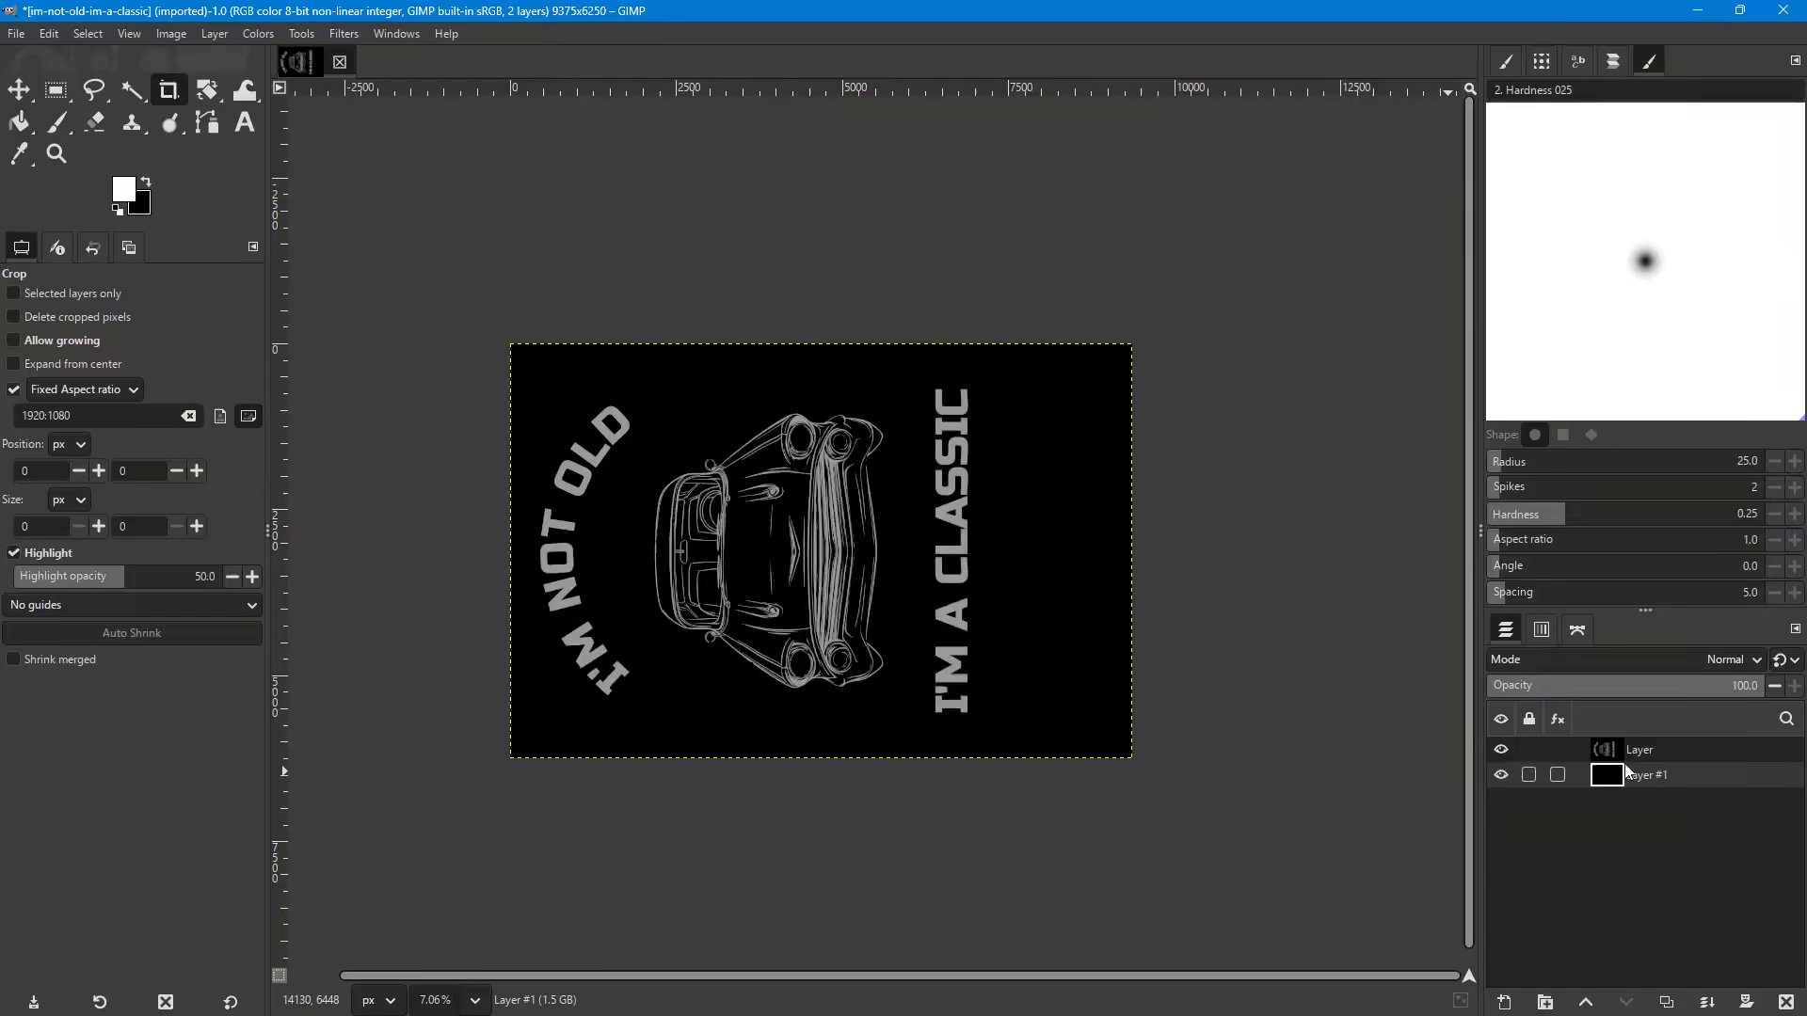
# Try rotating only the car artwork layer 90° clockwise, and undo the rotation.
pyautogui.click(1701, 748)
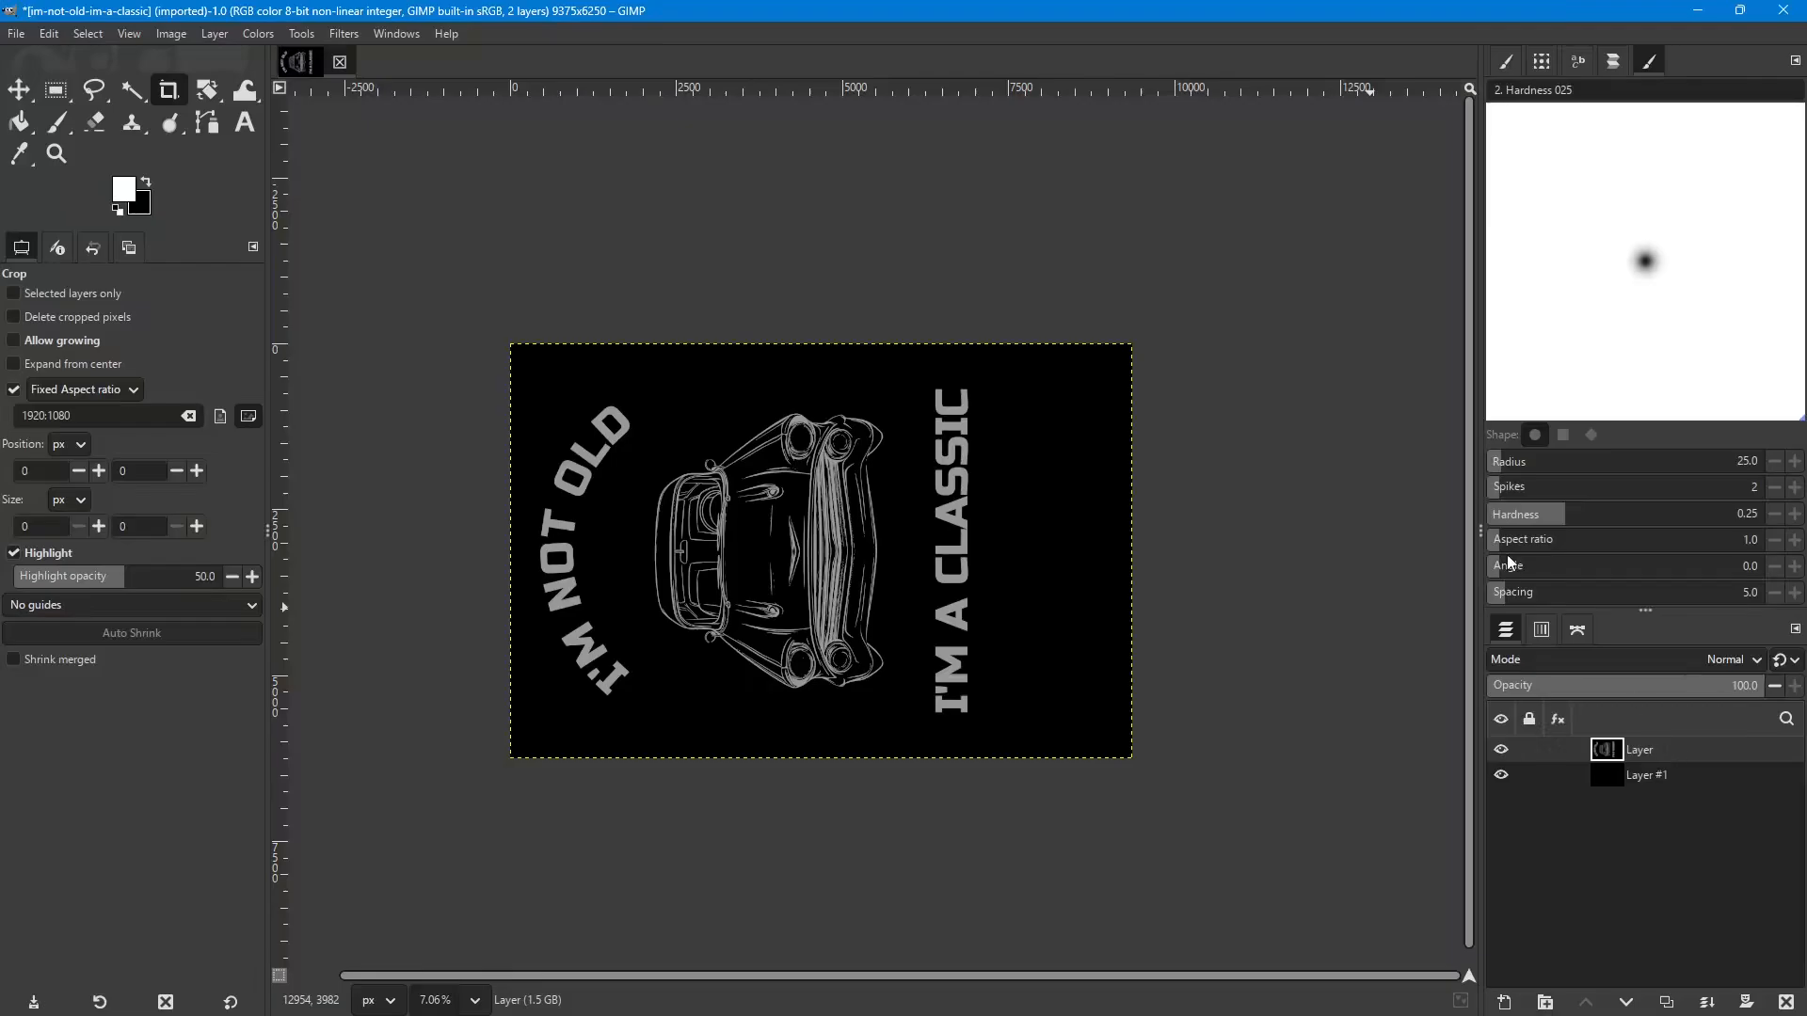
pyautogui.click(213, 34)
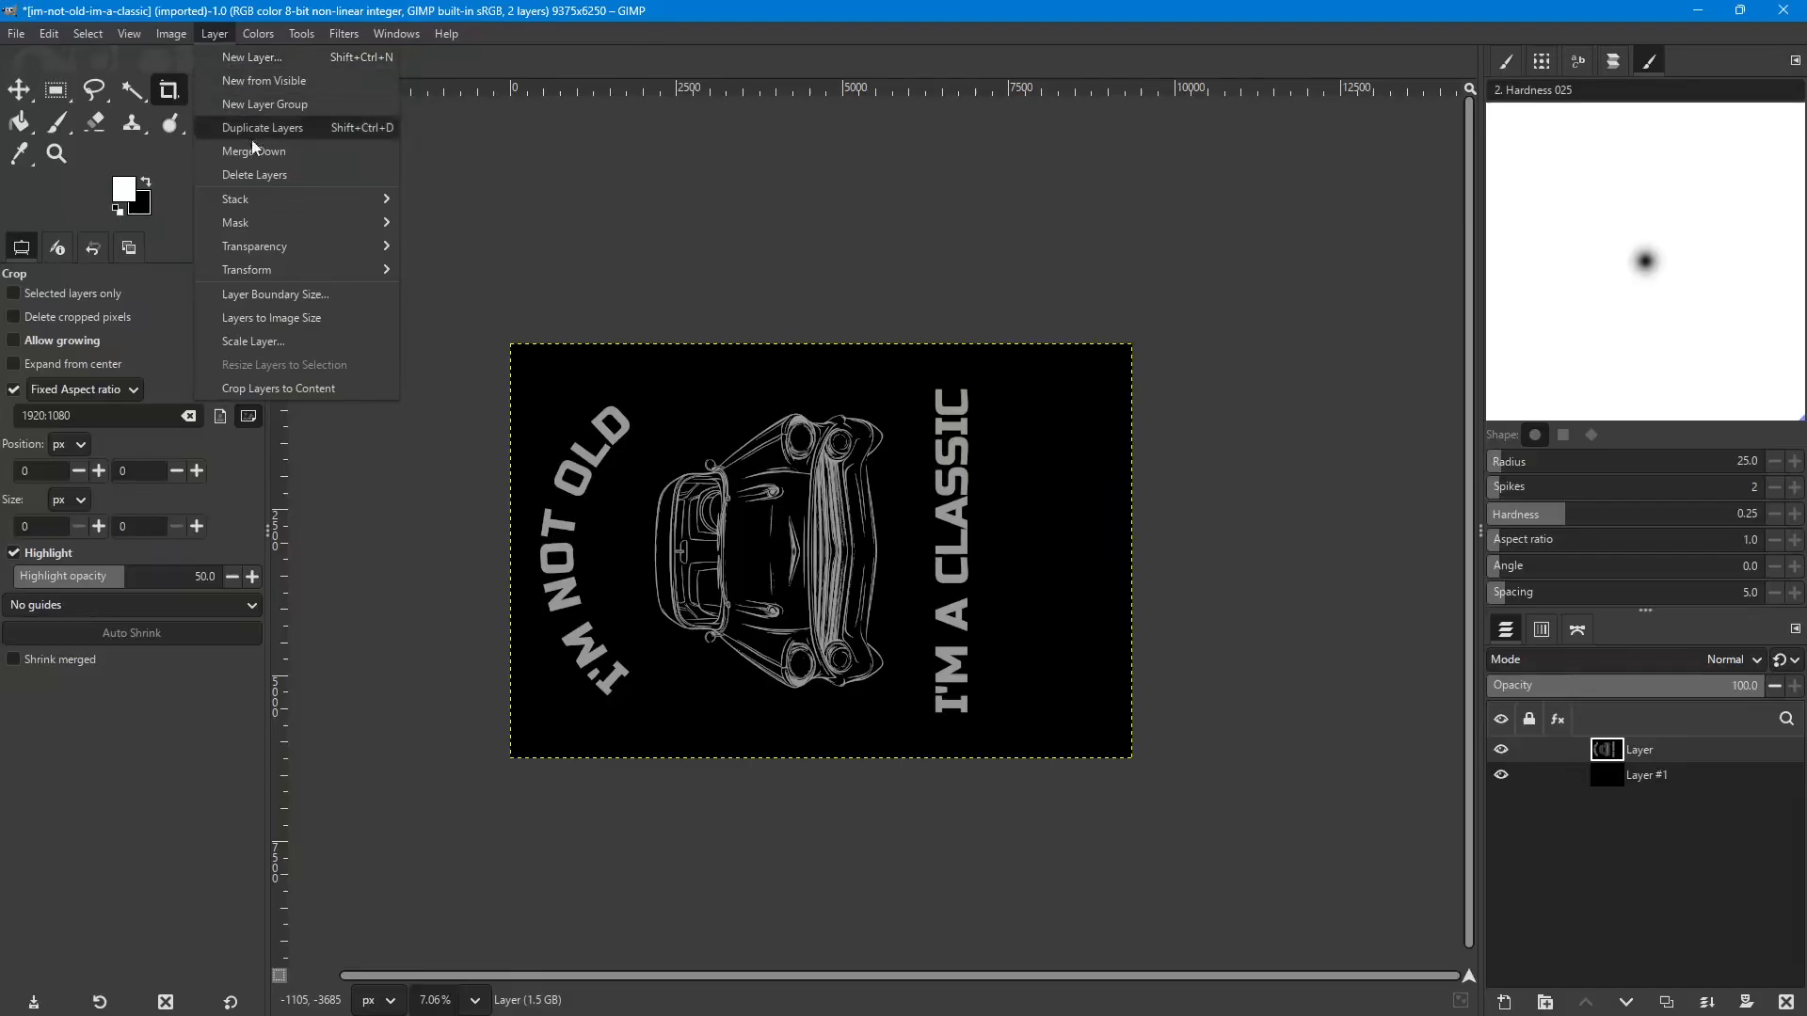
pyautogui.moveTo(250, 270)
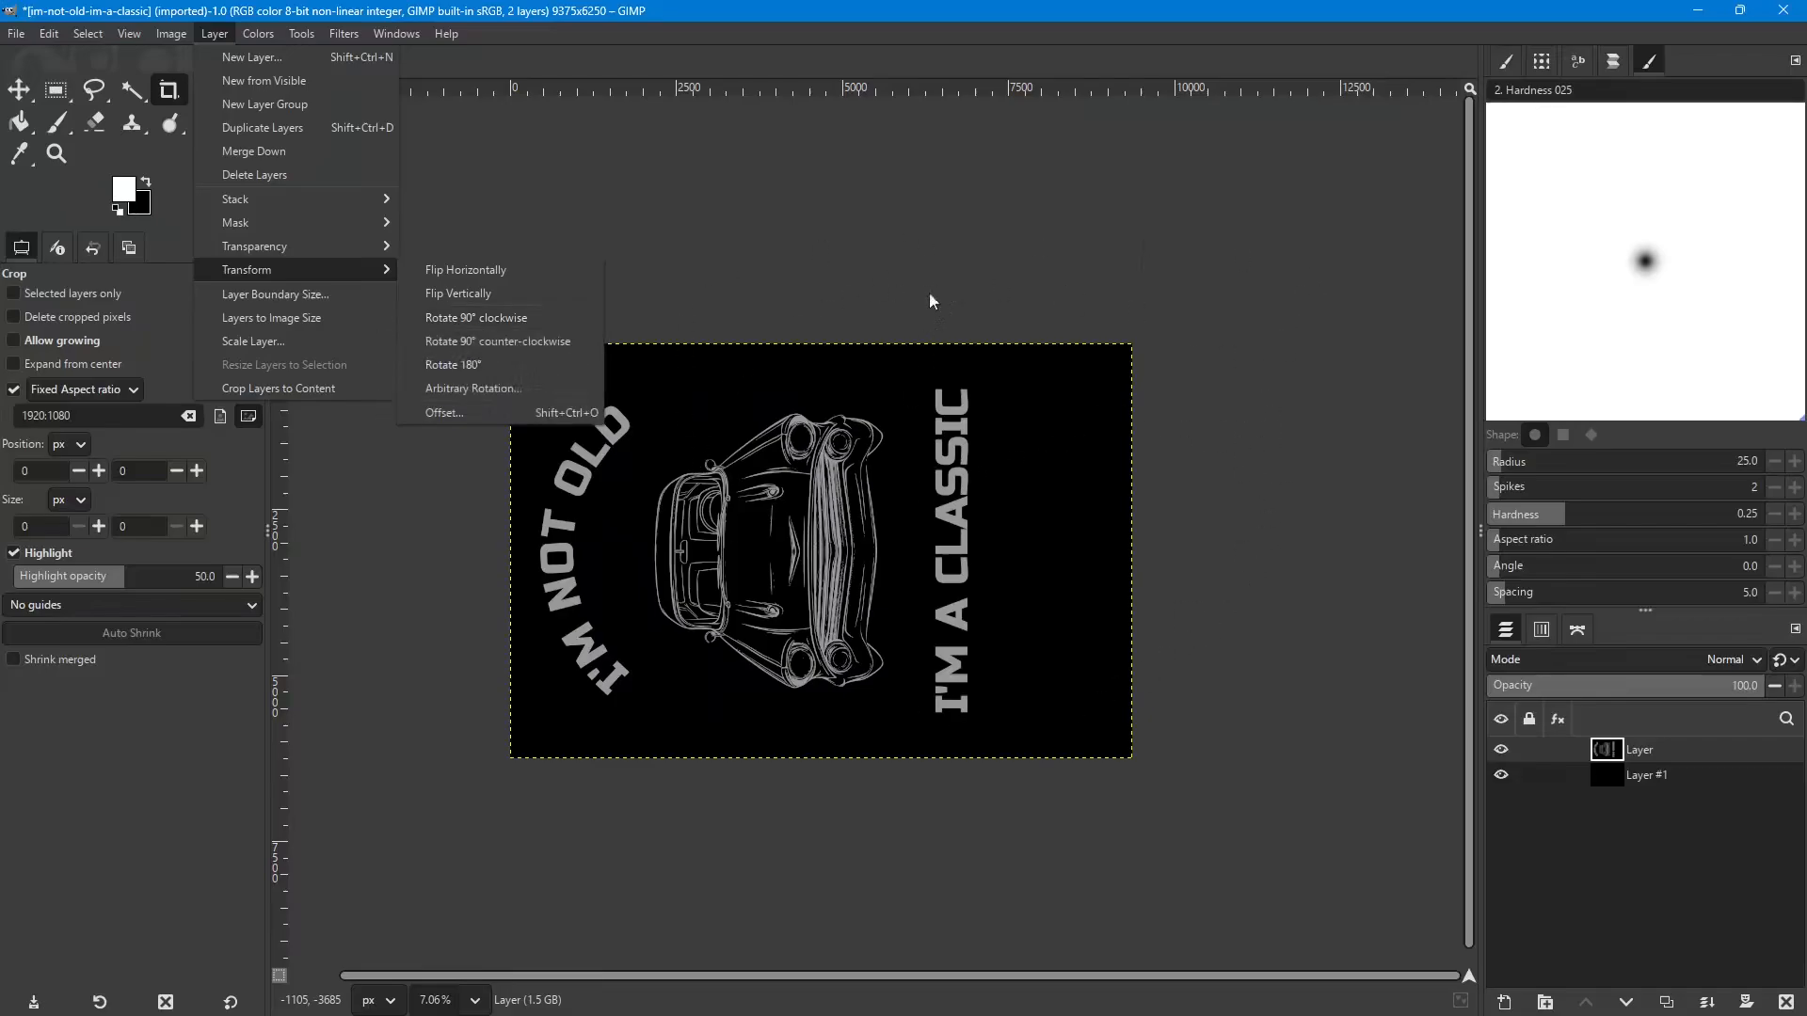
pyautogui.click(485, 317)
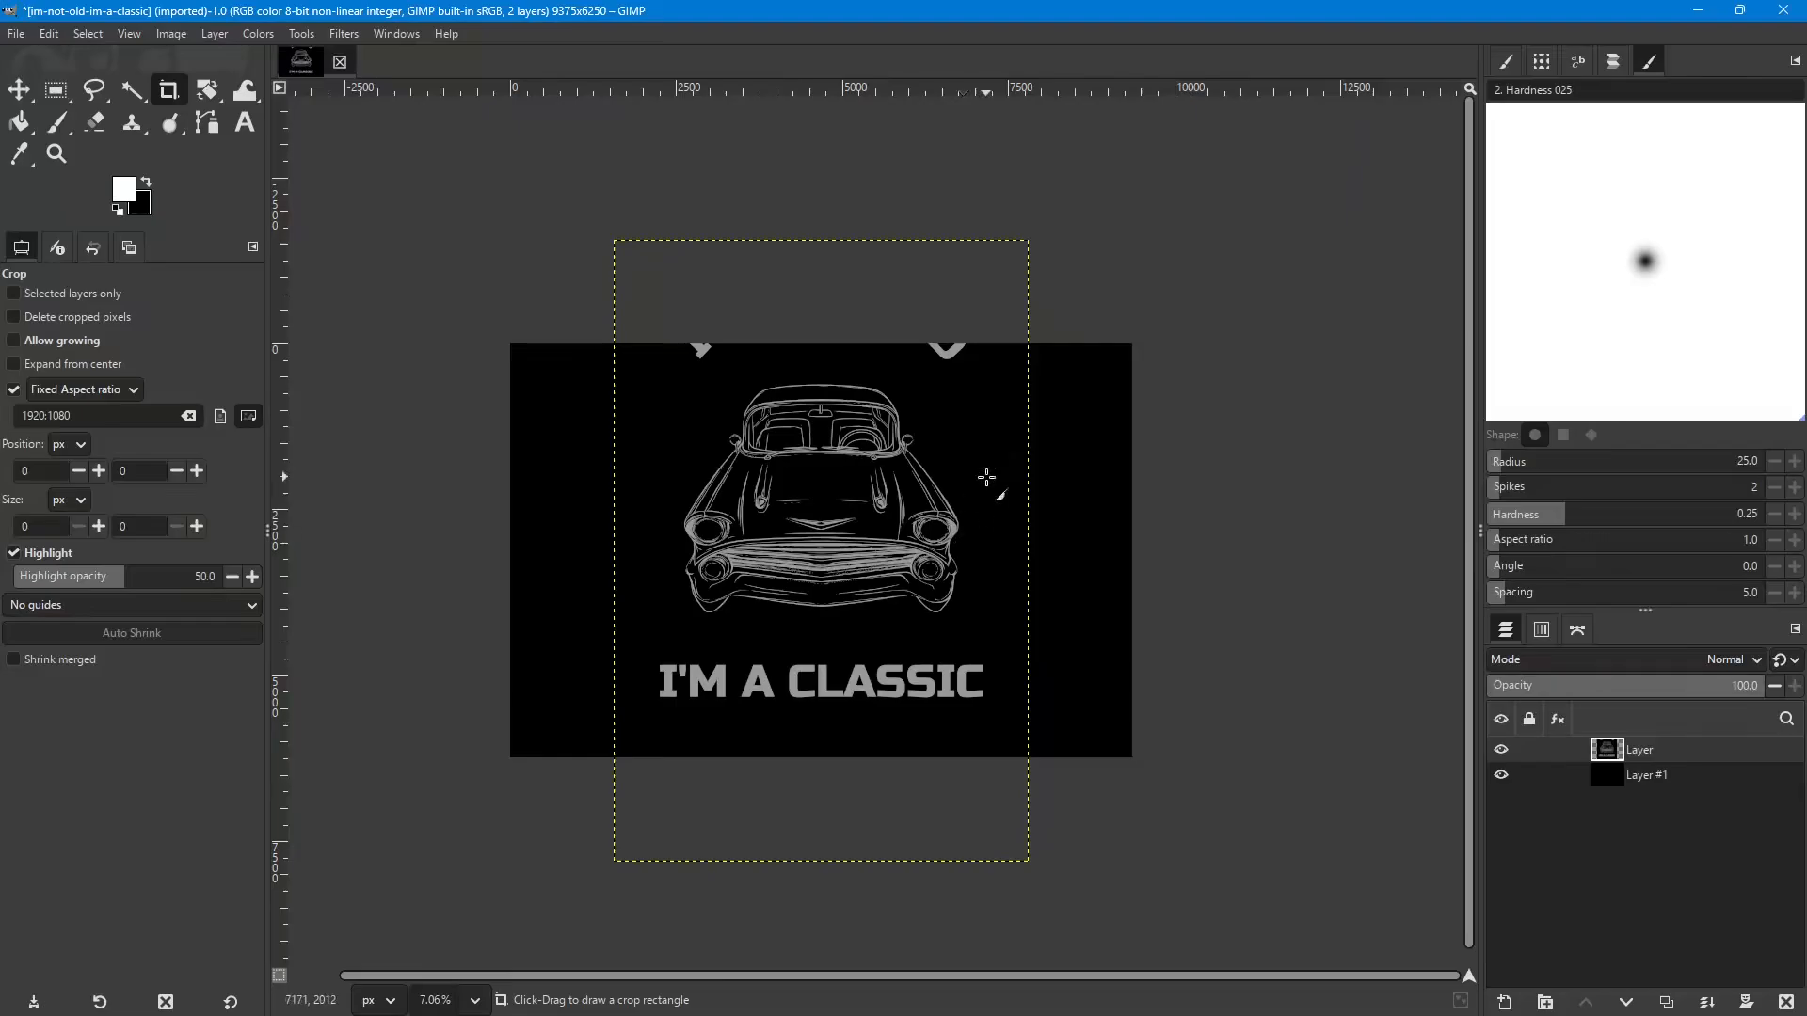
pyautogui.hotkey('ctrl', 'z')
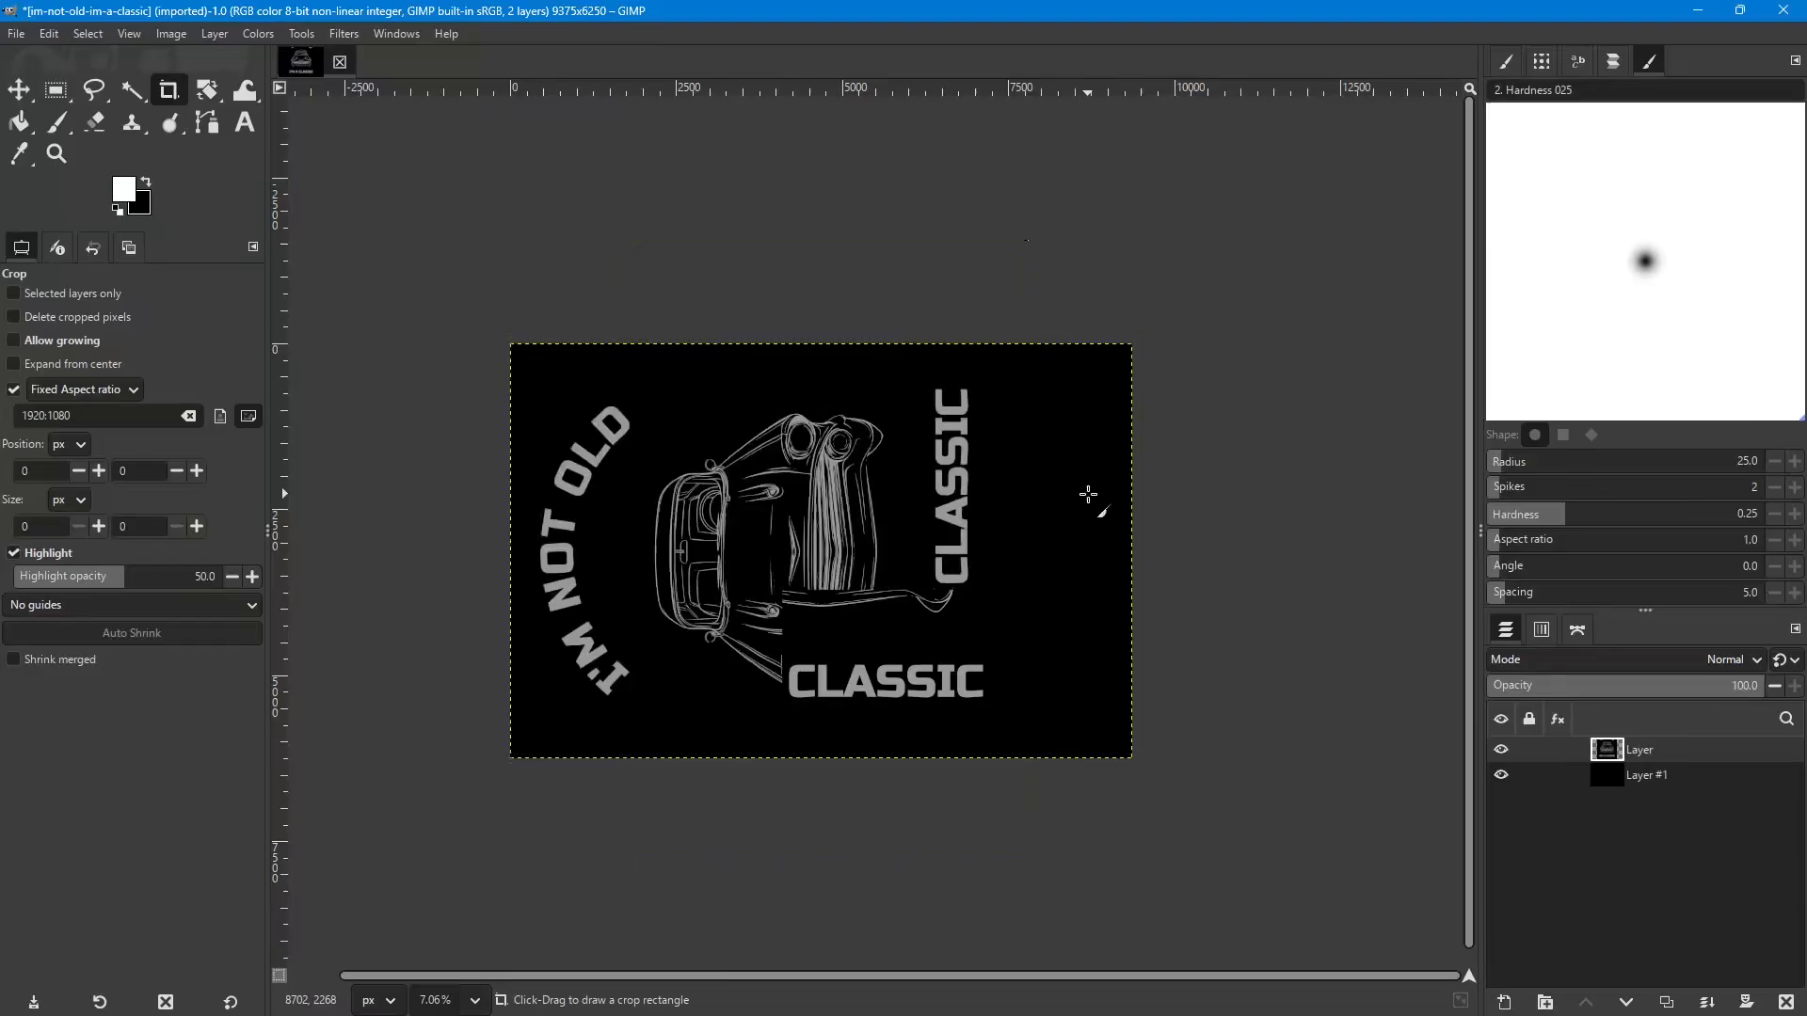
# Duplicate the car artwork layer and keep the copy selected.
pyautogui.rightClick(1661, 749)
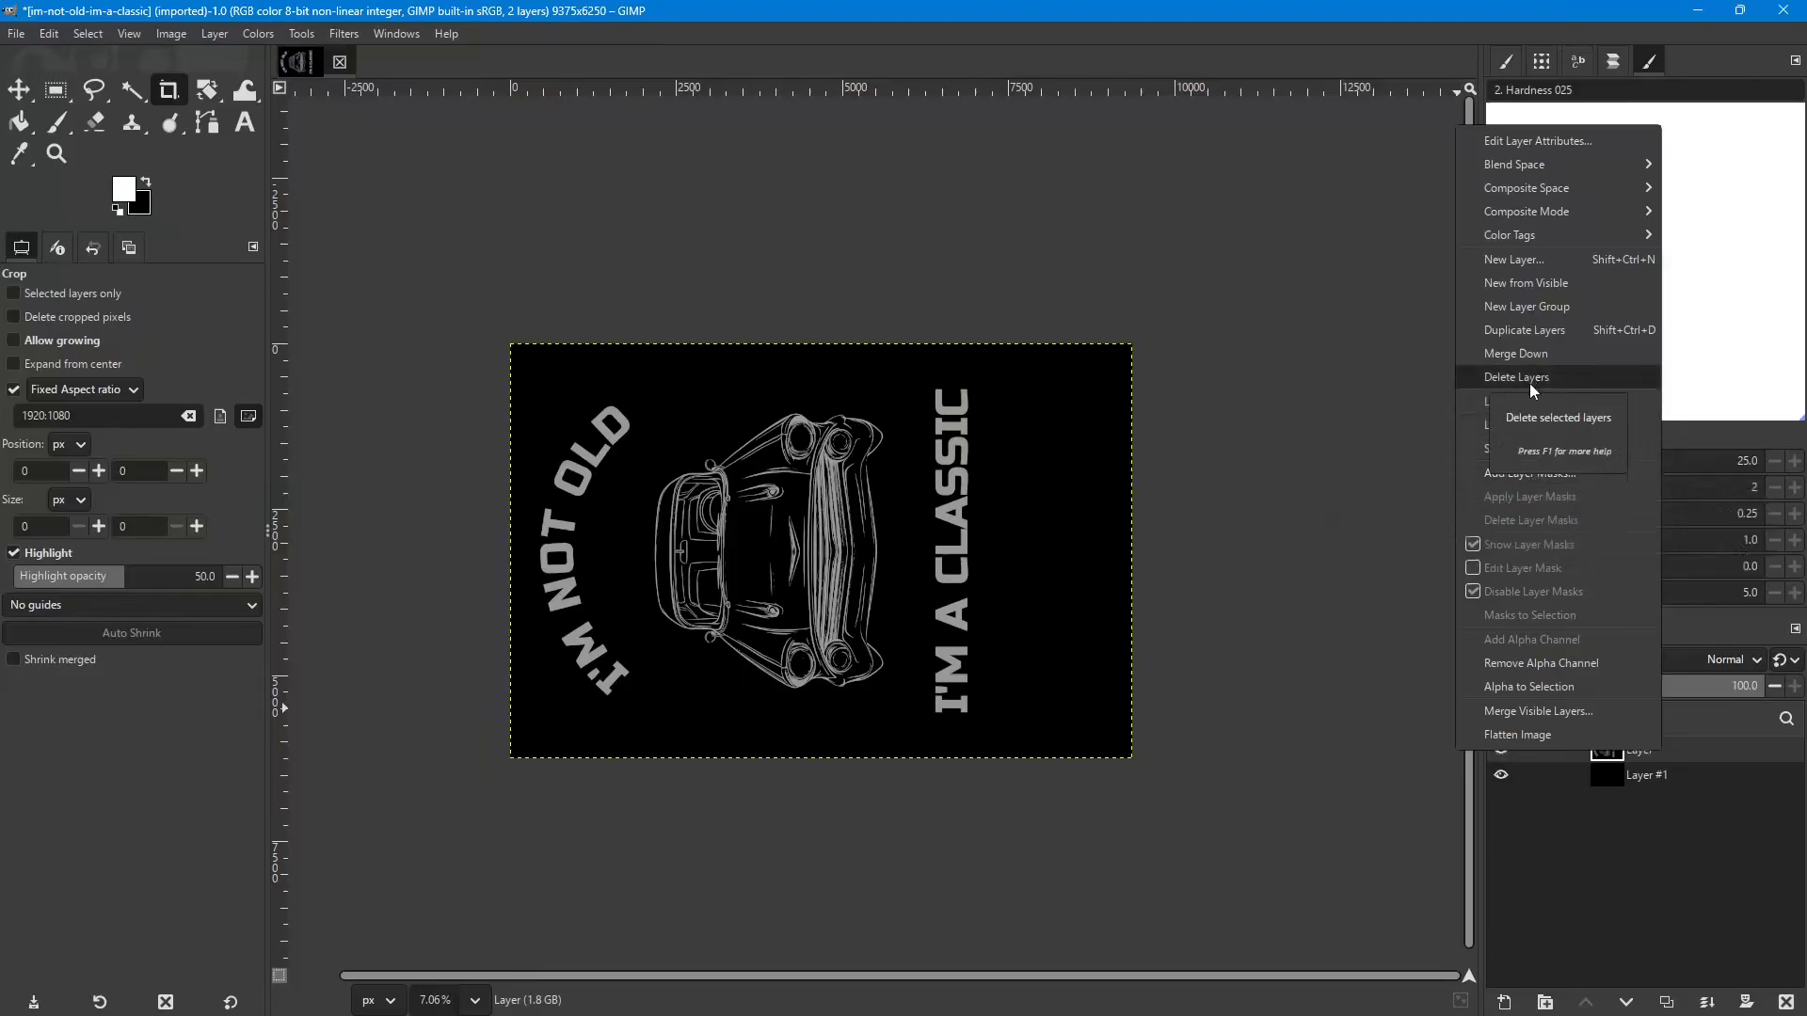
pyautogui.click(1515, 330)
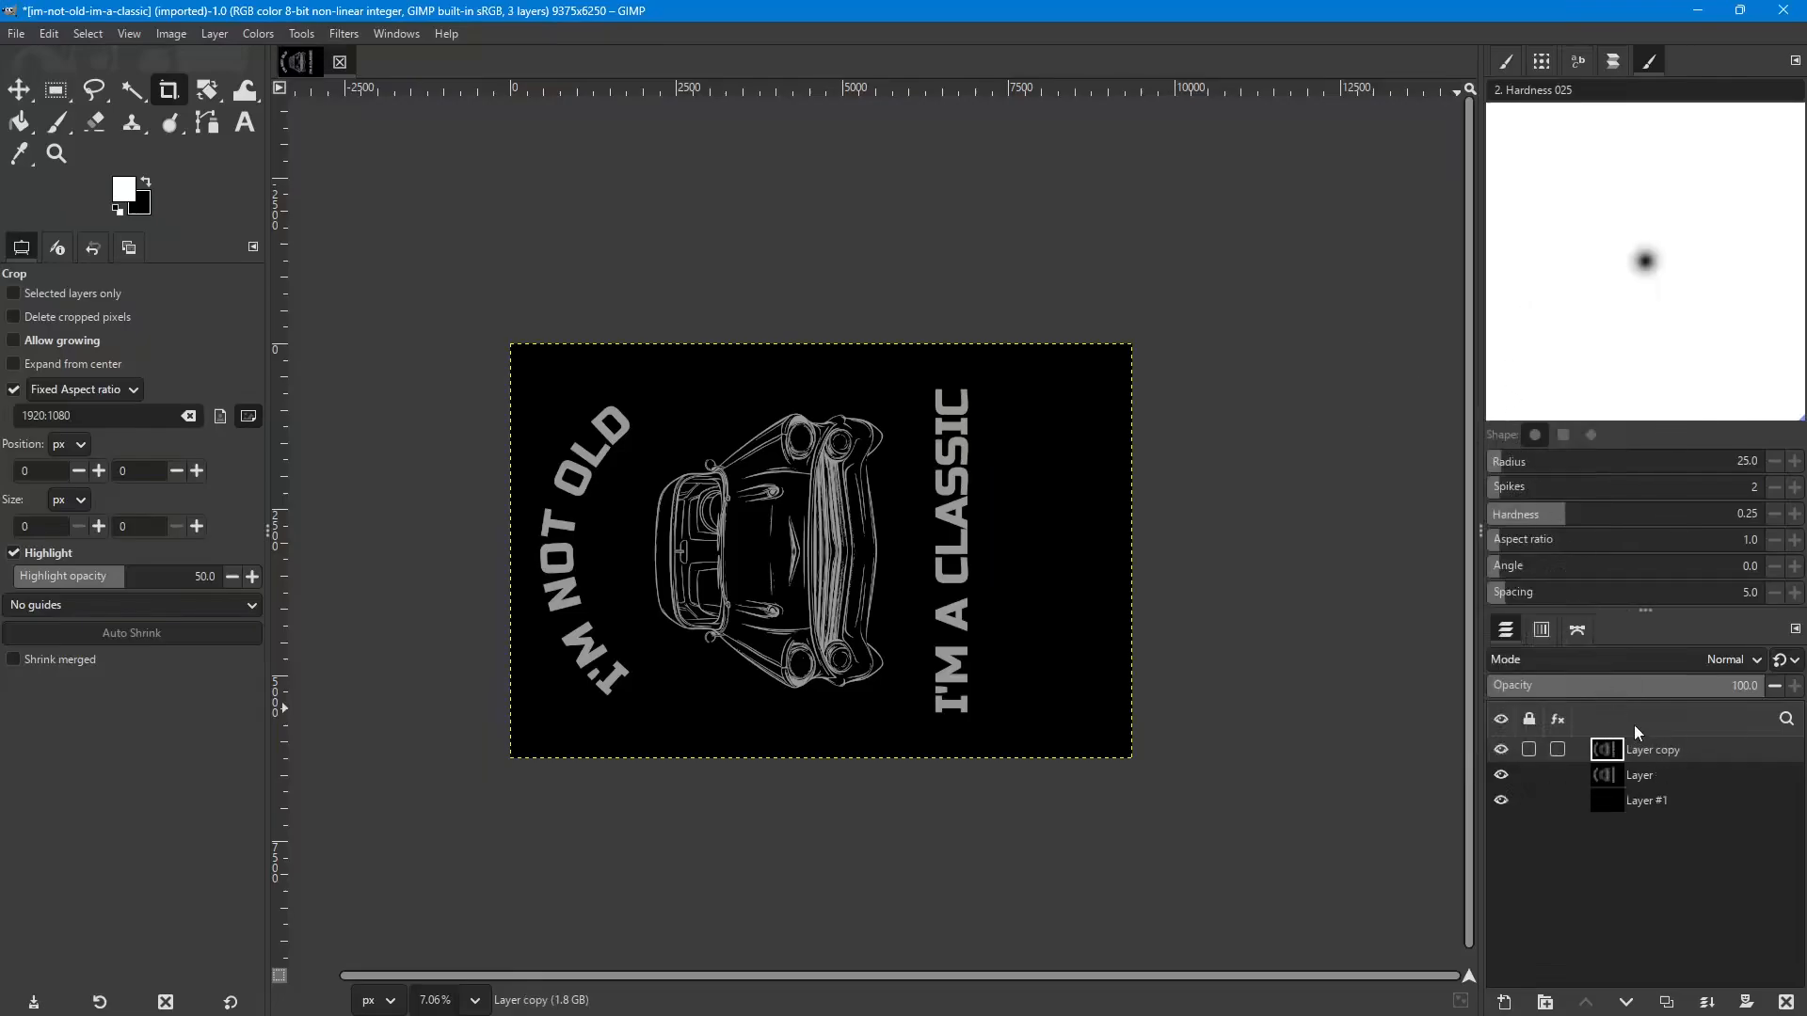
pyautogui.rightClick(1686, 747)
pyautogui.click(1718, 749)
pyautogui.rightClick(1682, 749)
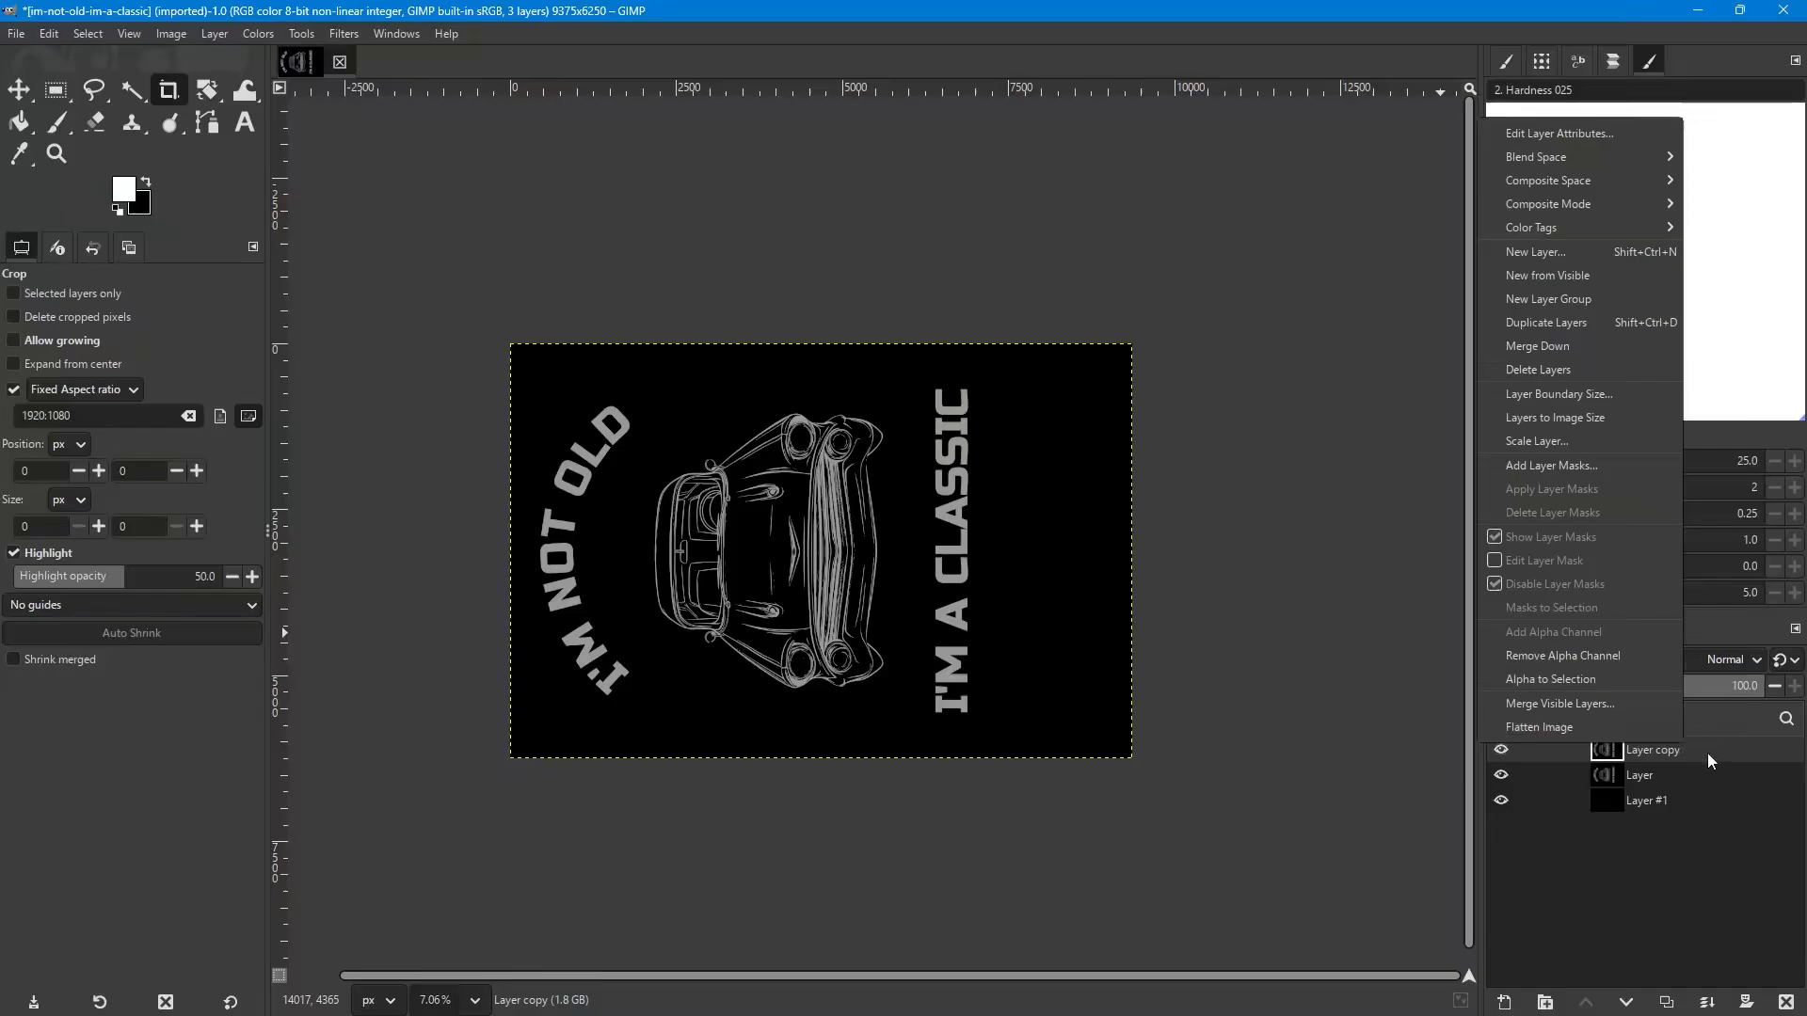
pyautogui.click(1709, 754)
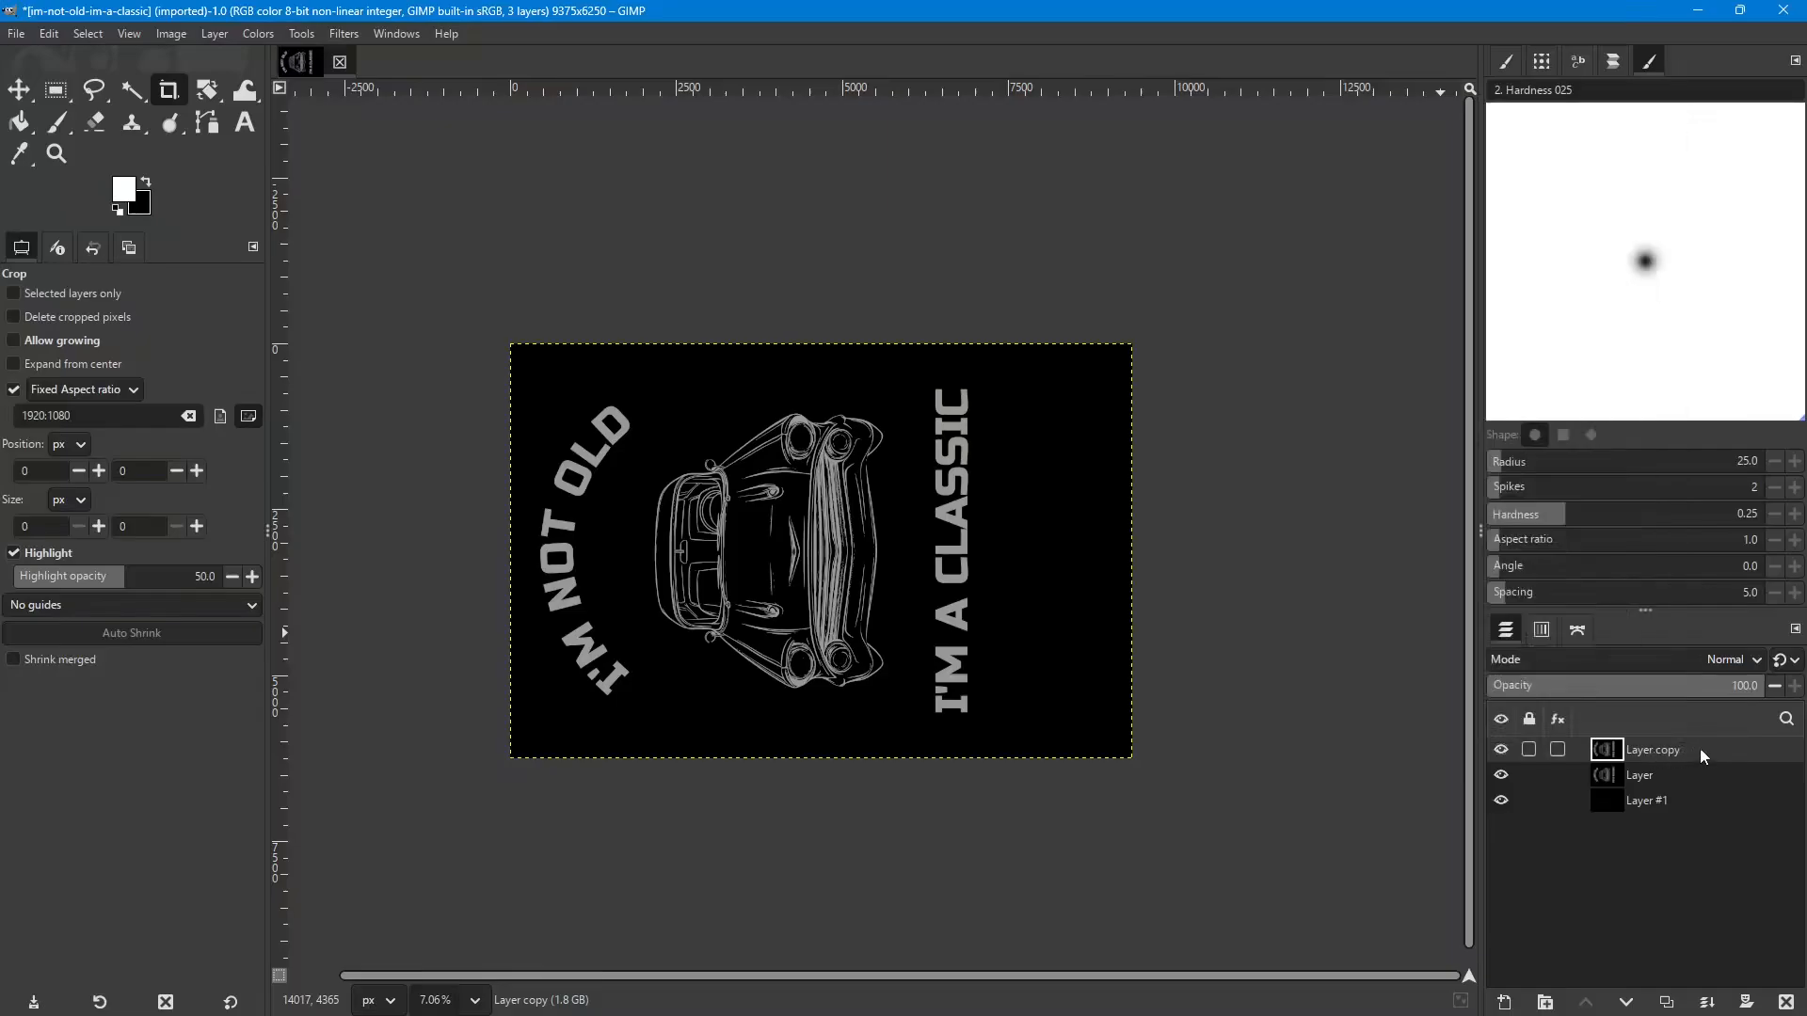
# Rotate the copied artwork layer 90° clockwise and move it over the left part of the canvas.
pyautogui.click(213, 35)
pyautogui.moveTo(381, 270)
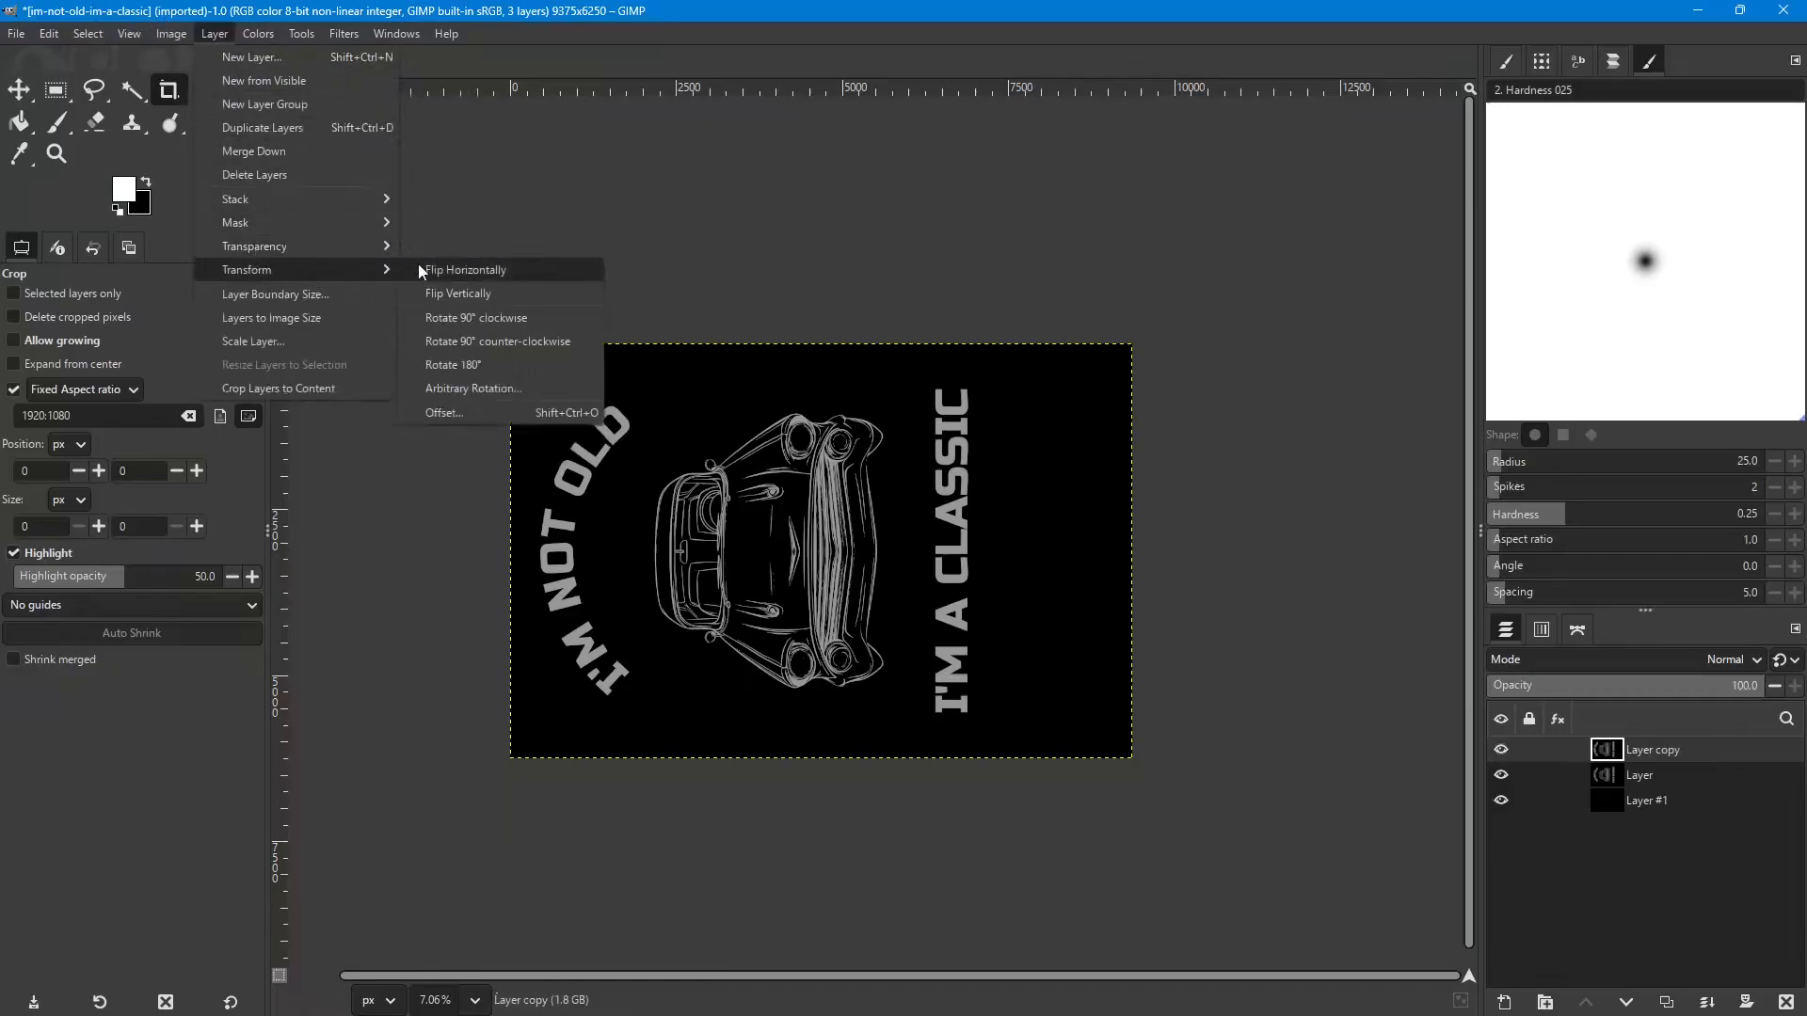
pyautogui.click(480, 320)
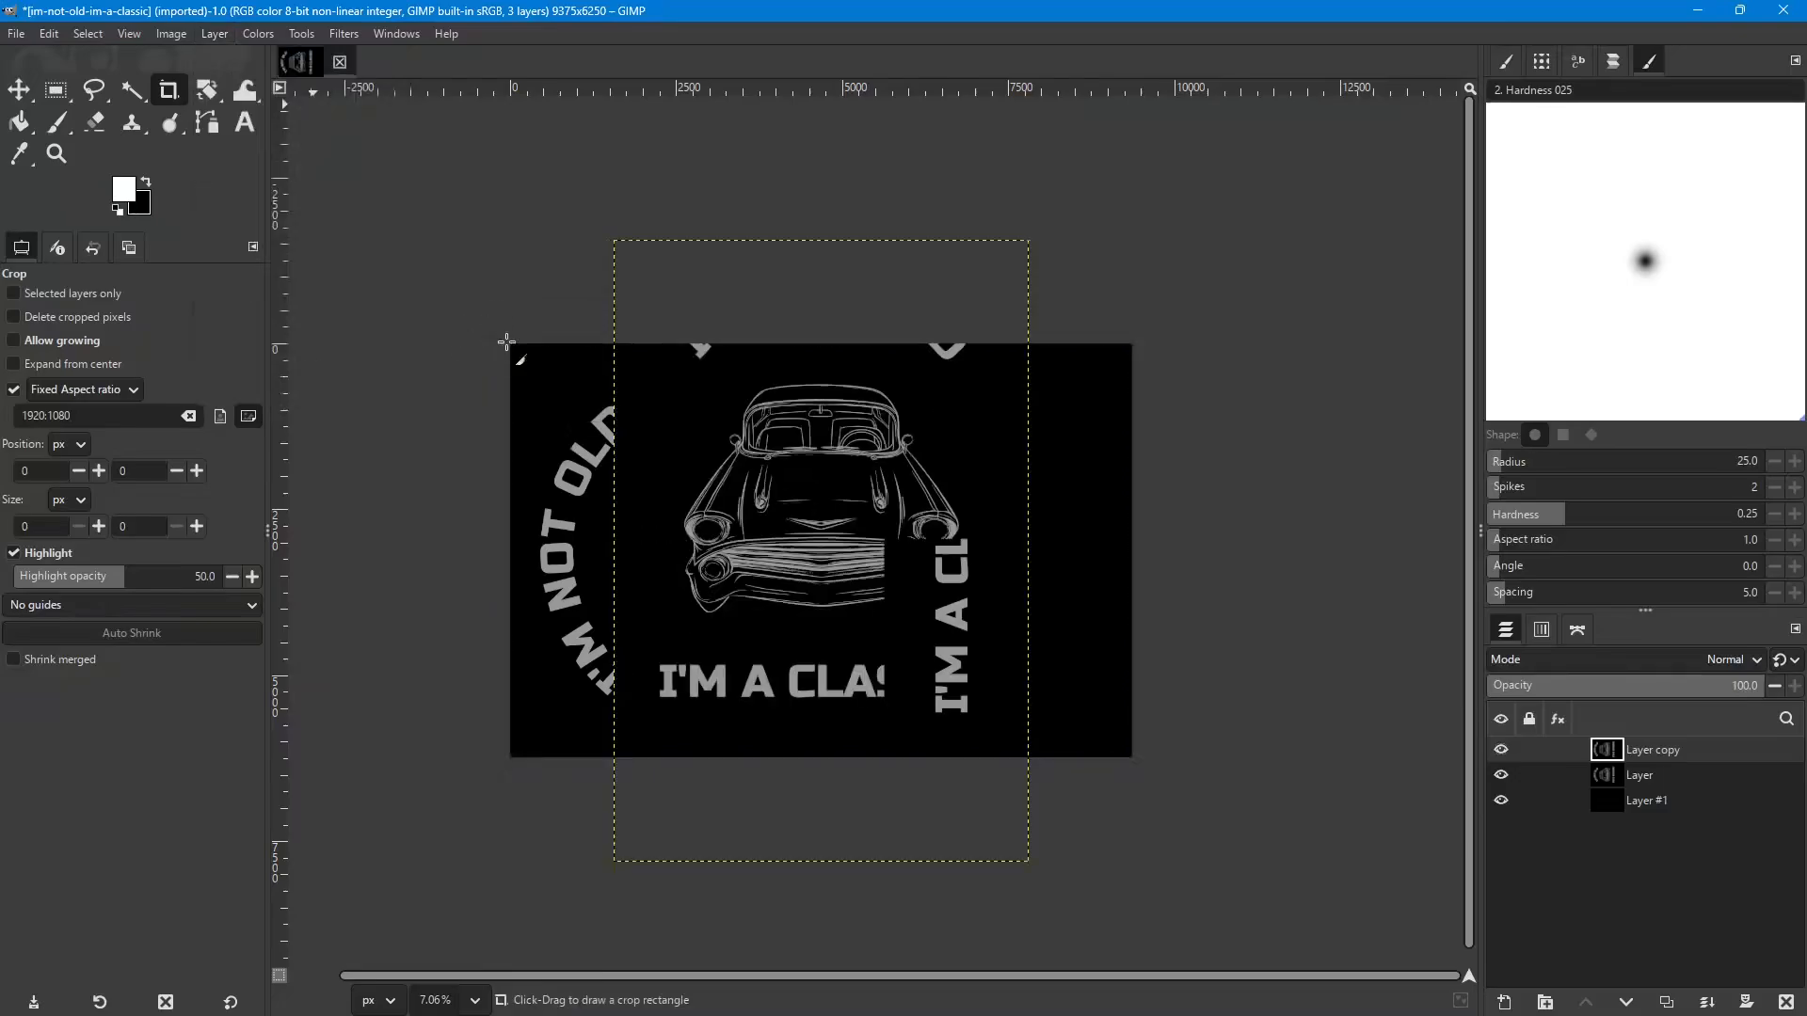
pyautogui.press('m')
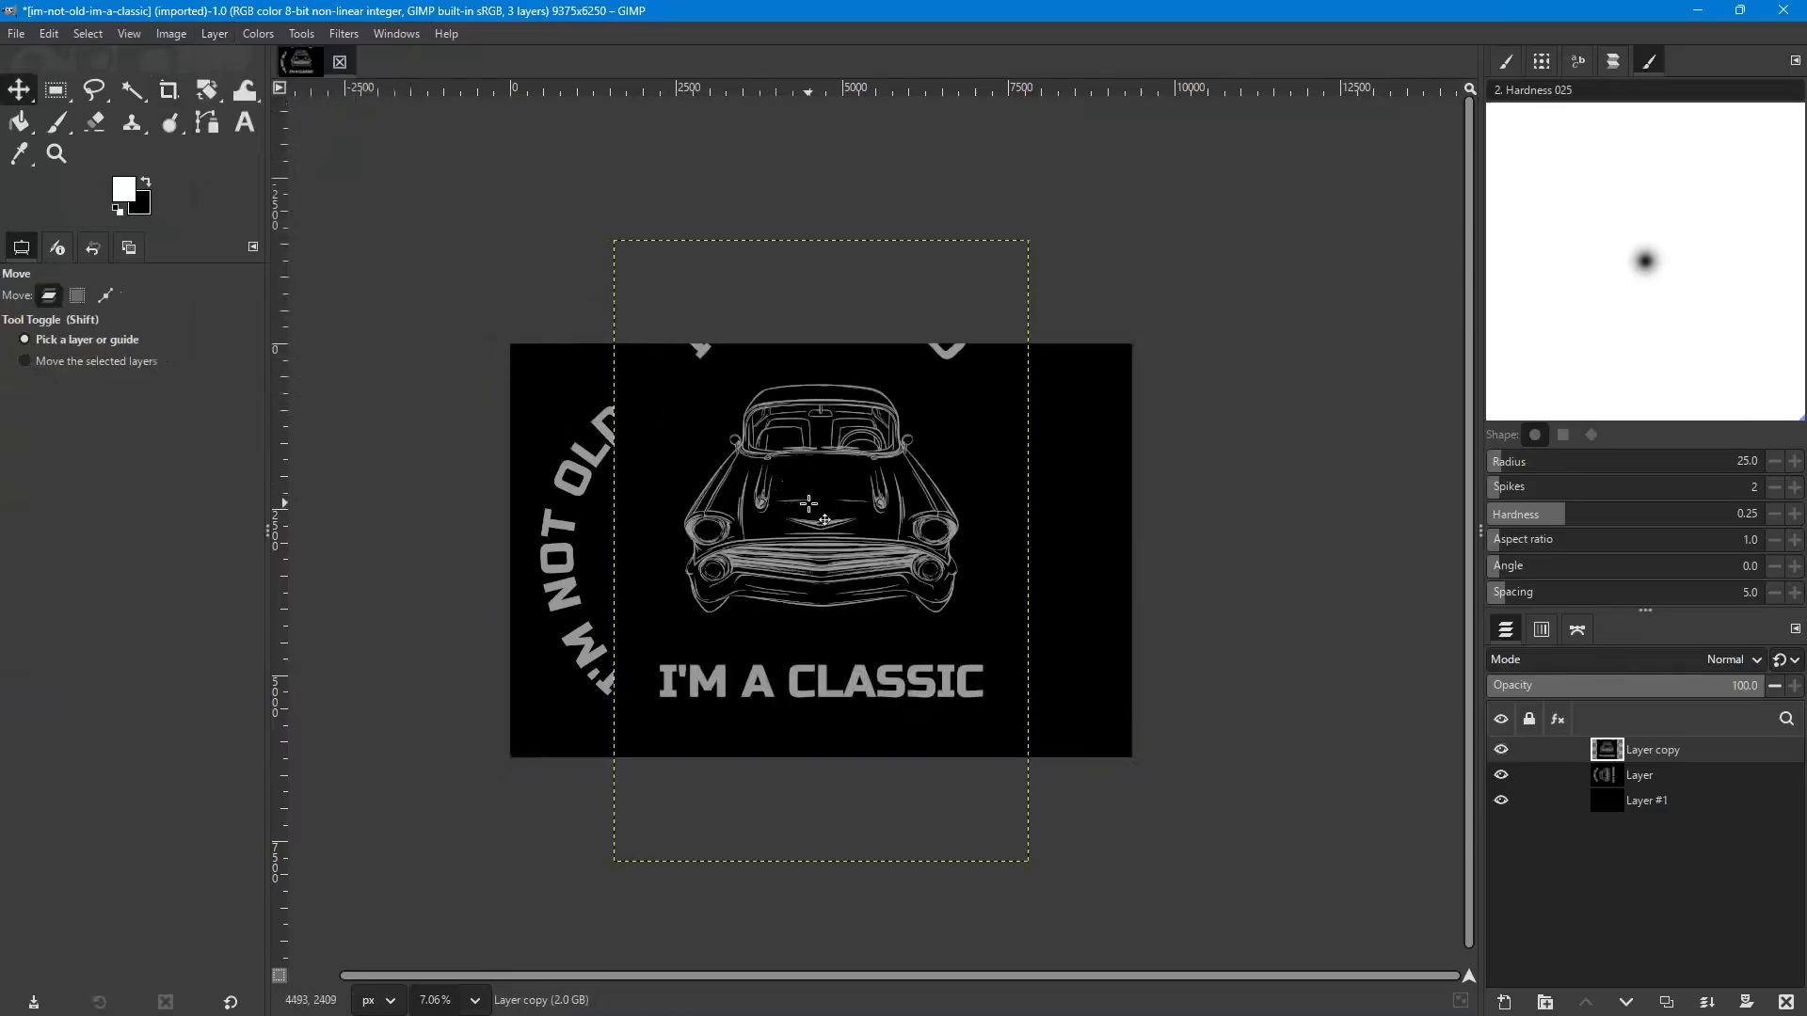
pyautogui.moveTo(808, 503); pyautogui.dragTo(724, 595)
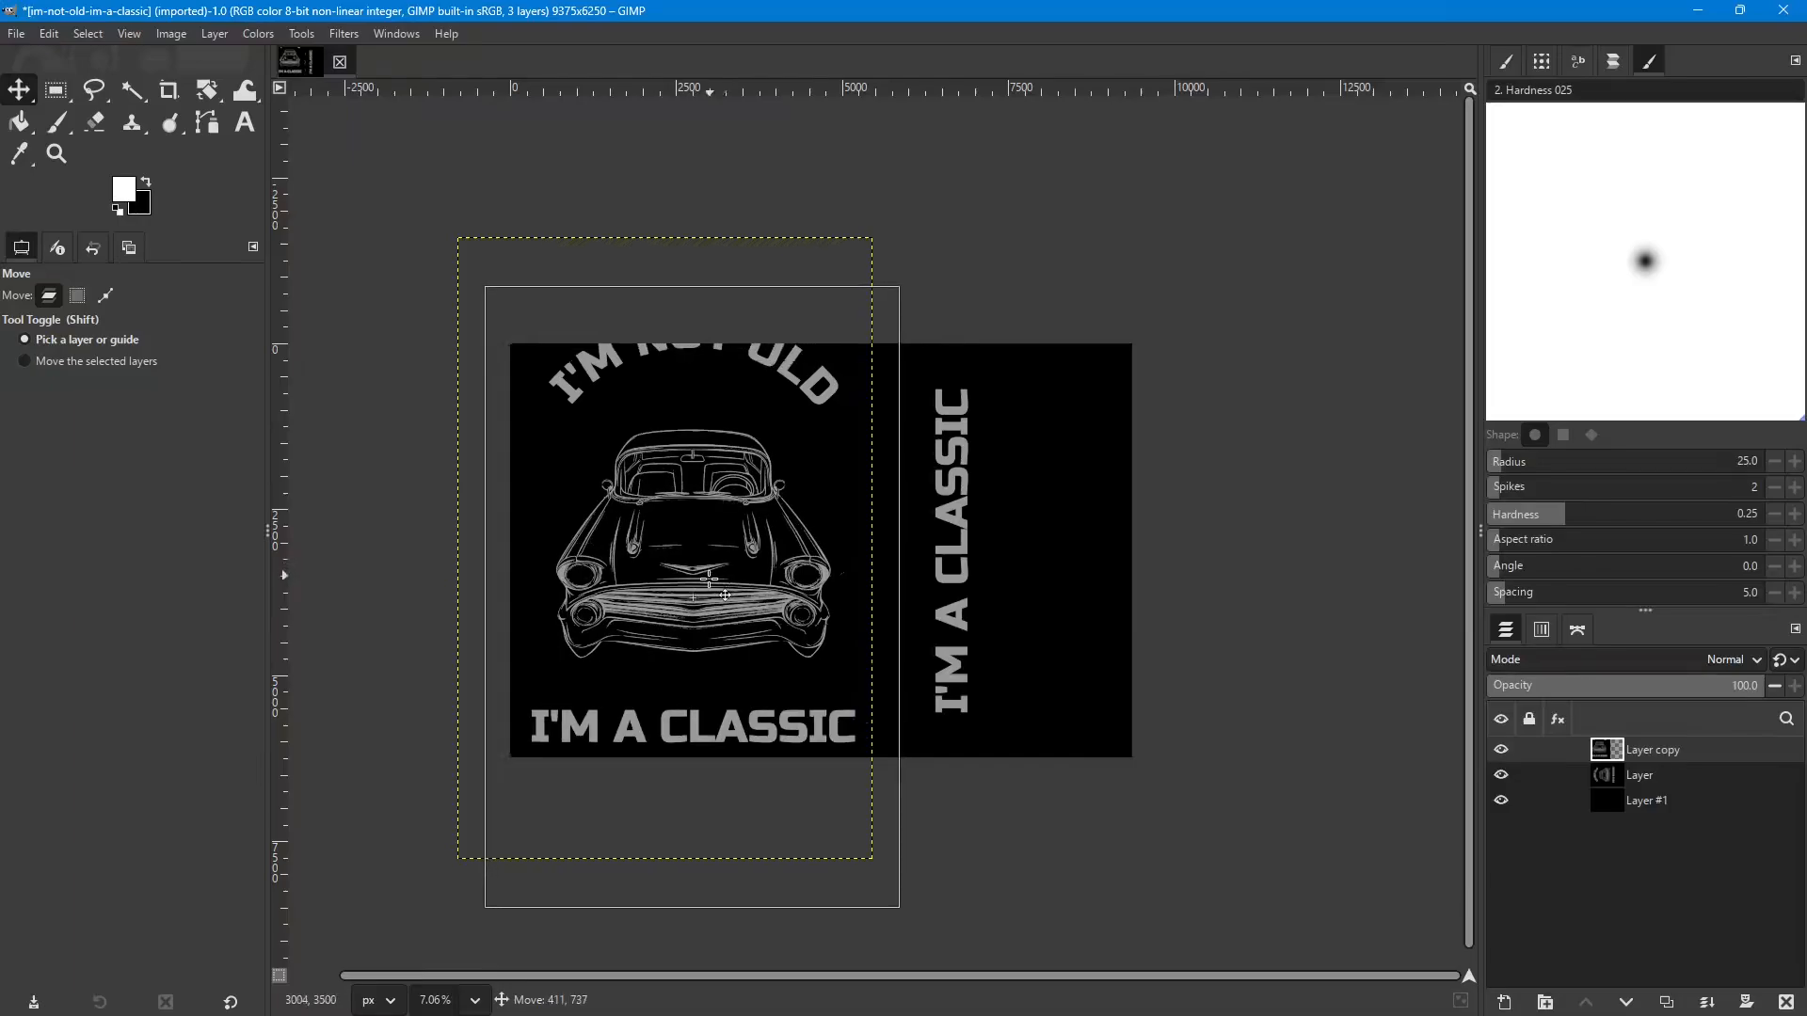
# Rotate the original artwork layer 90° clockwise and move it toward the right side of the canvas.
pyautogui.click(1684, 779)
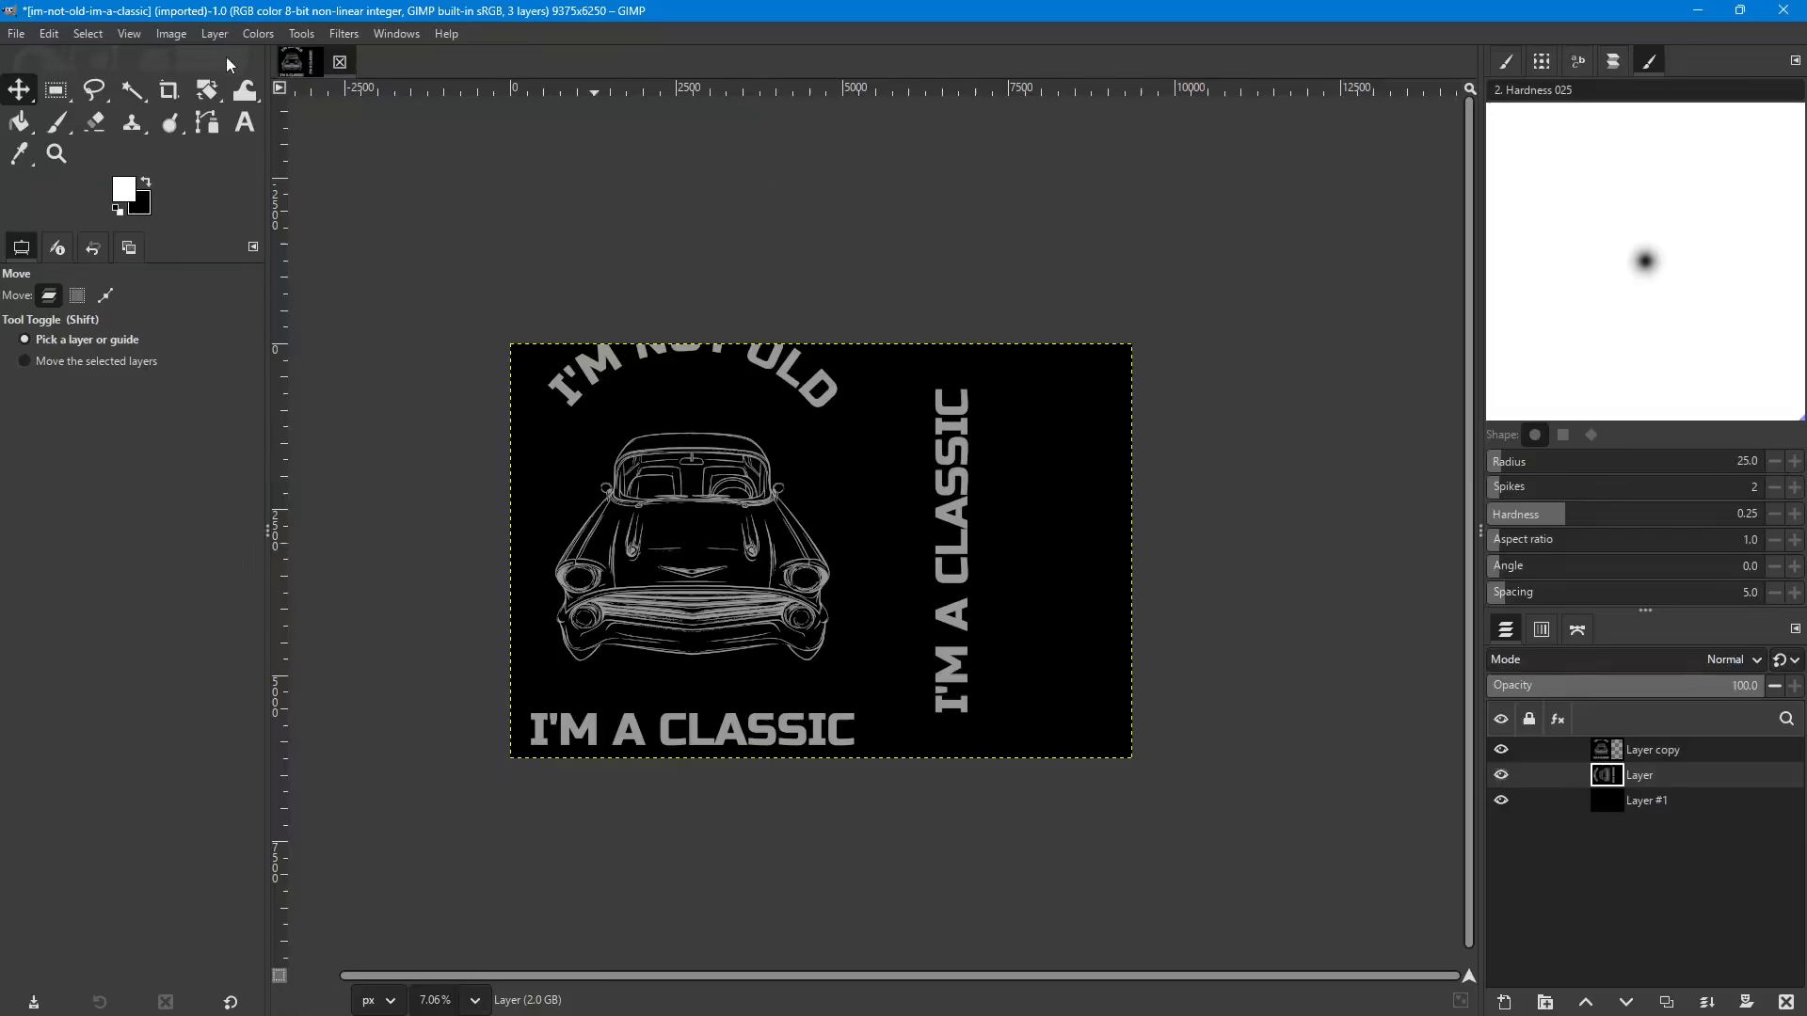
pyautogui.click(215, 32)
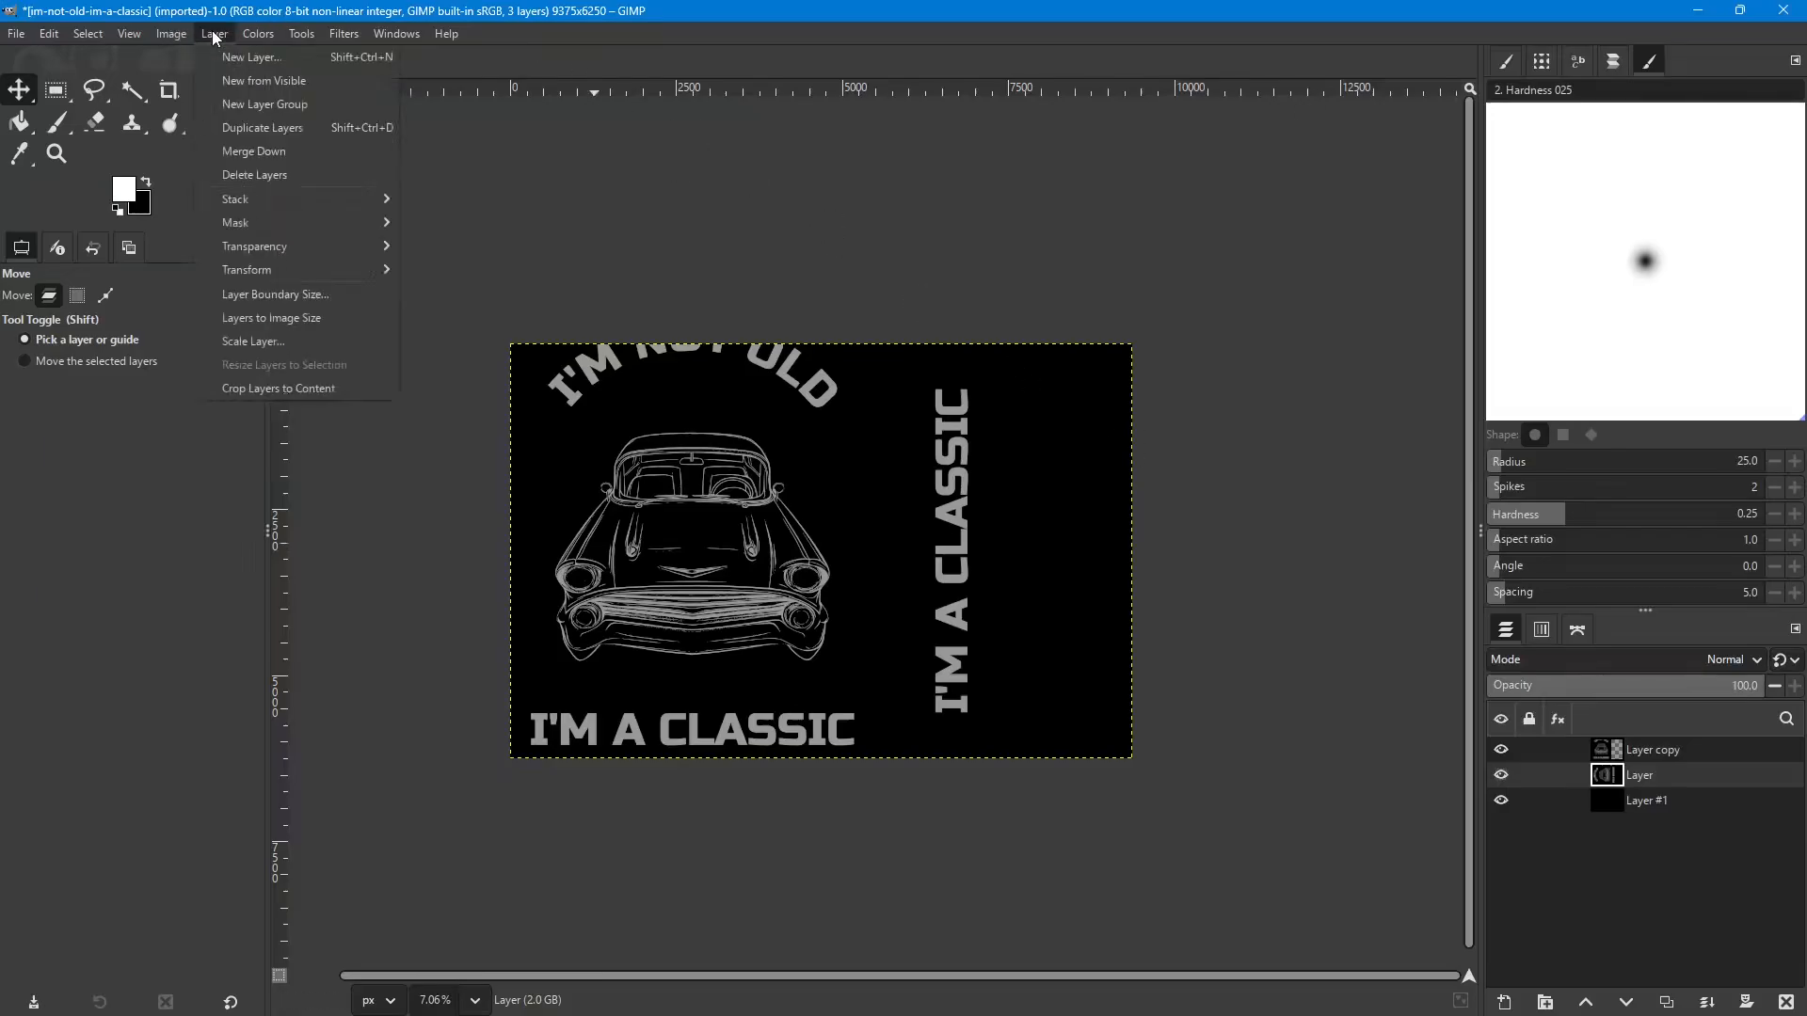
pyautogui.moveTo(252, 252)
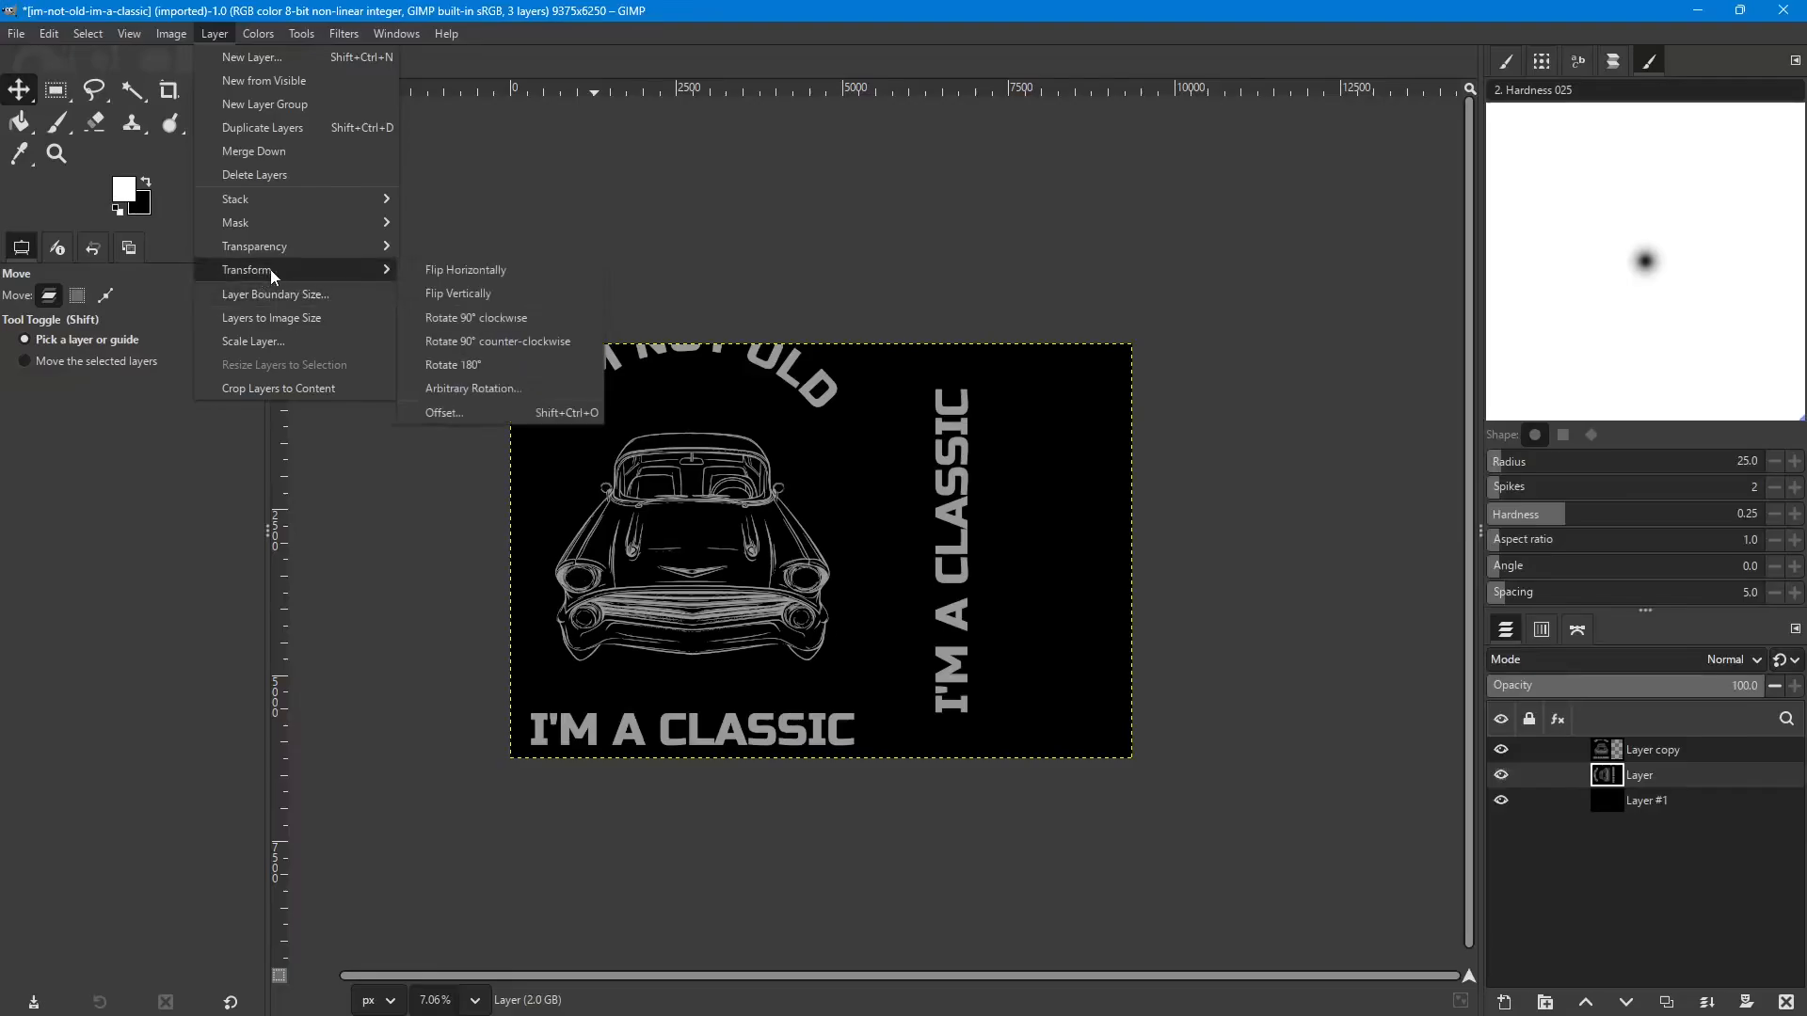
pyautogui.click(446, 318)
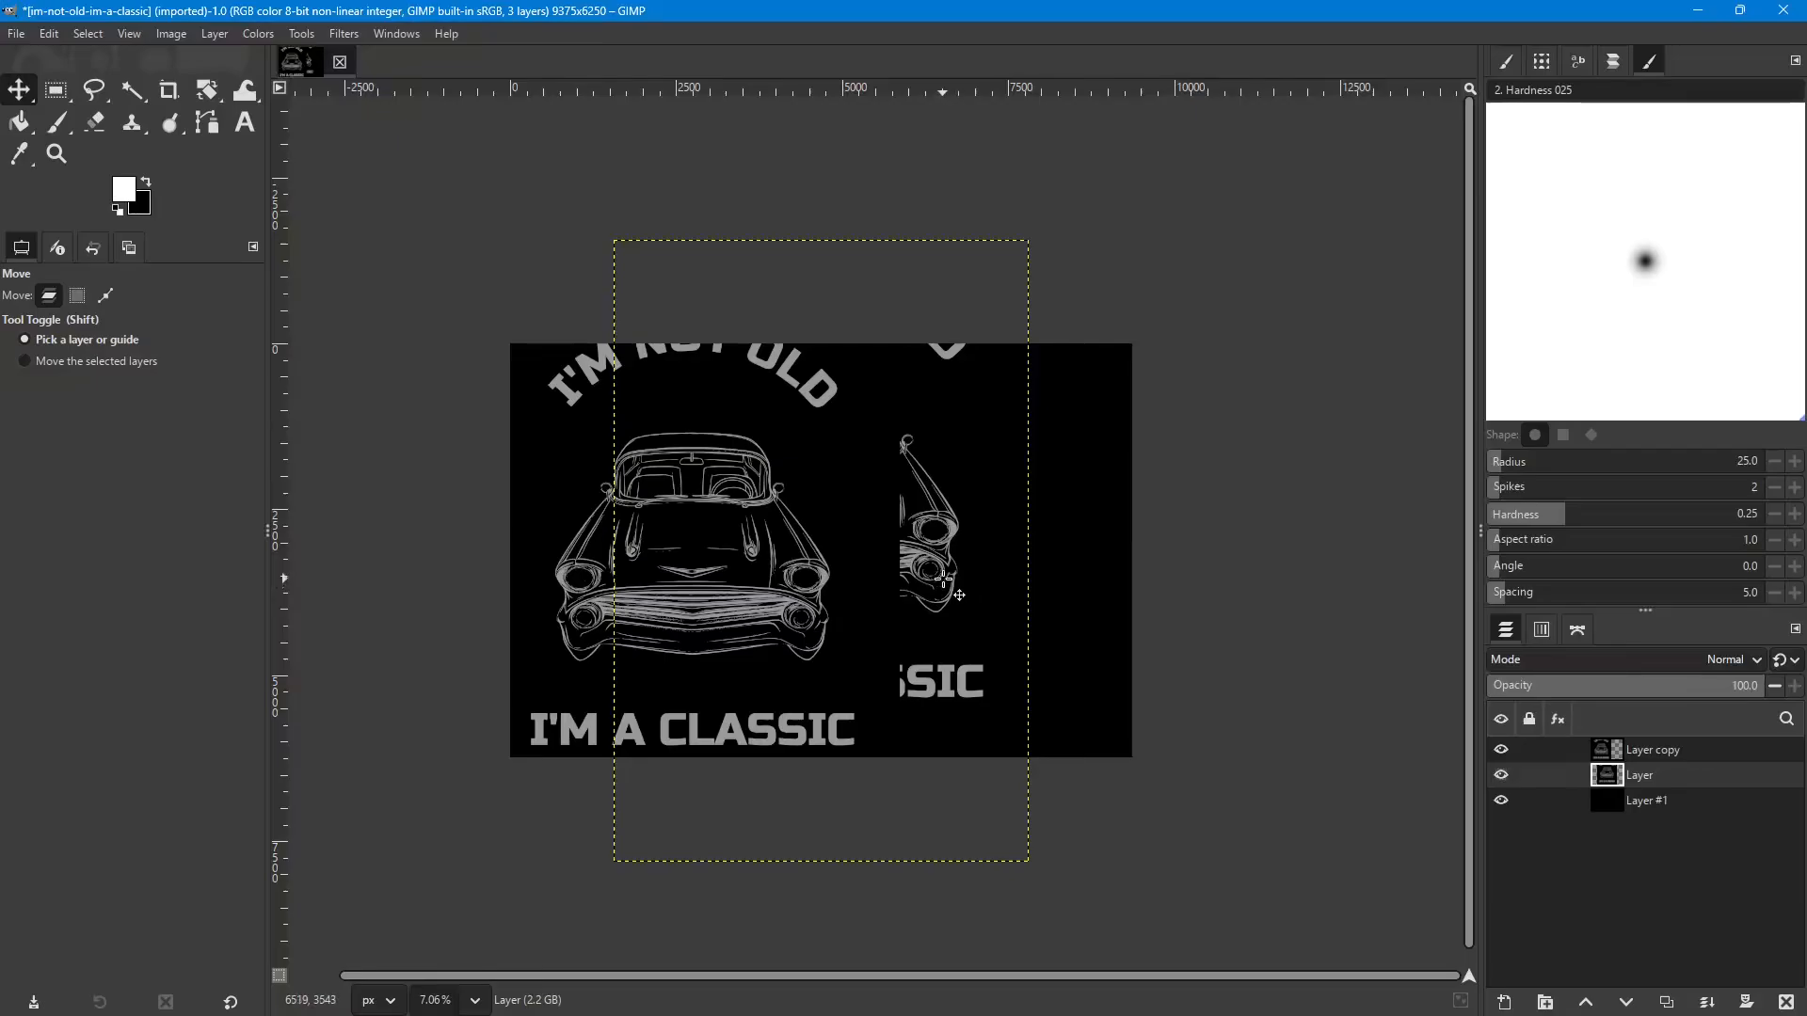
pyautogui.moveTo(929, 573); pyautogui.dragTo(1075, 619)
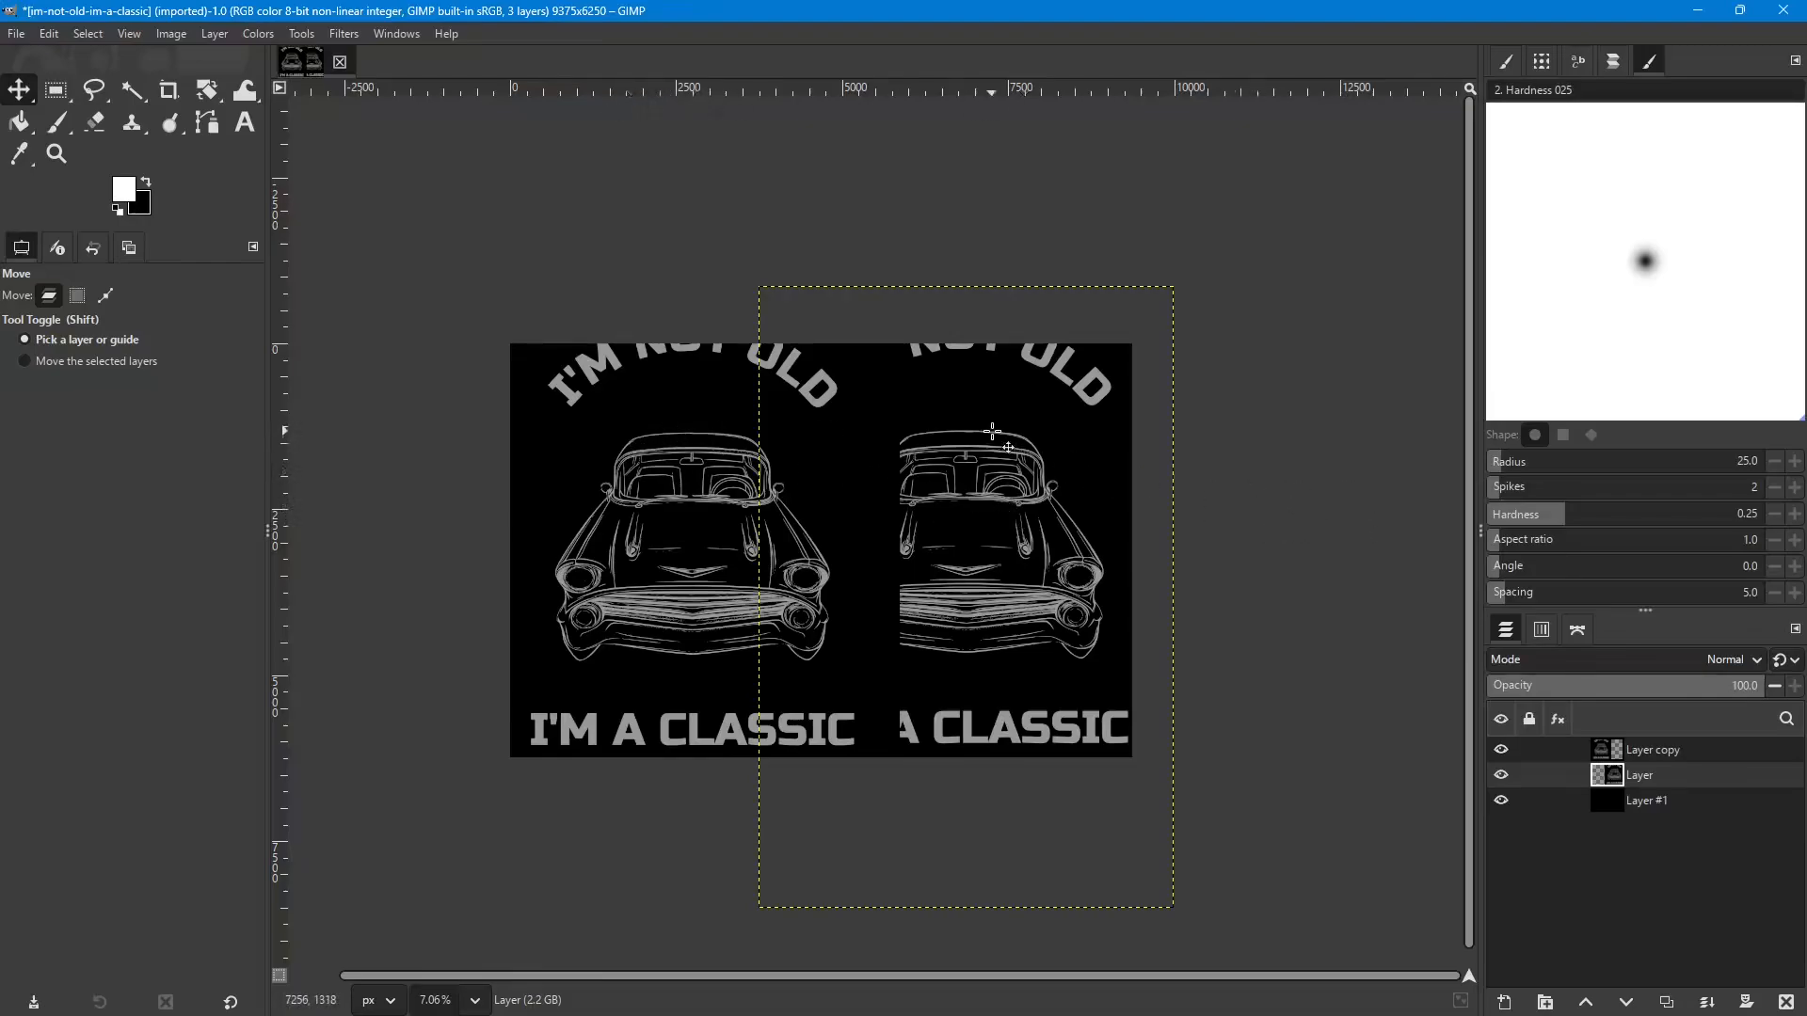
# Undo the moves and rotations of both artwork layers and the layer duplication.
pyautogui.hotkey('ctrl', 'z')
pyautogui.hotkey('ctrl', 'z')
pyautogui.hotkey('ctrl', 'z')
pyautogui.hotkey('ctrl', 'z')
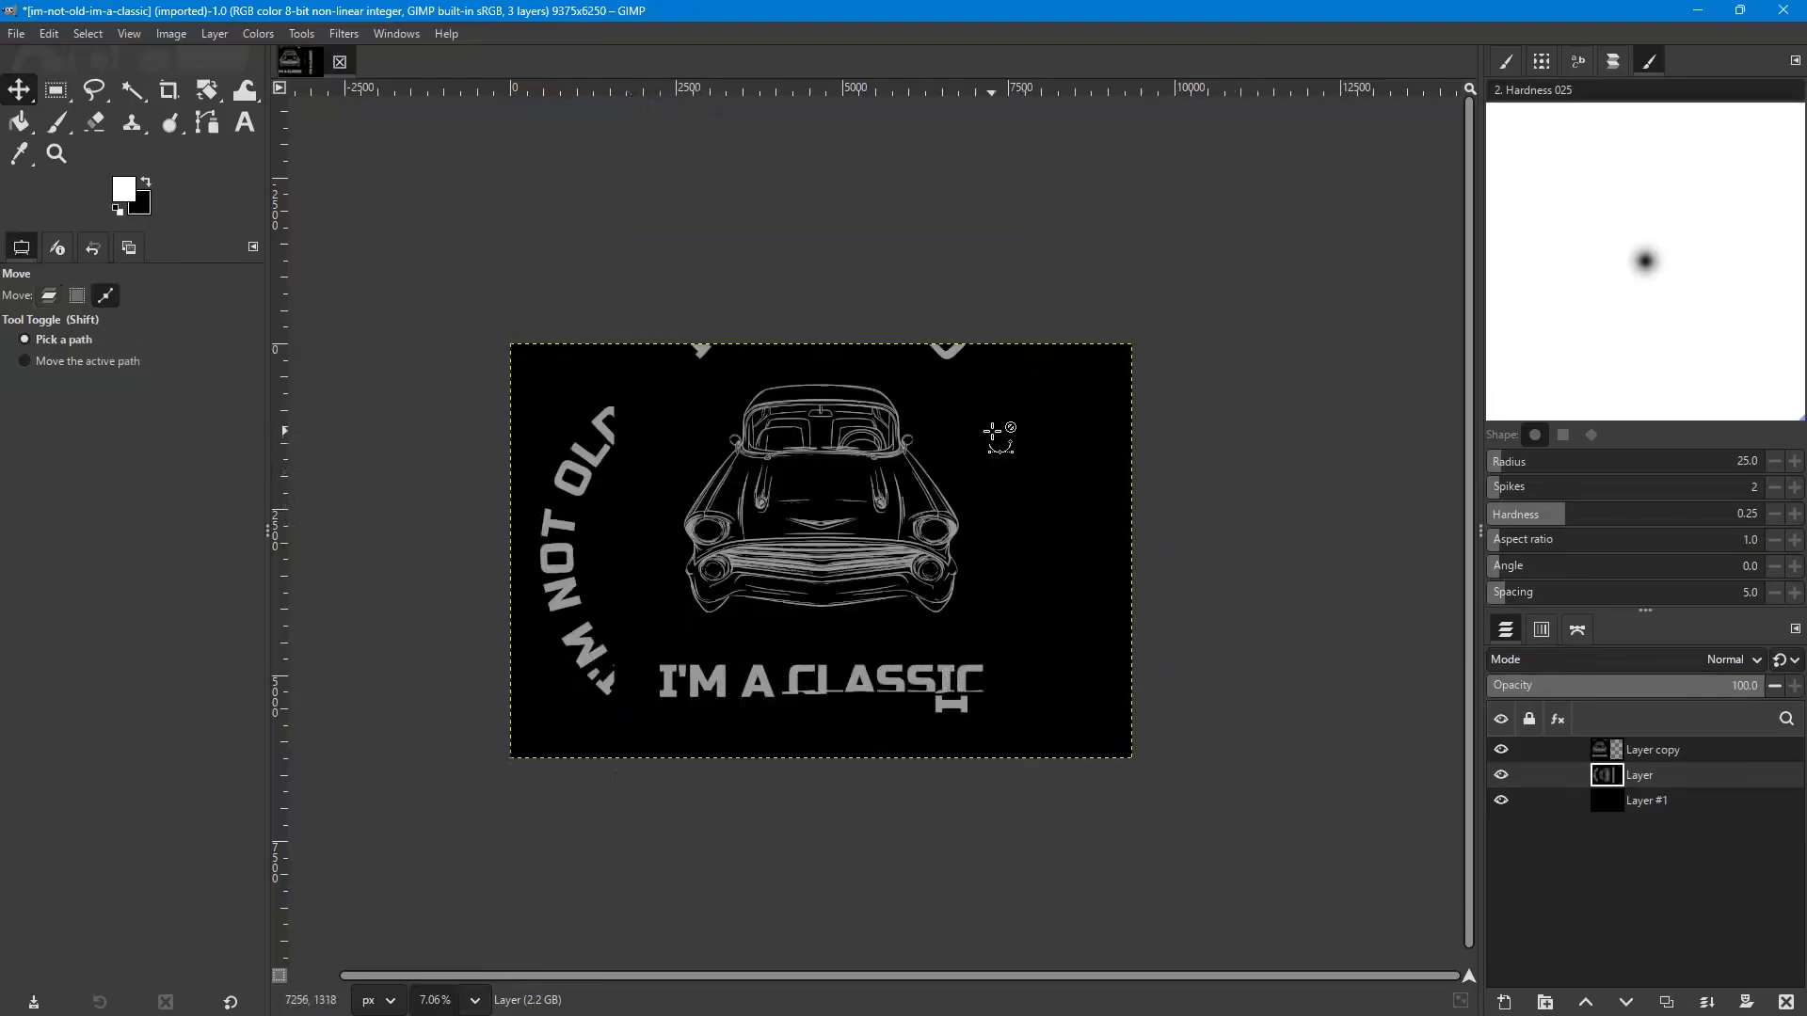
pyautogui.hotkey('ctrl', 'z')
pyautogui.hotkey('ctrl', 'z')
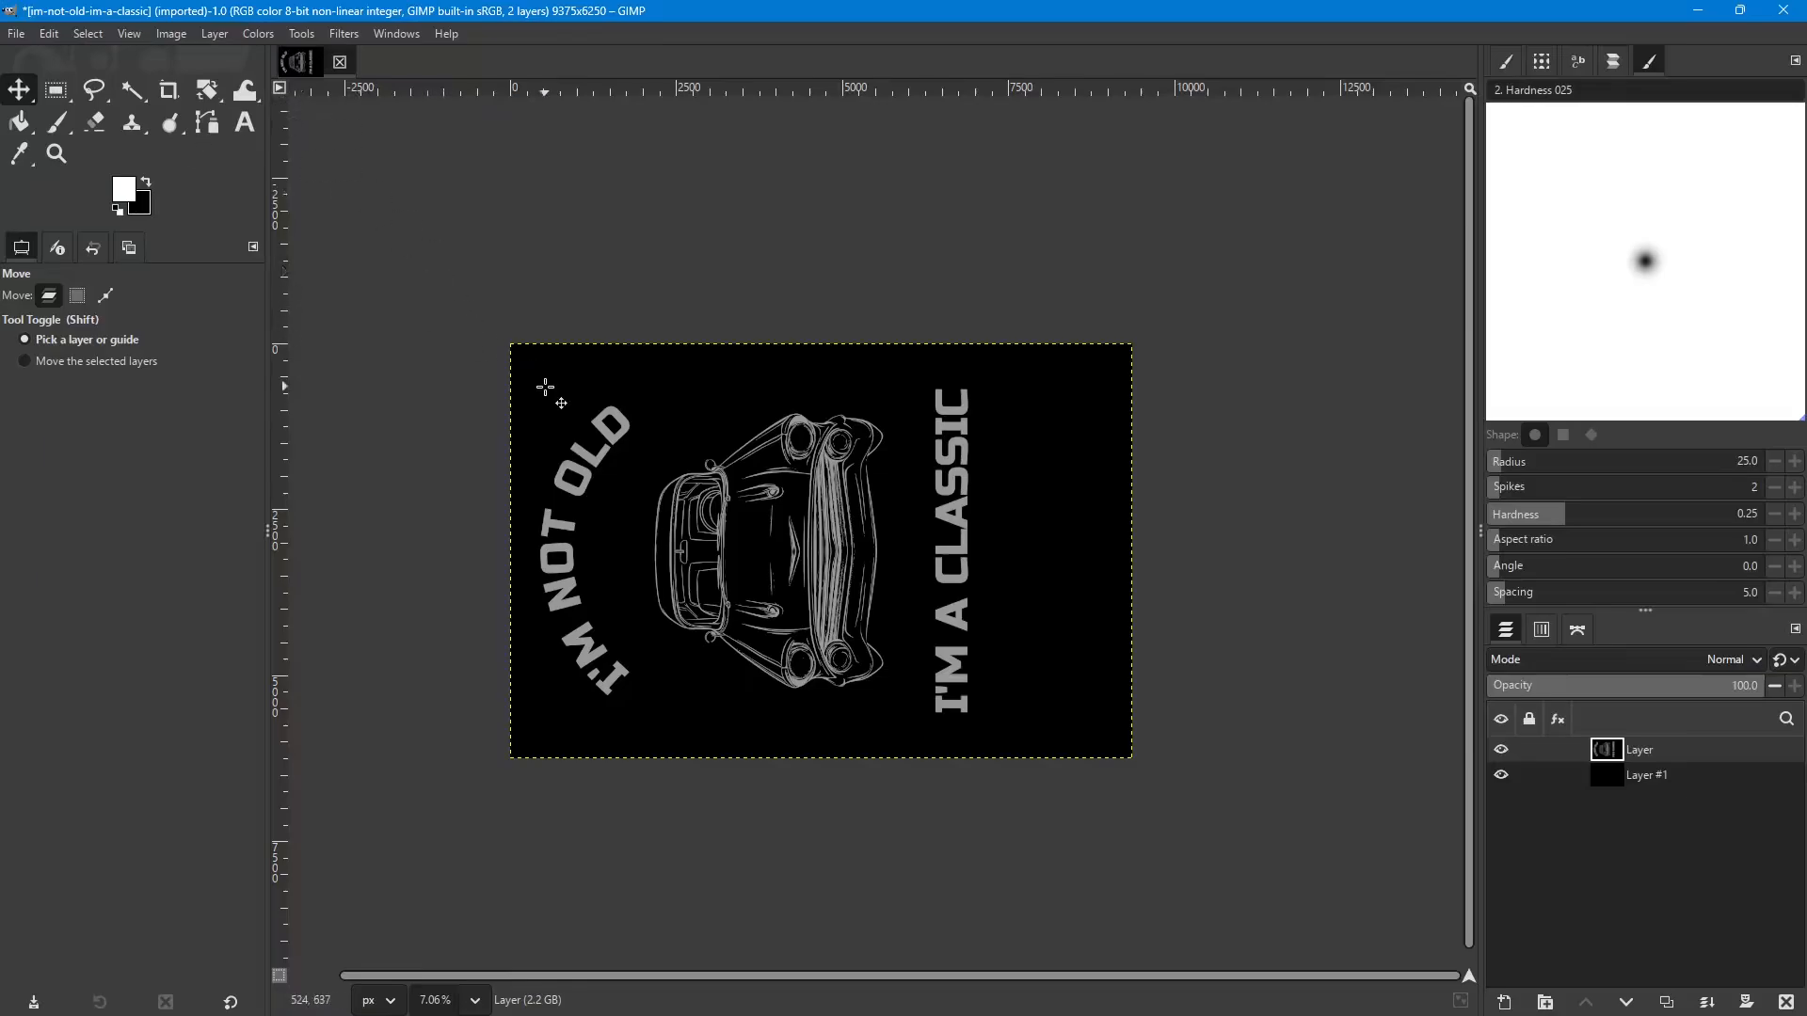
pyautogui.click(215, 35)
pyautogui.moveTo(262, 270)
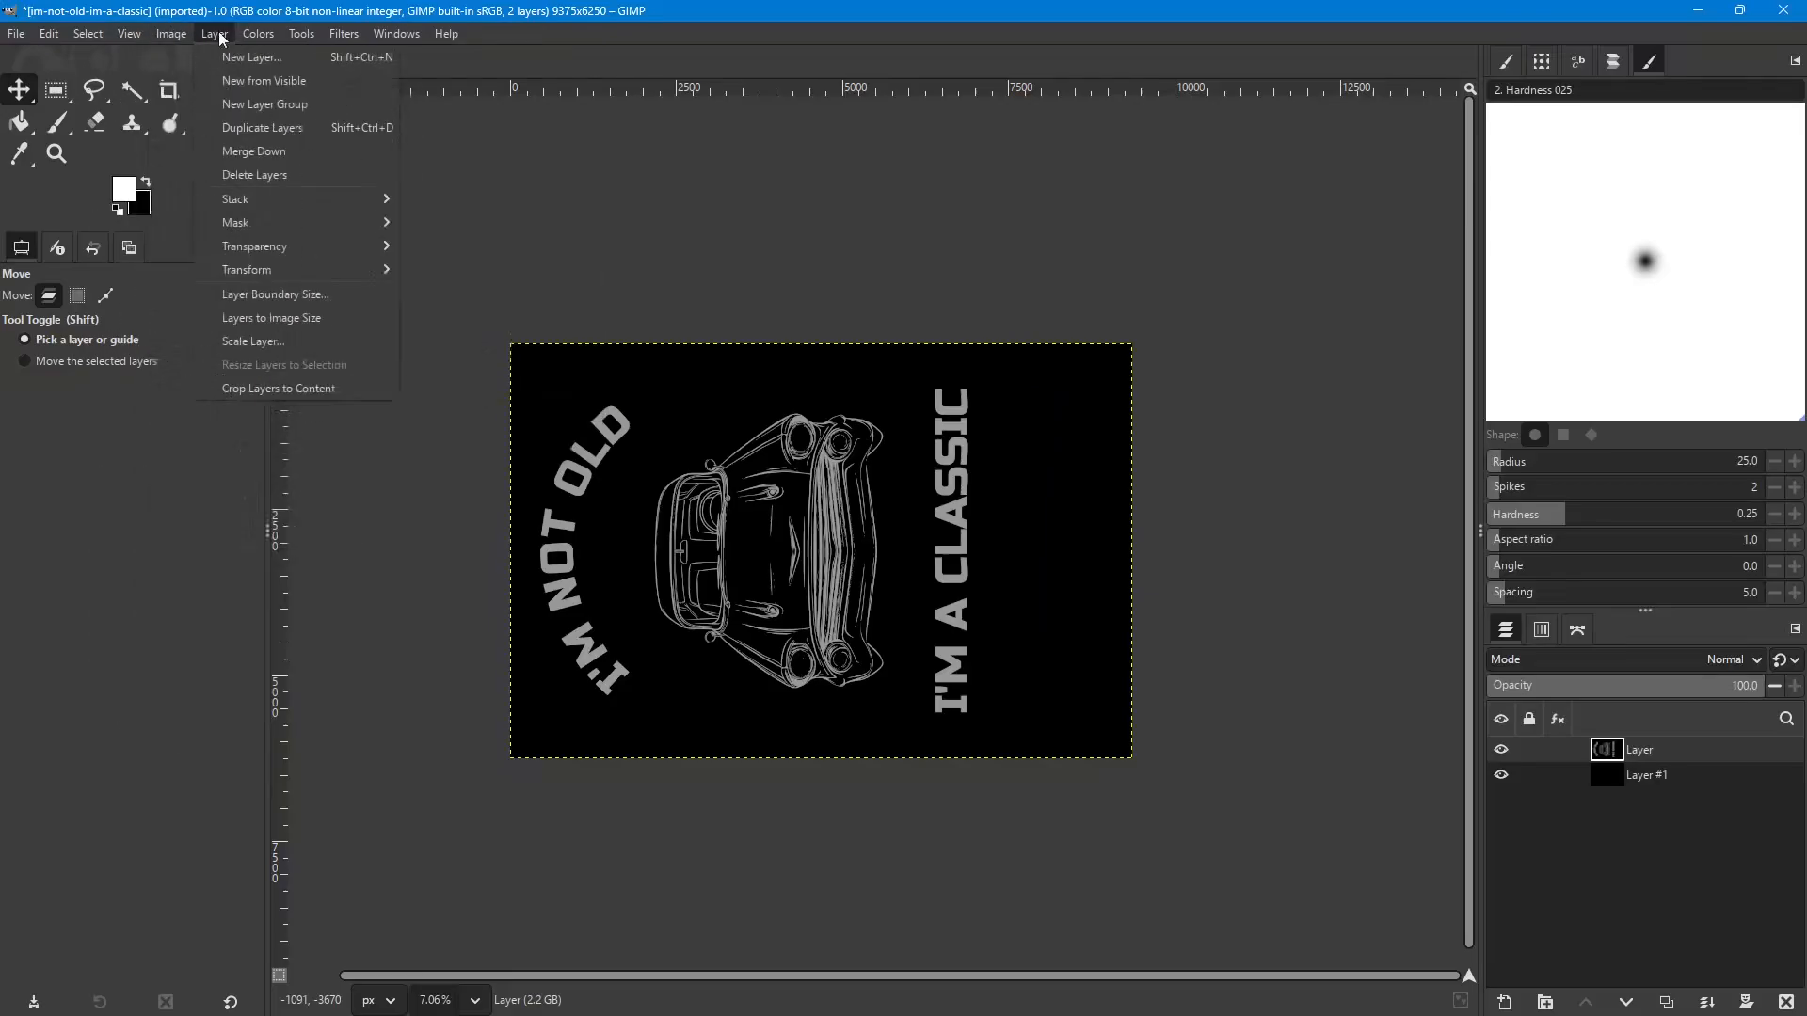
pyautogui.click(1665, 749)
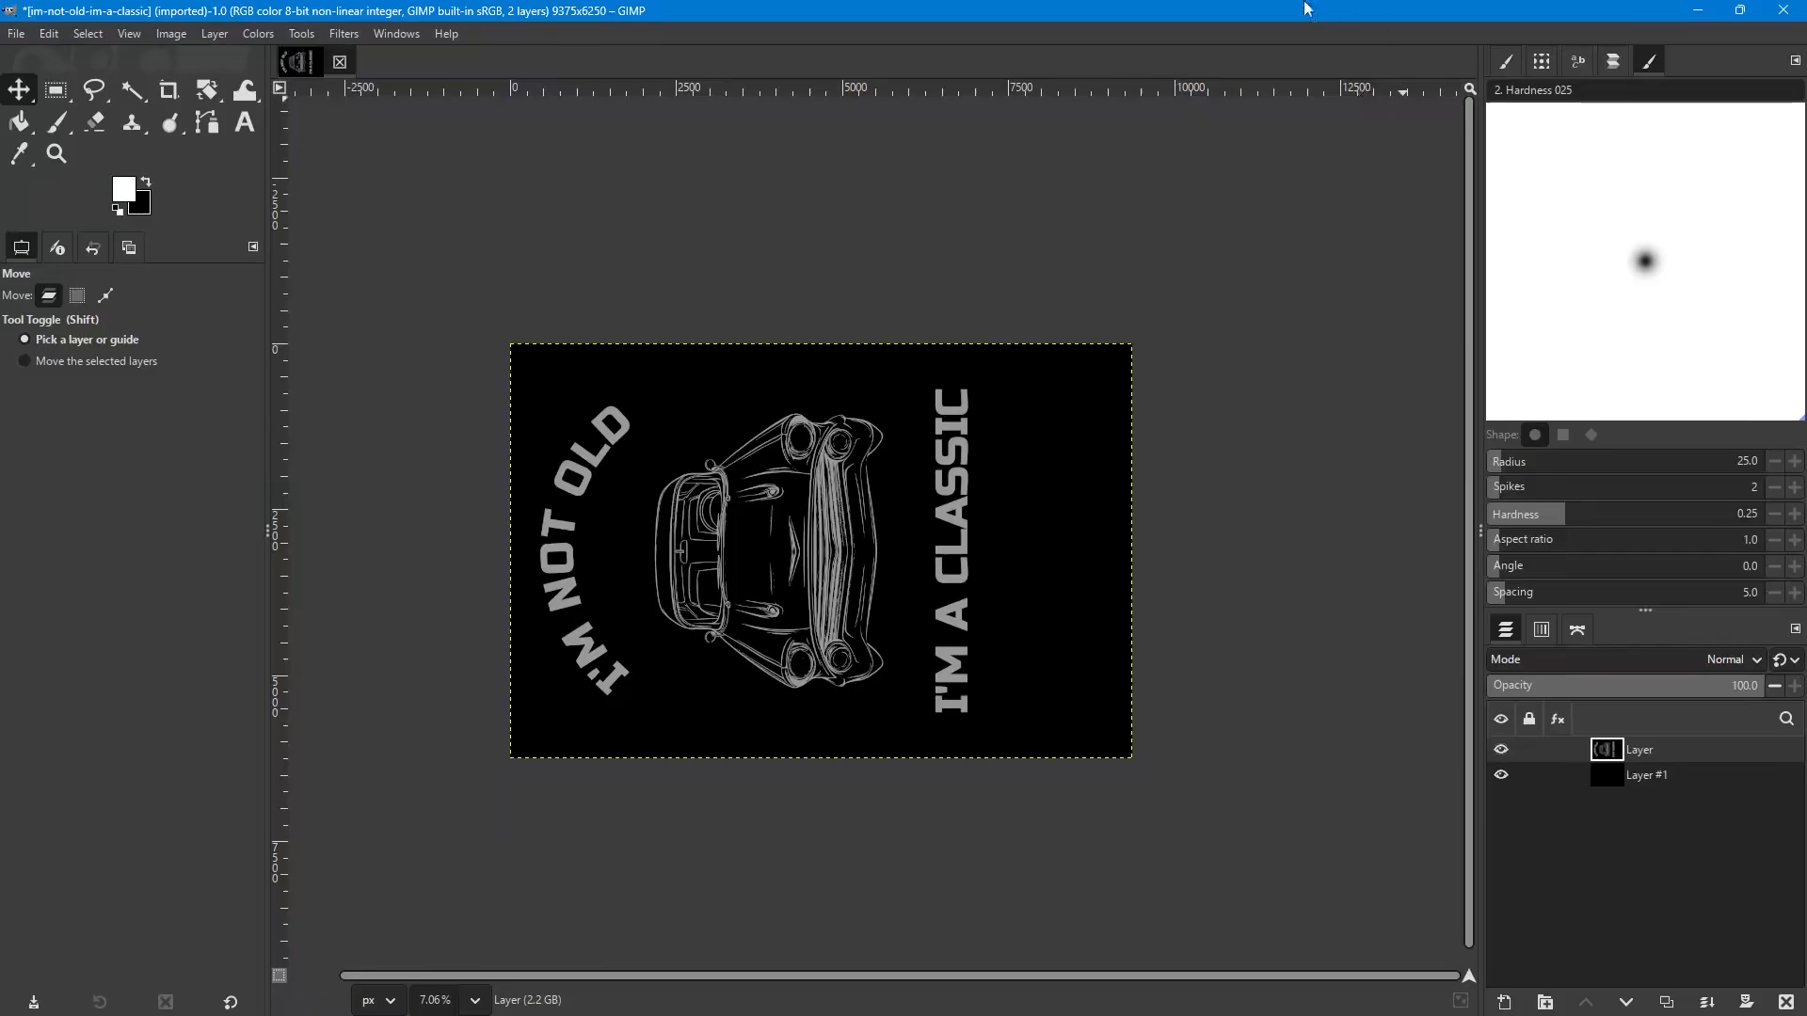
# Rotate the whole image 90° counter-clockwise, then hide and show the artwork layer to check that the background rotated with it.
pyautogui.click(171, 36)
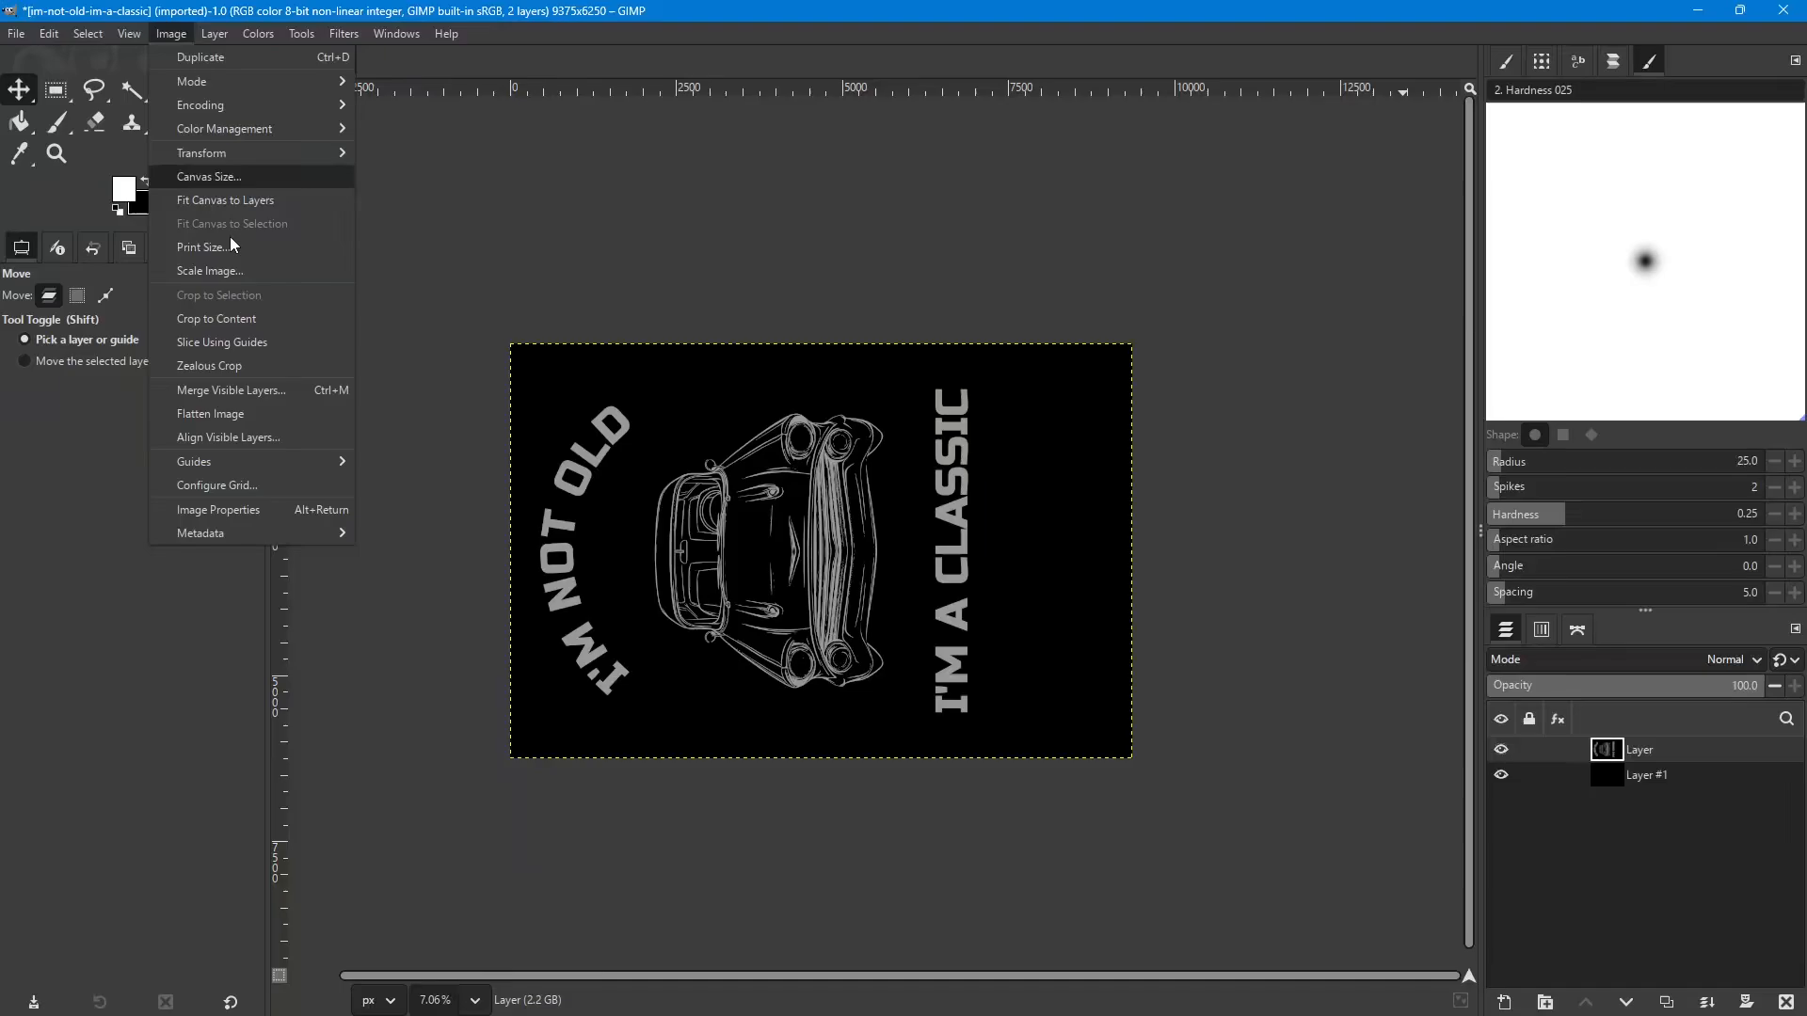
pyautogui.moveTo(213, 165)
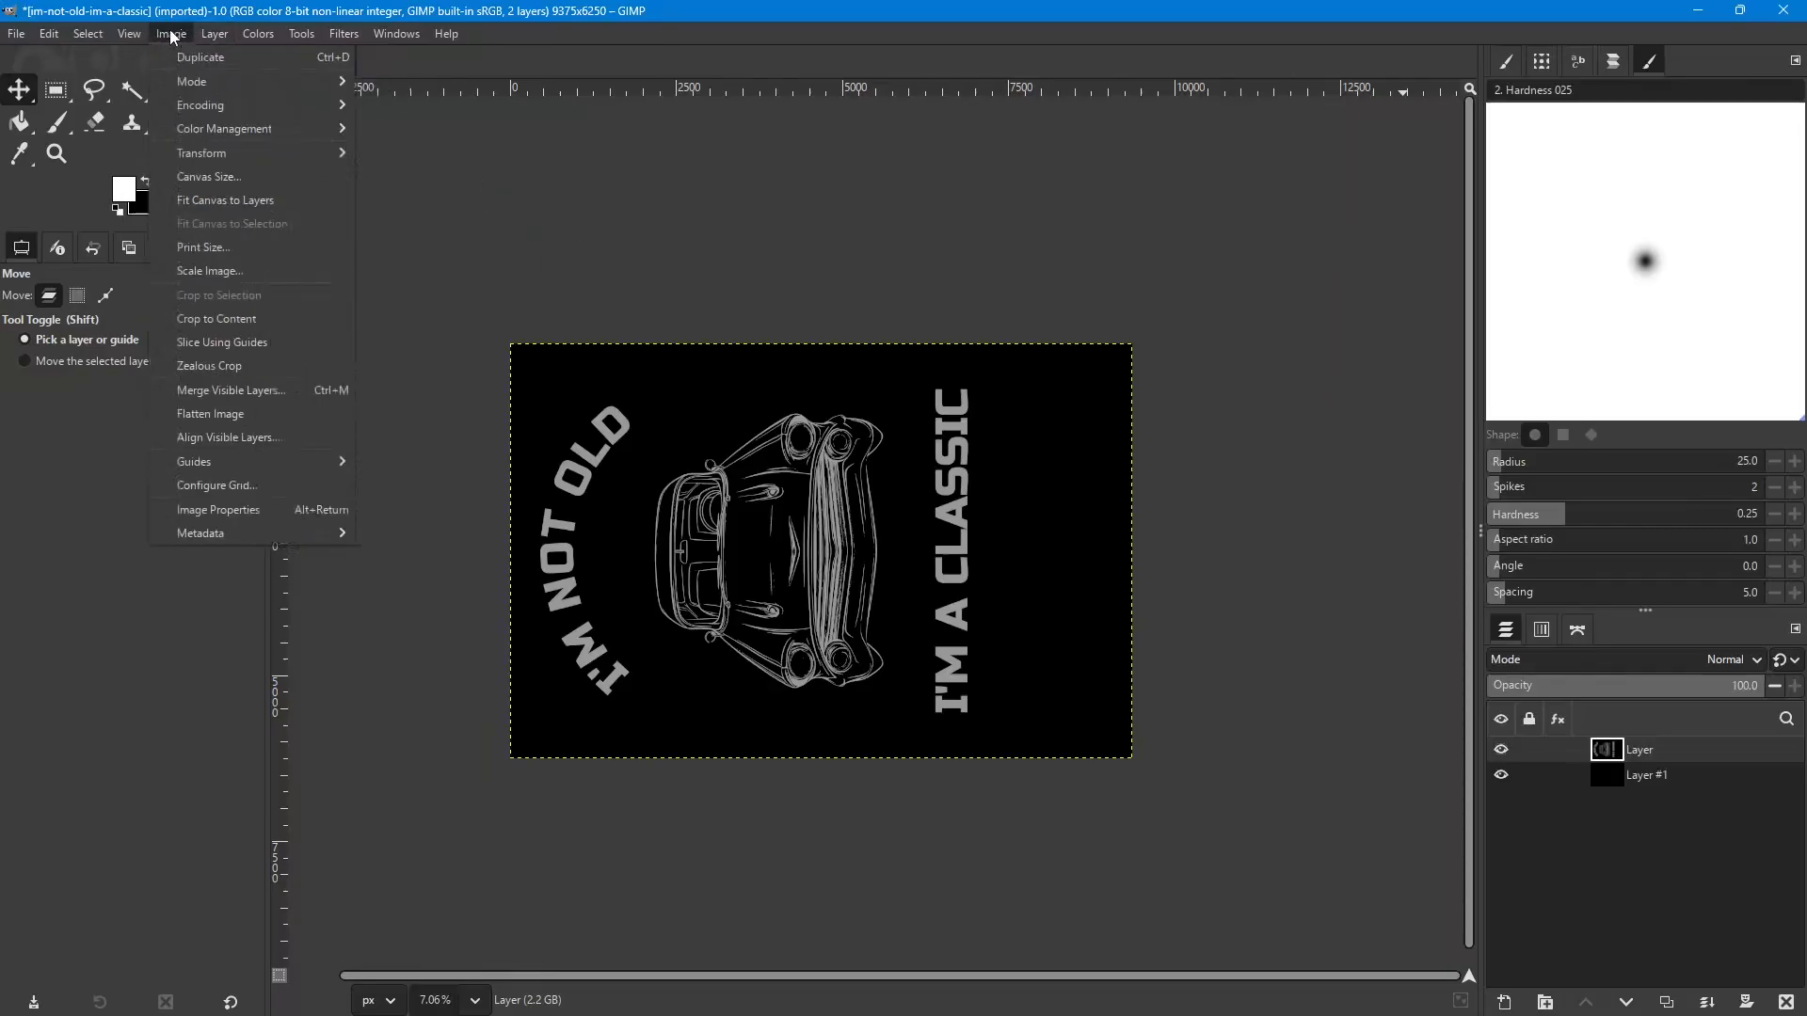
pyautogui.moveTo(224, 34)
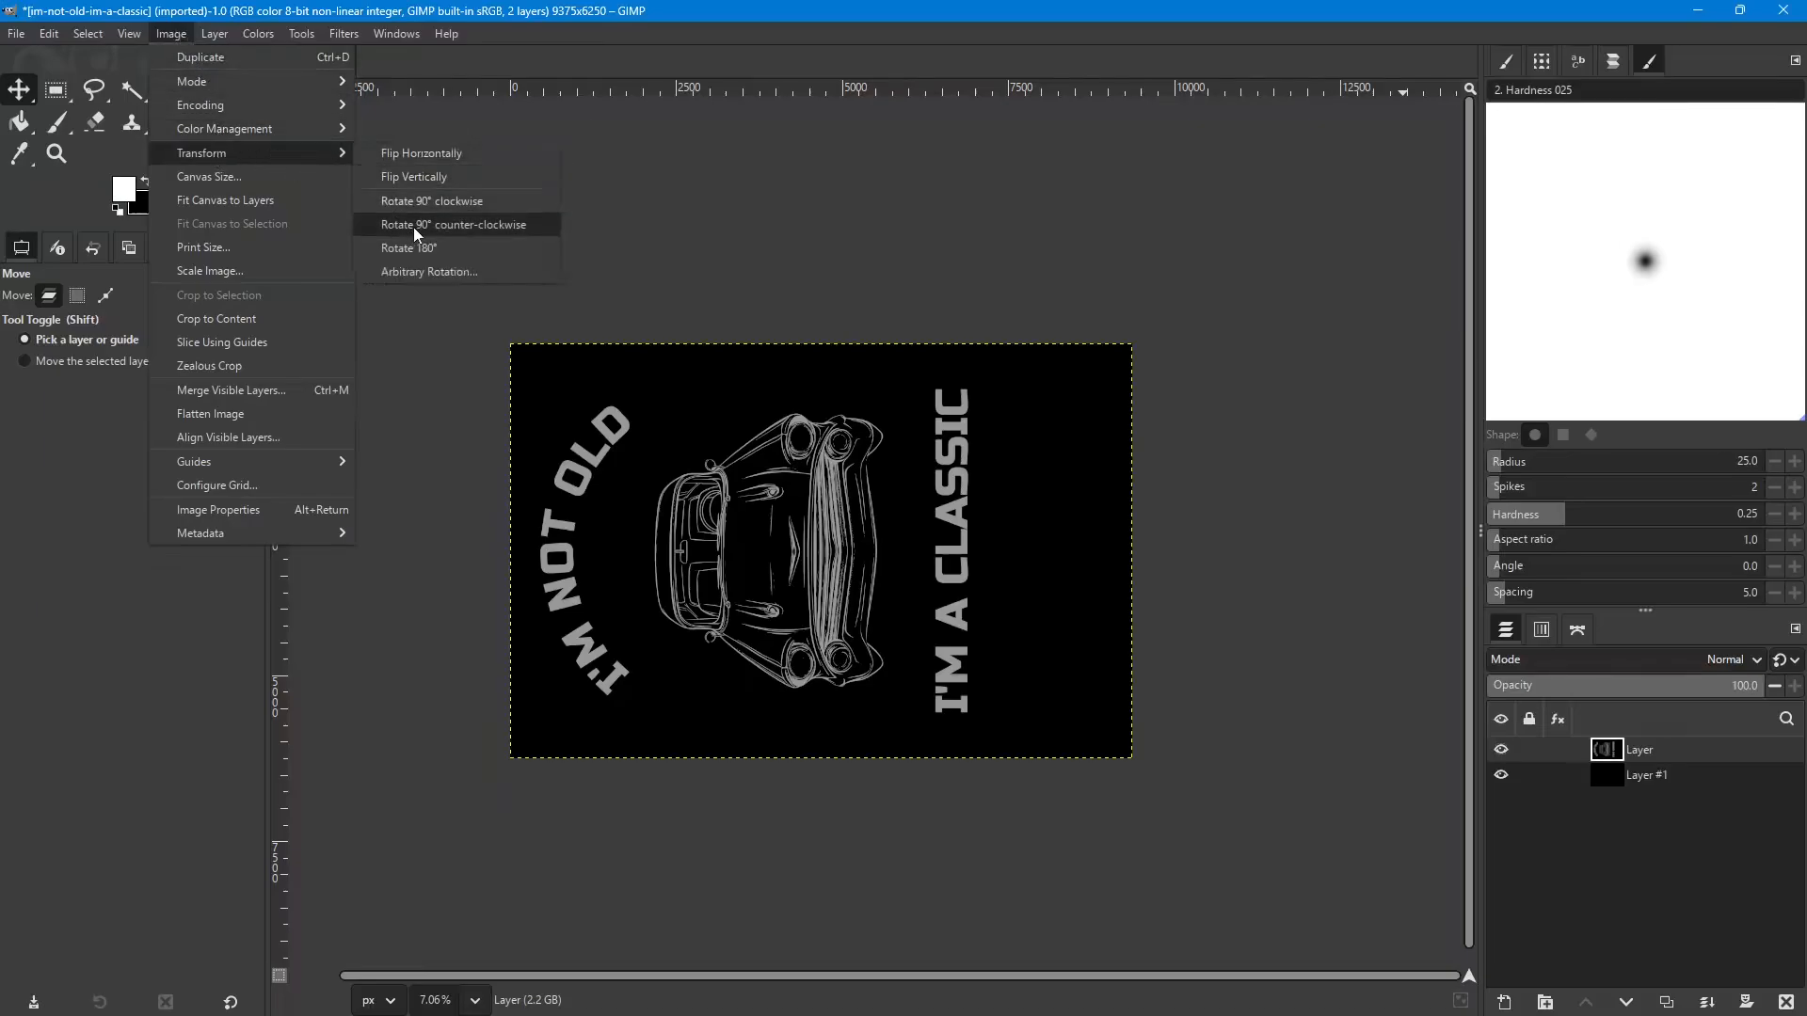
pyautogui.click(414, 225)
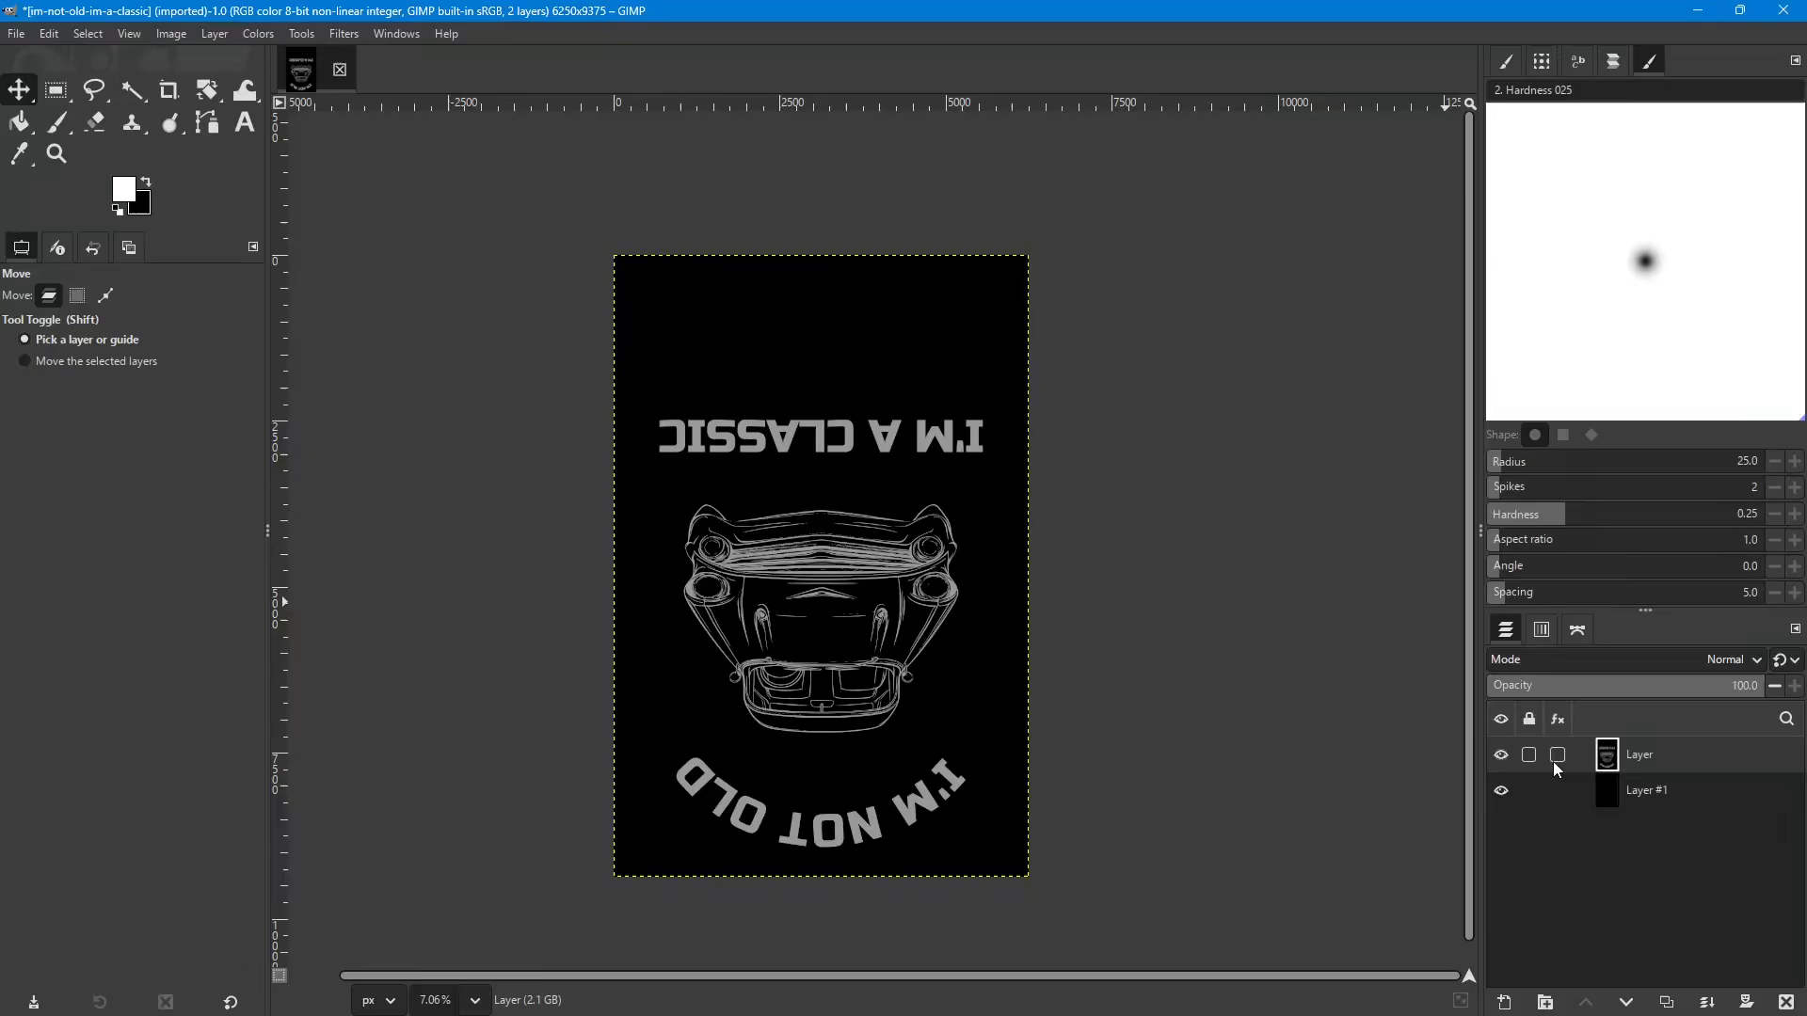
pyautogui.click(1501, 754)
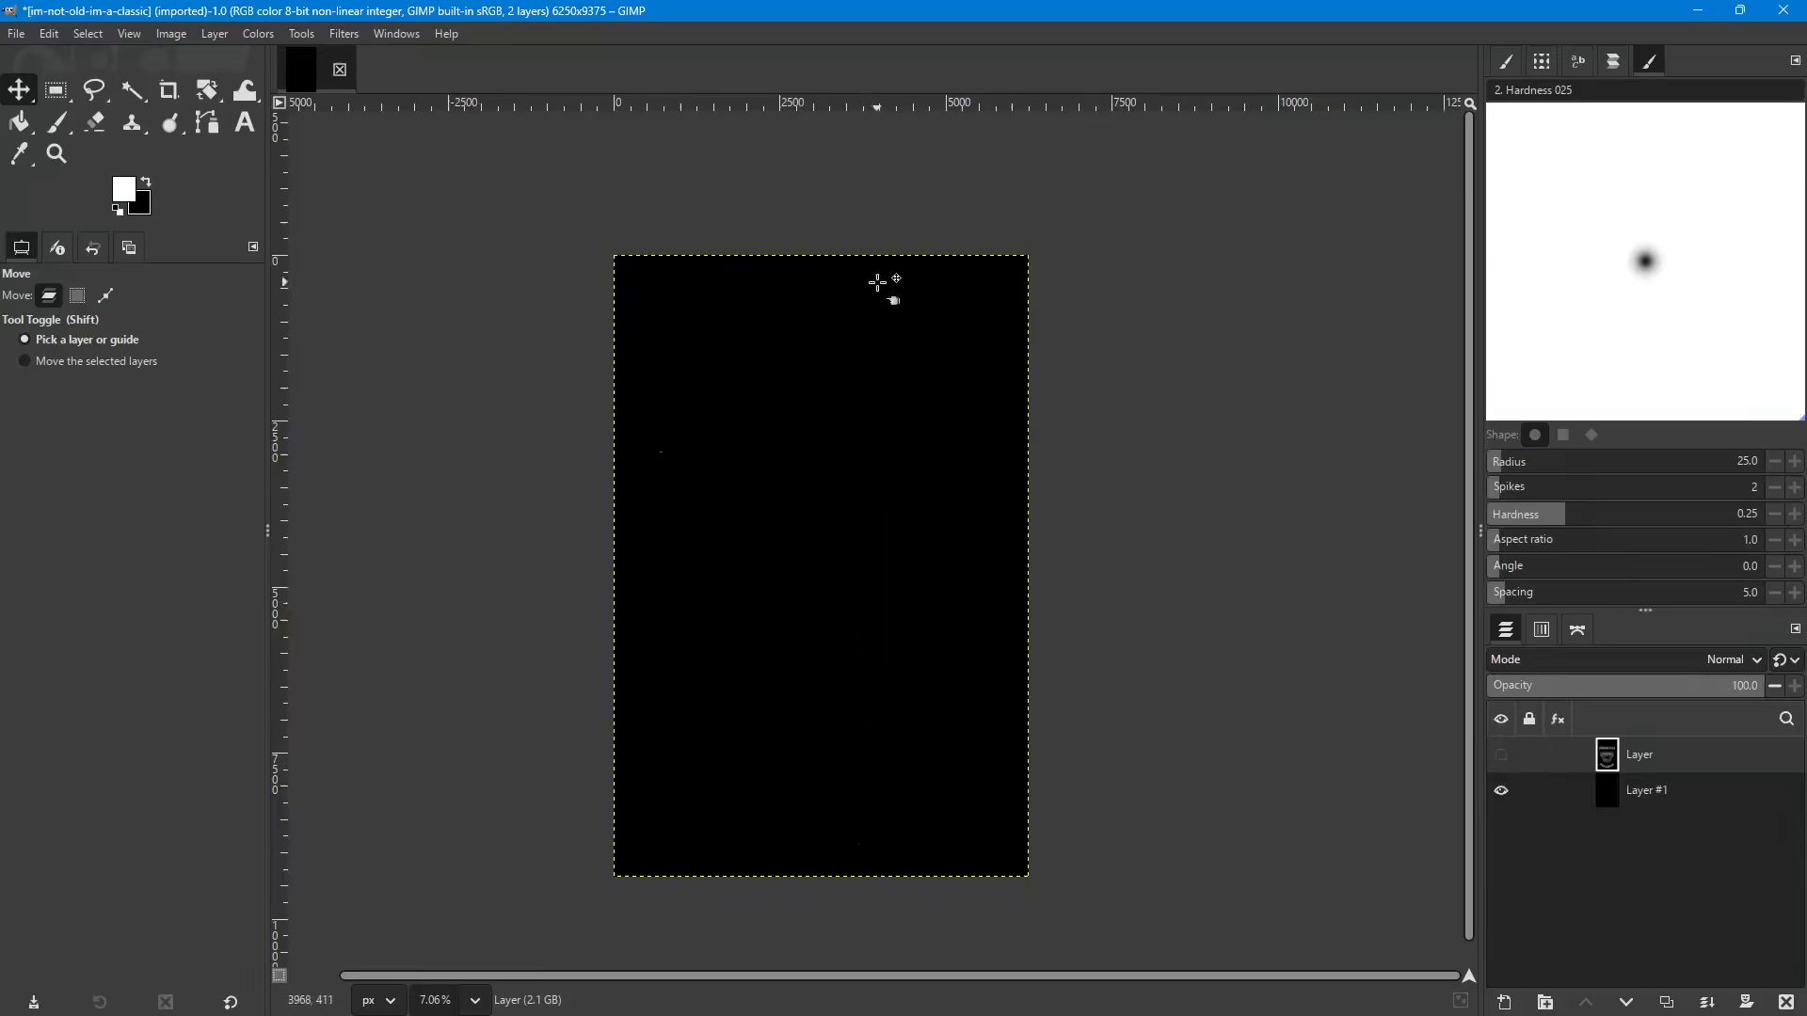
pyautogui.click(1502, 754)
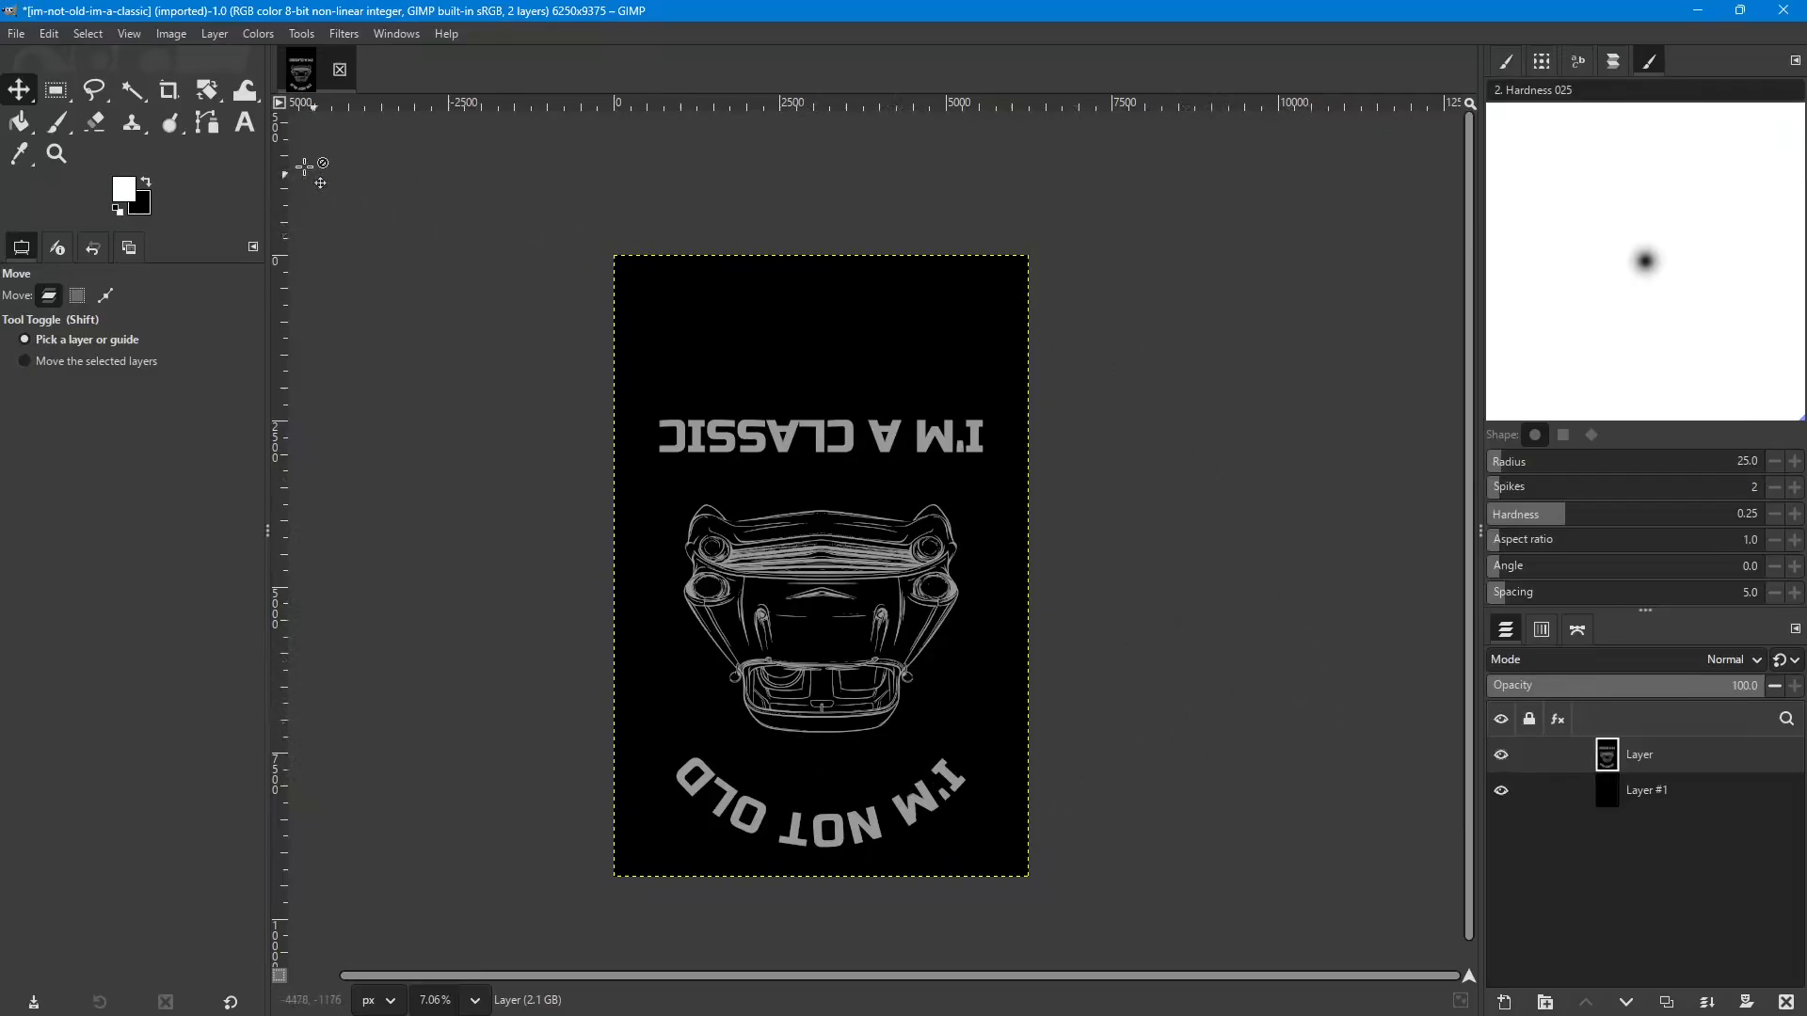
# Rotate the whole image 180° and toggle the artwork layer's visibility off and on to check the background.
pyautogui.click(171, 35)
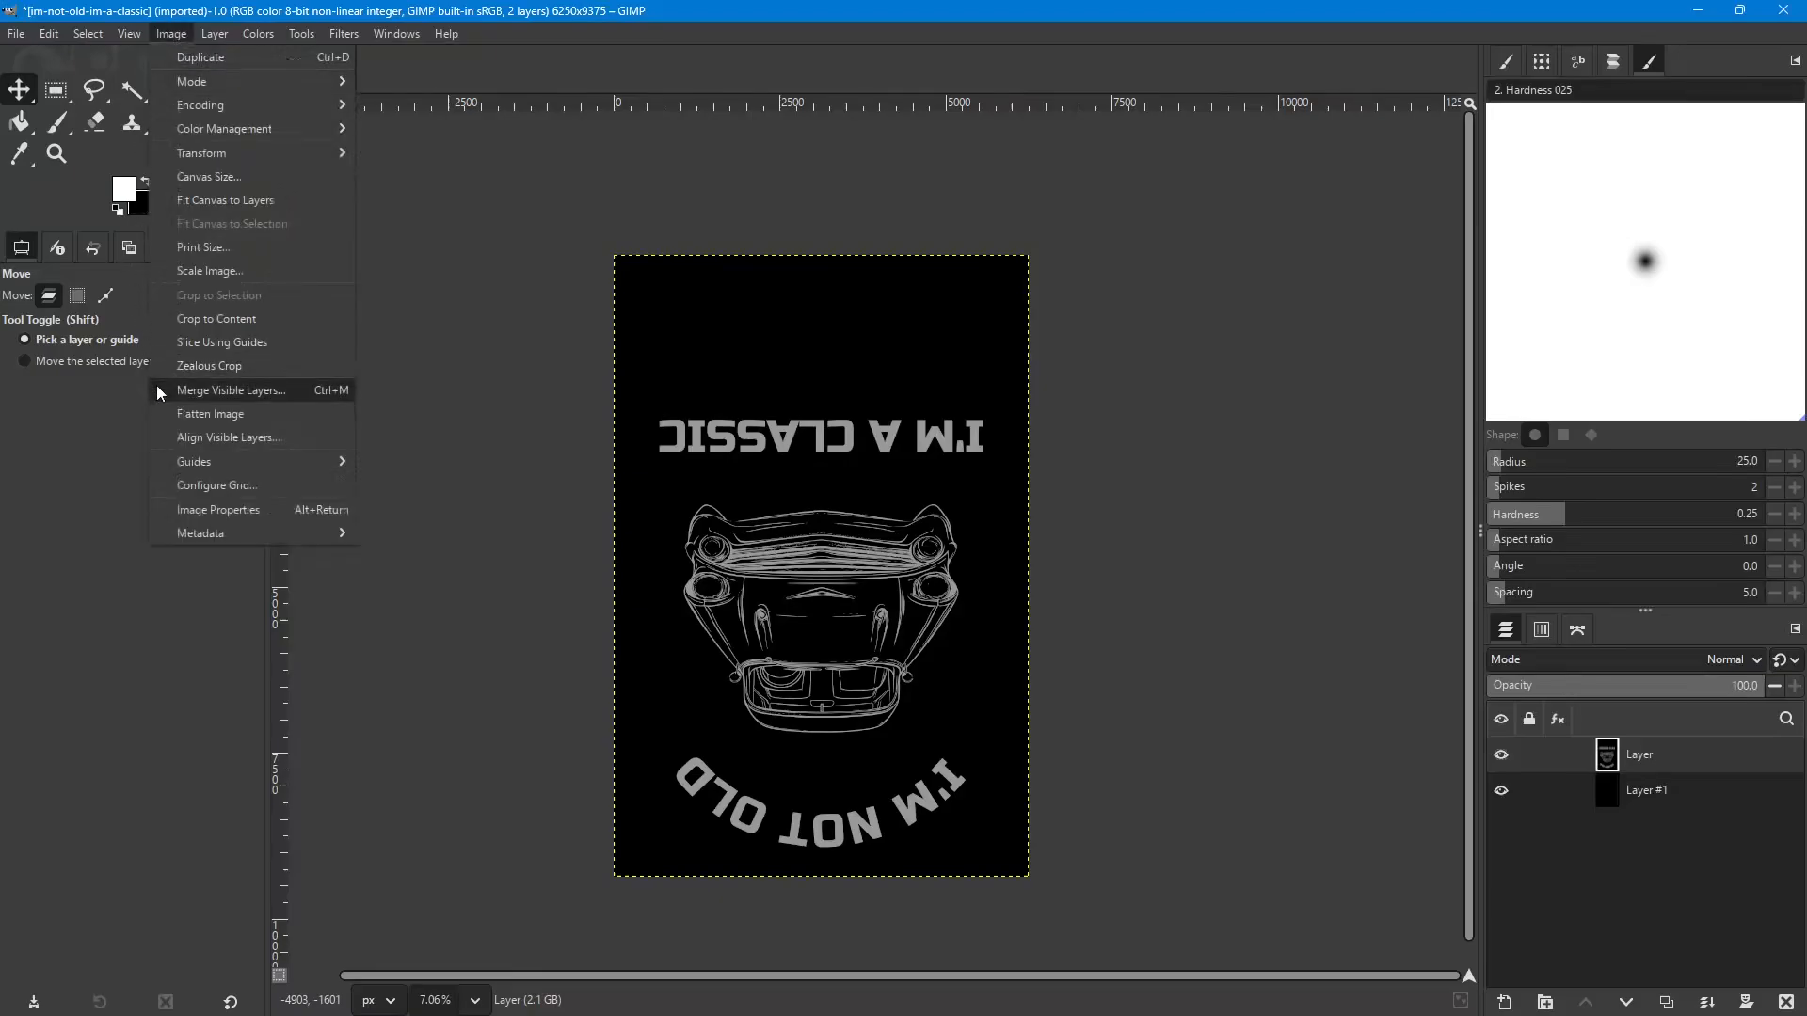
pyautogui.moveTo(201, 160)
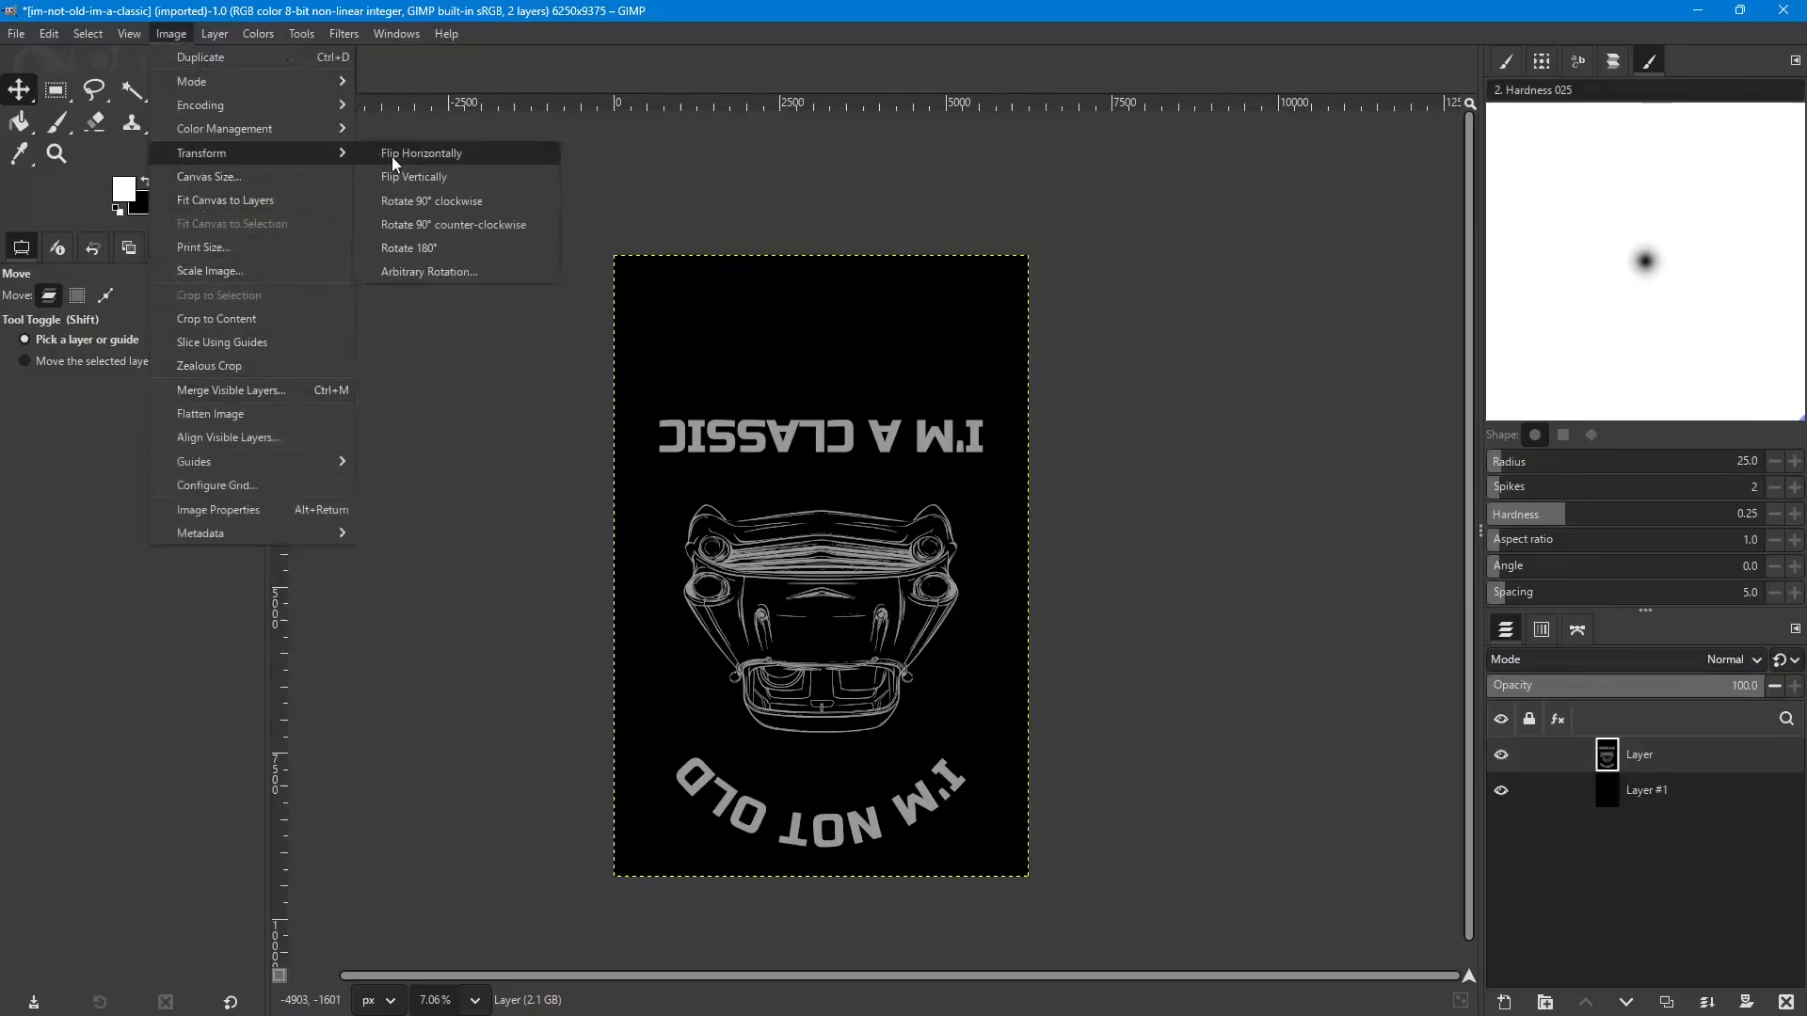
pyautogui.click(403, 247)
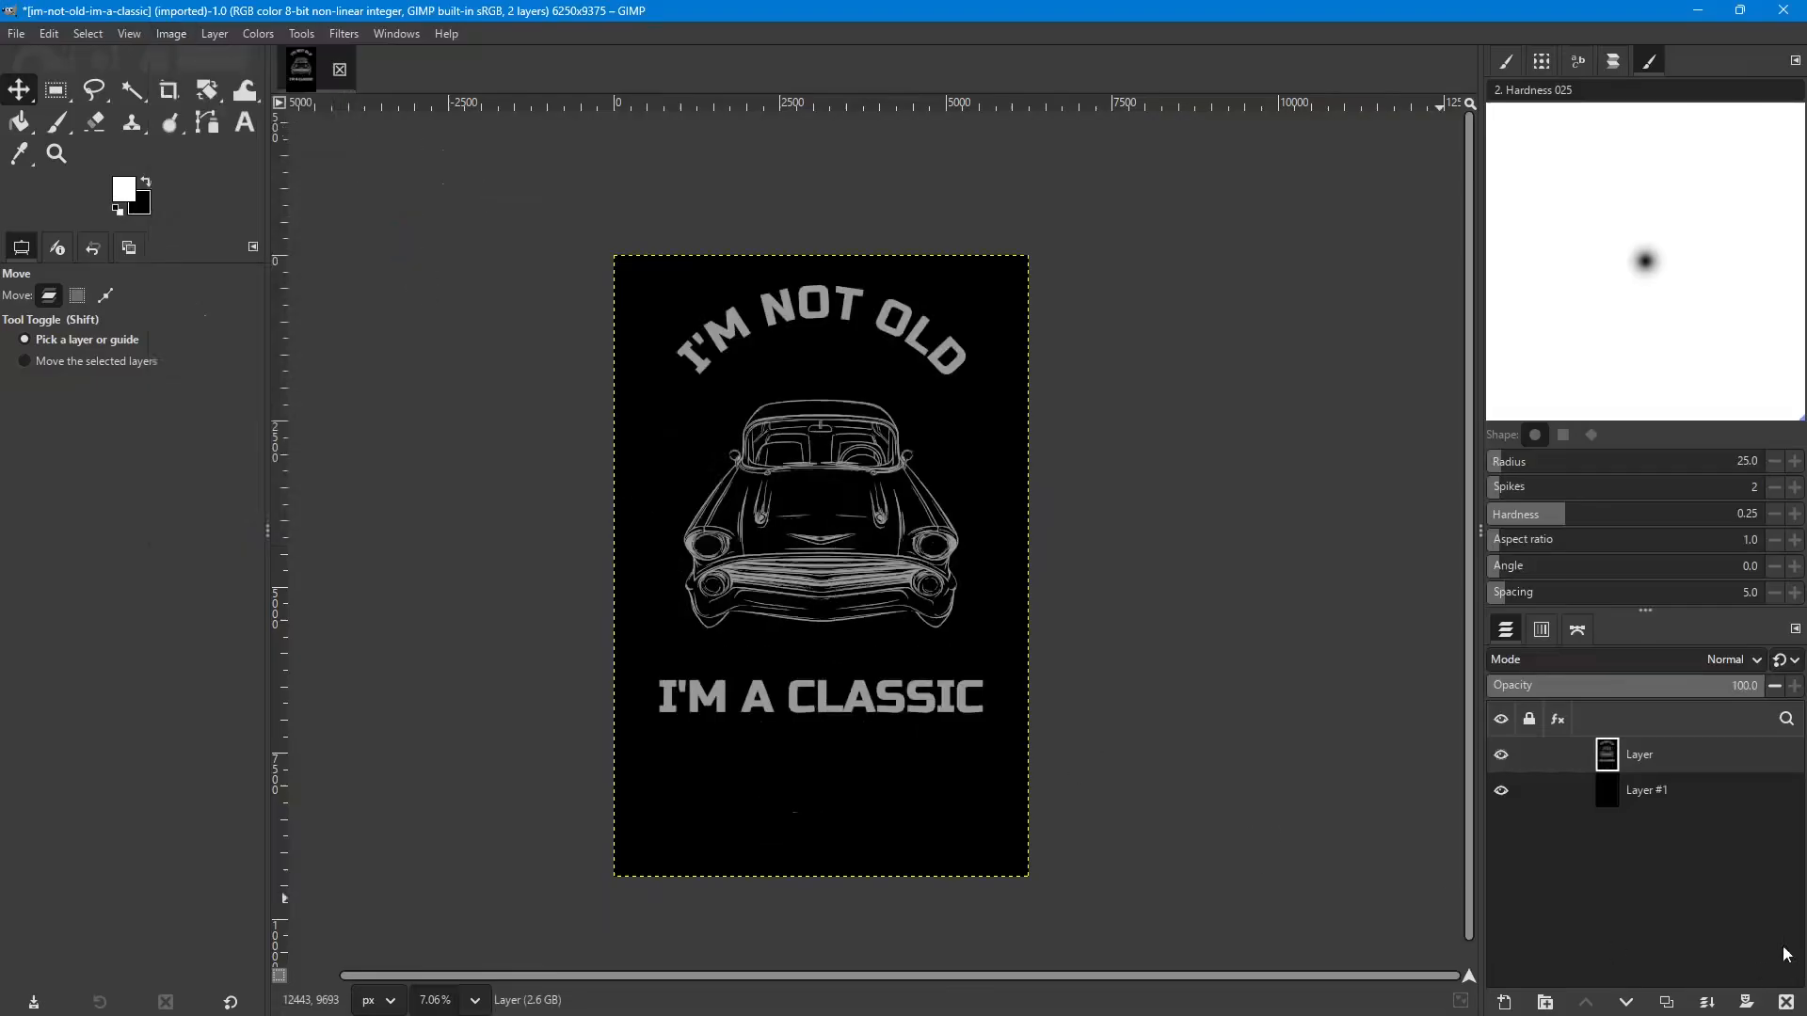
pyautogui.click(1502, 755)
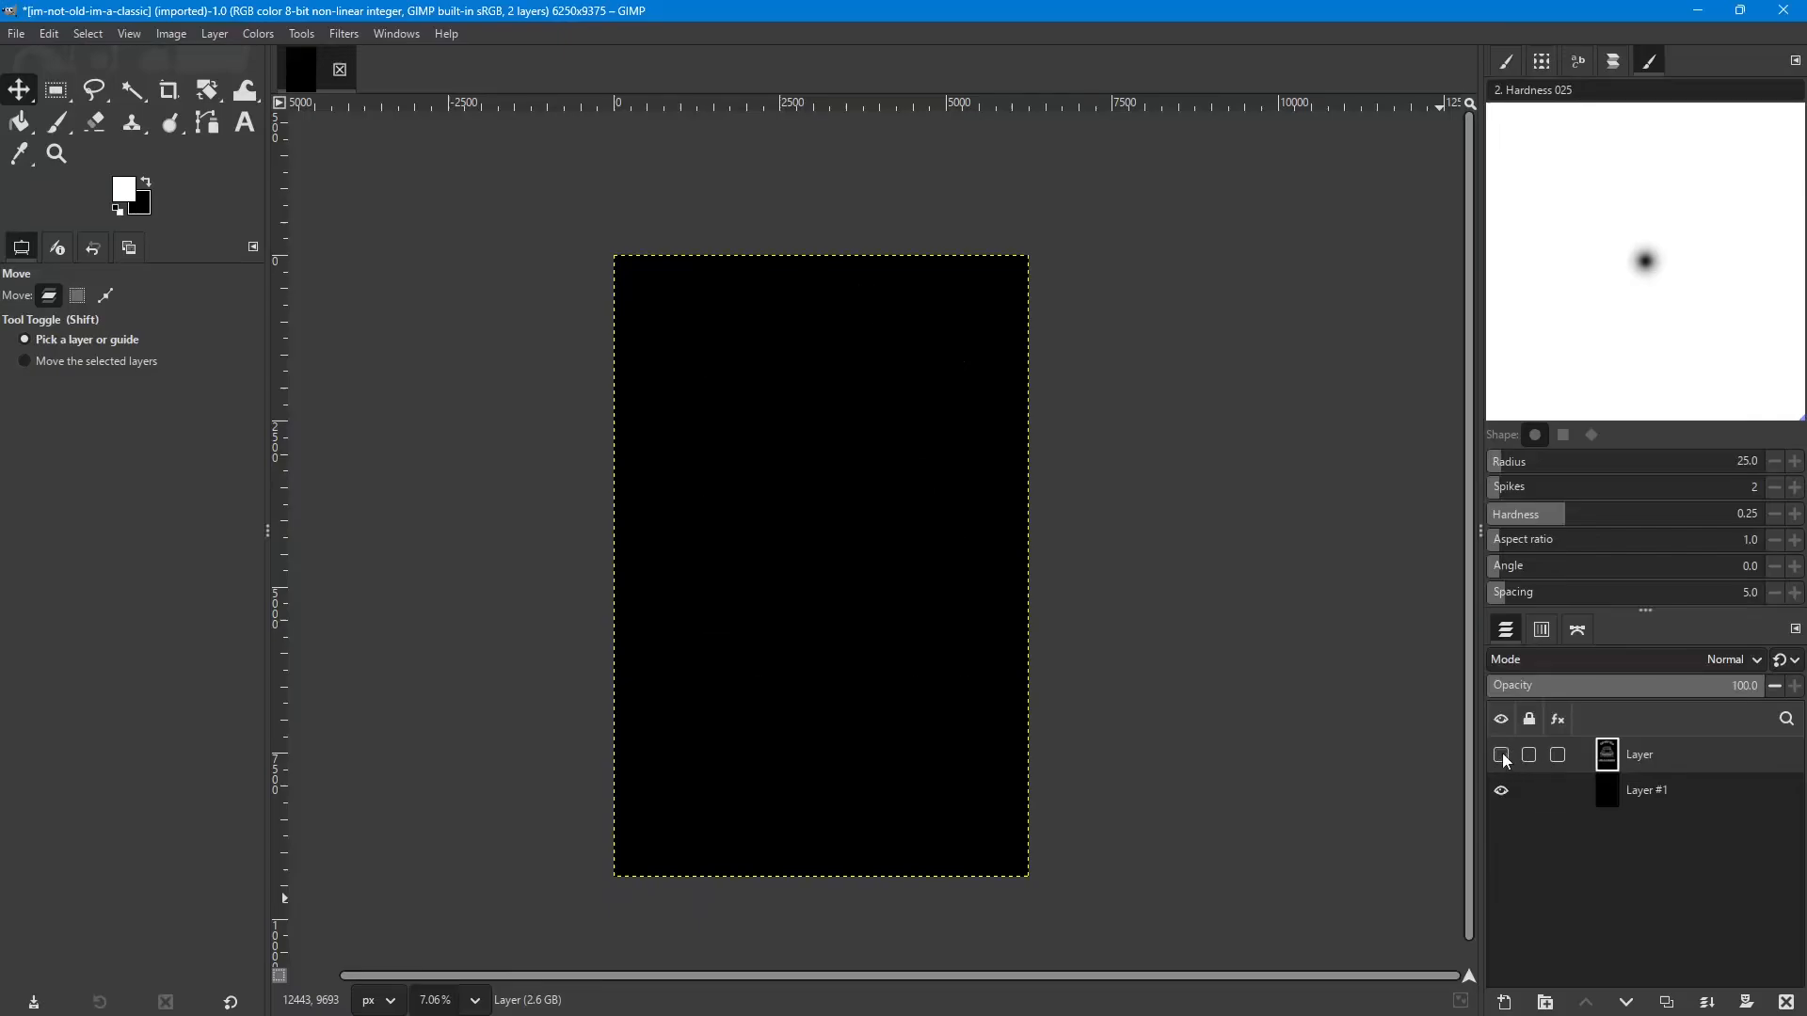
pyautogui.click(1502, 755)
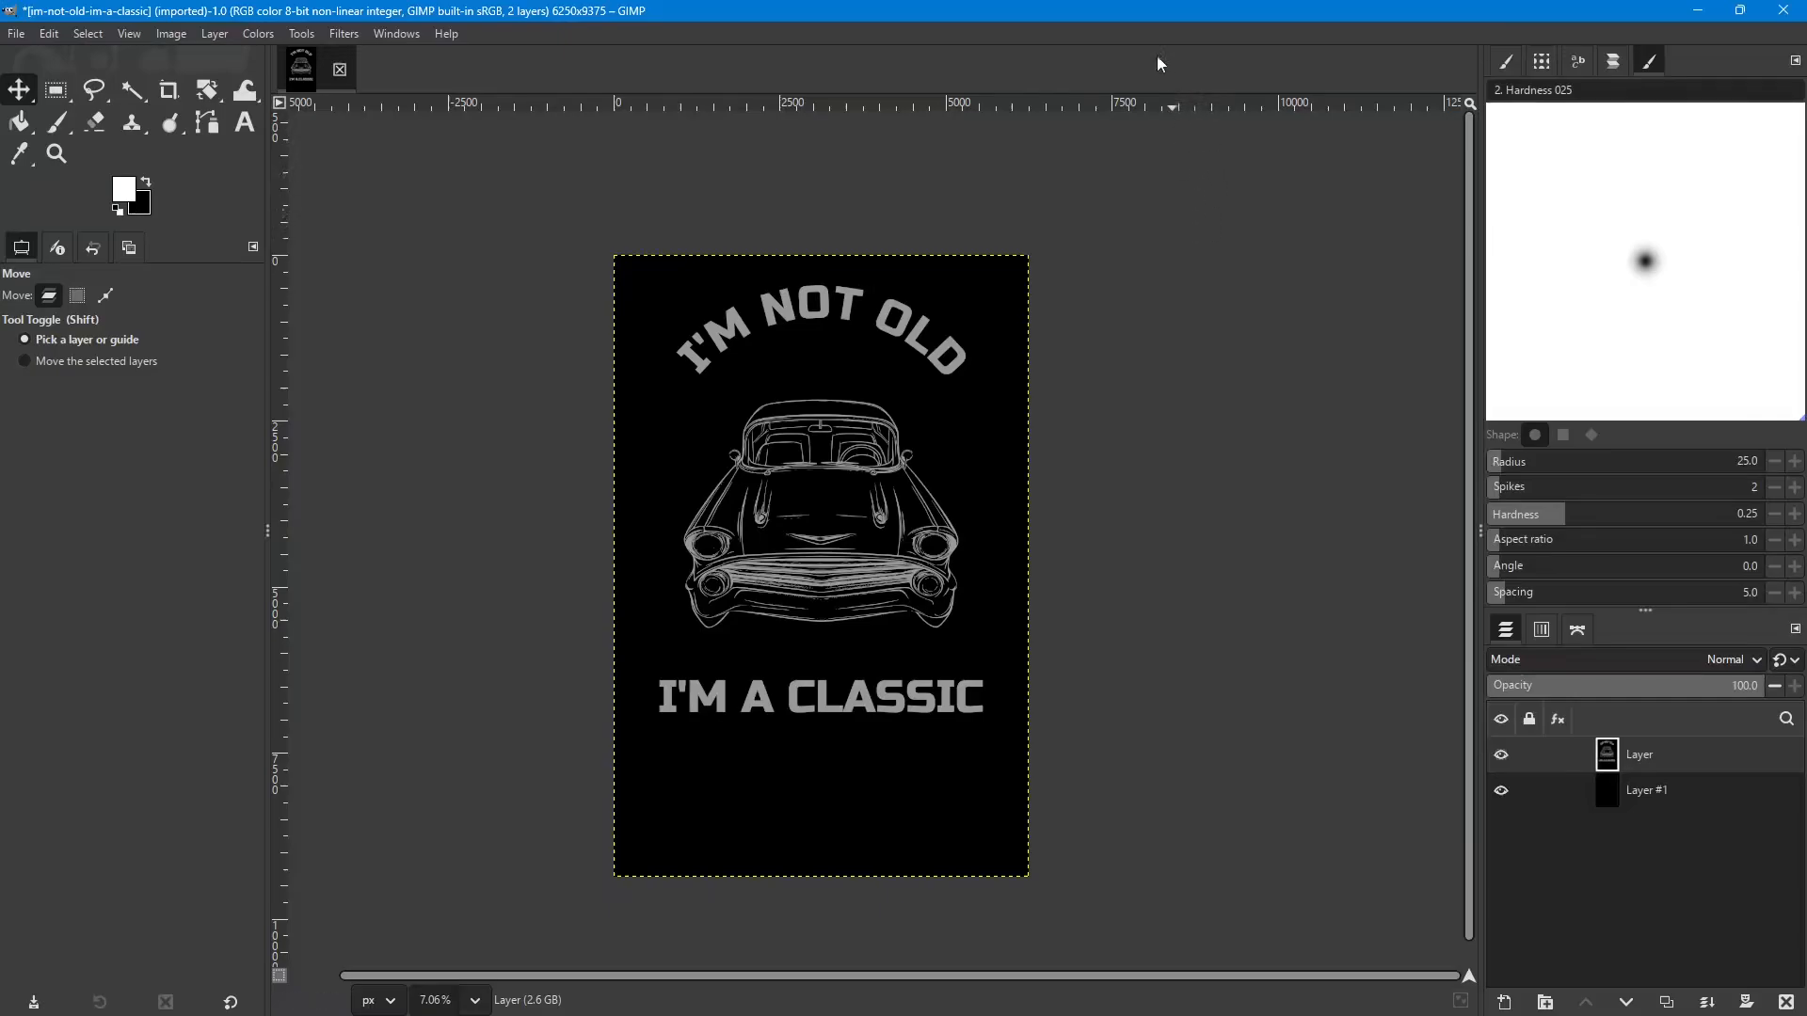
# Start an arbitrary rotation of the whole image and bring up its angle and center settings.
pyautogui.click(170, 38)
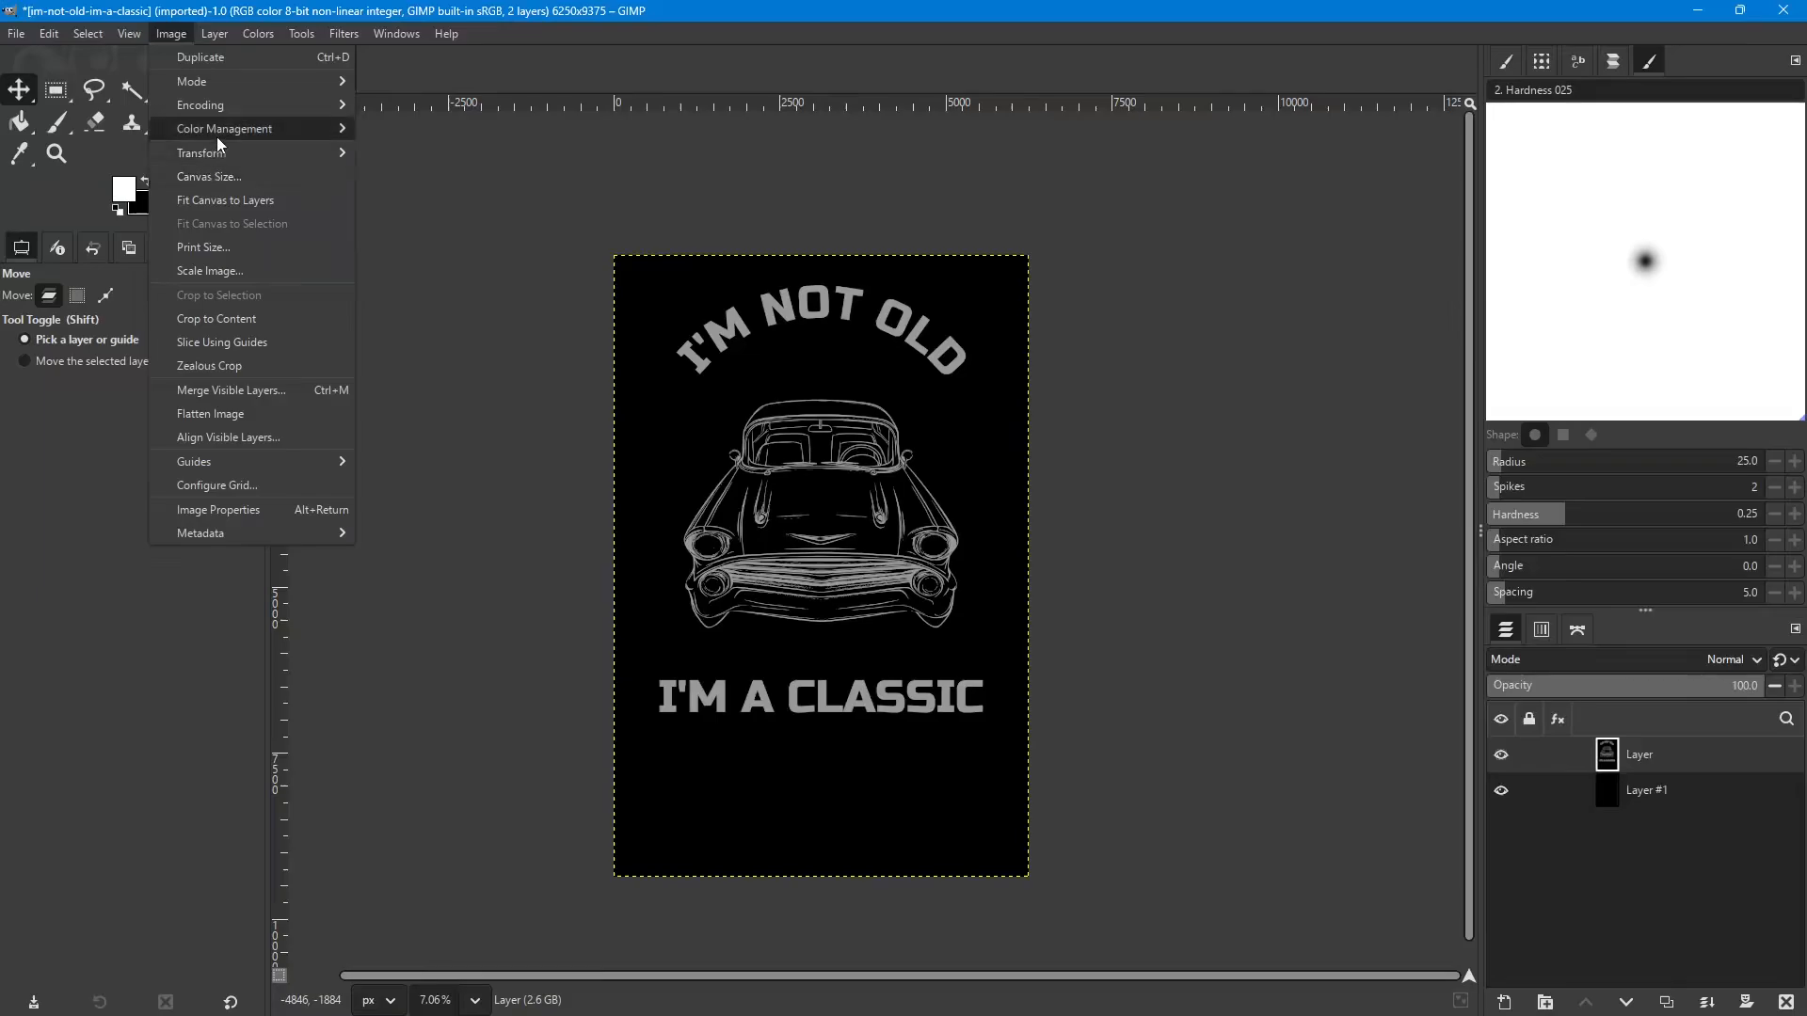
pyautogui.moveTo(215, 160)
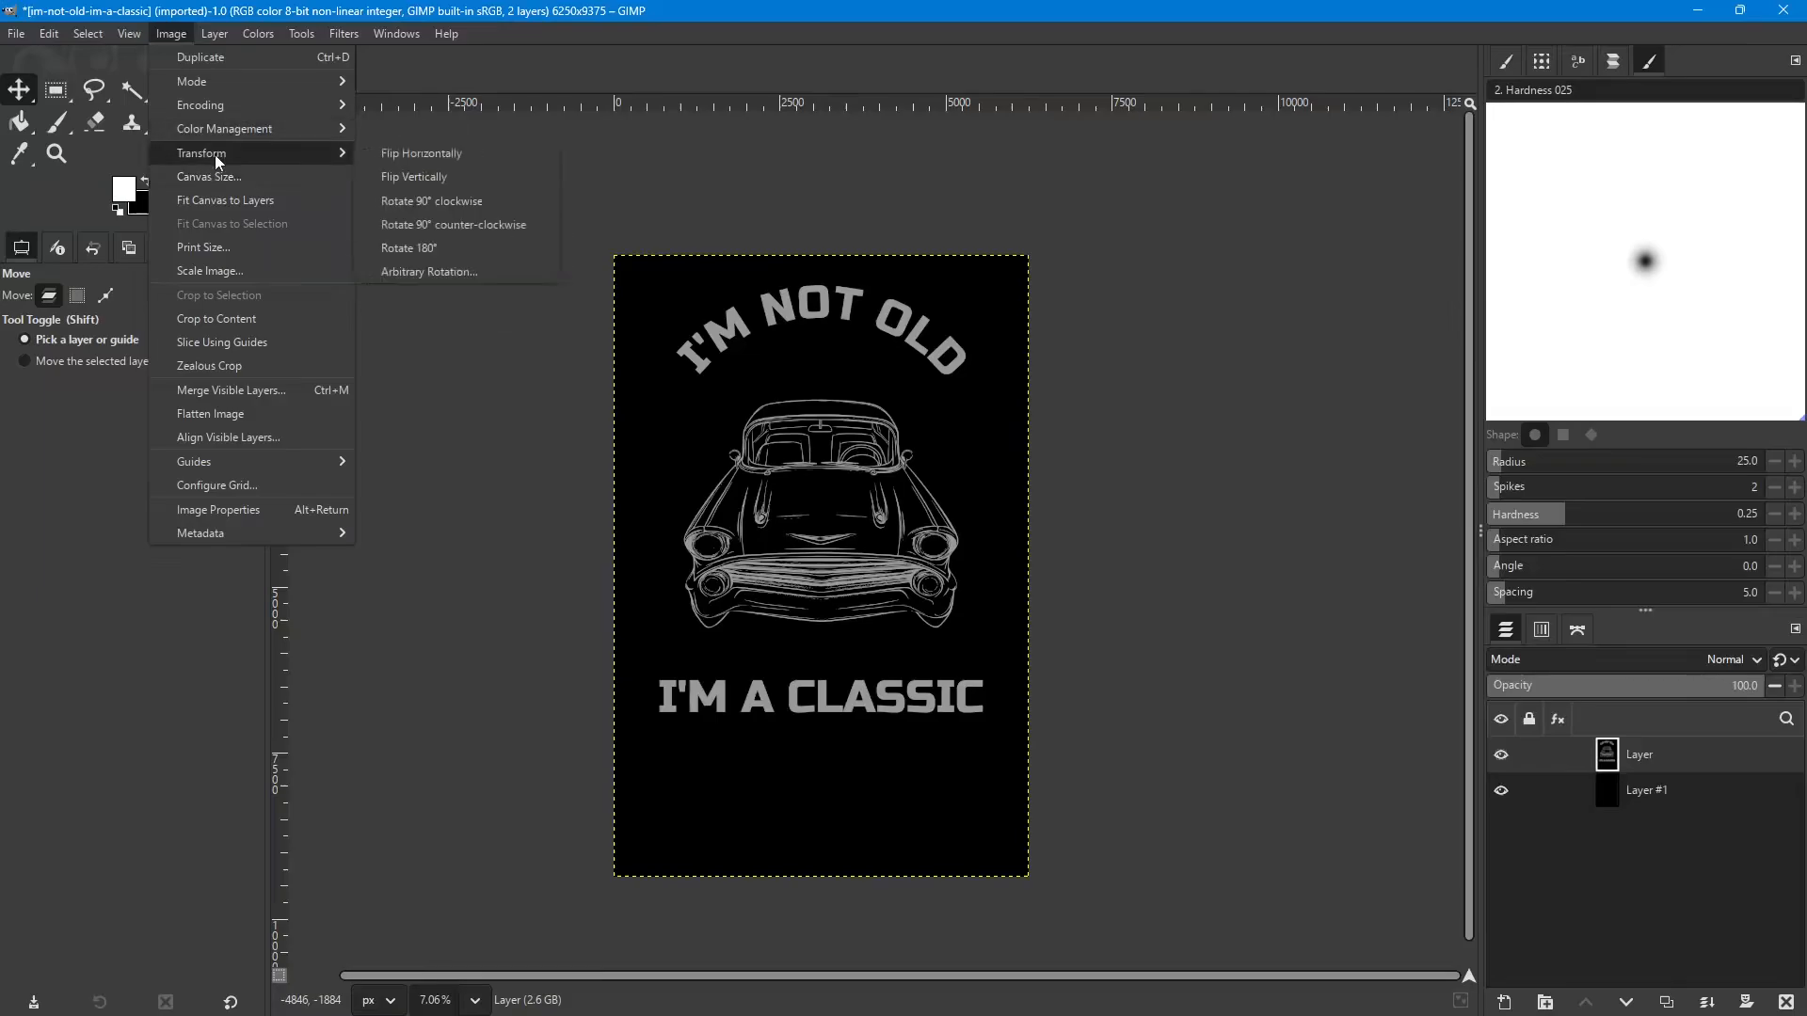
pyautogui.click(427, 271)
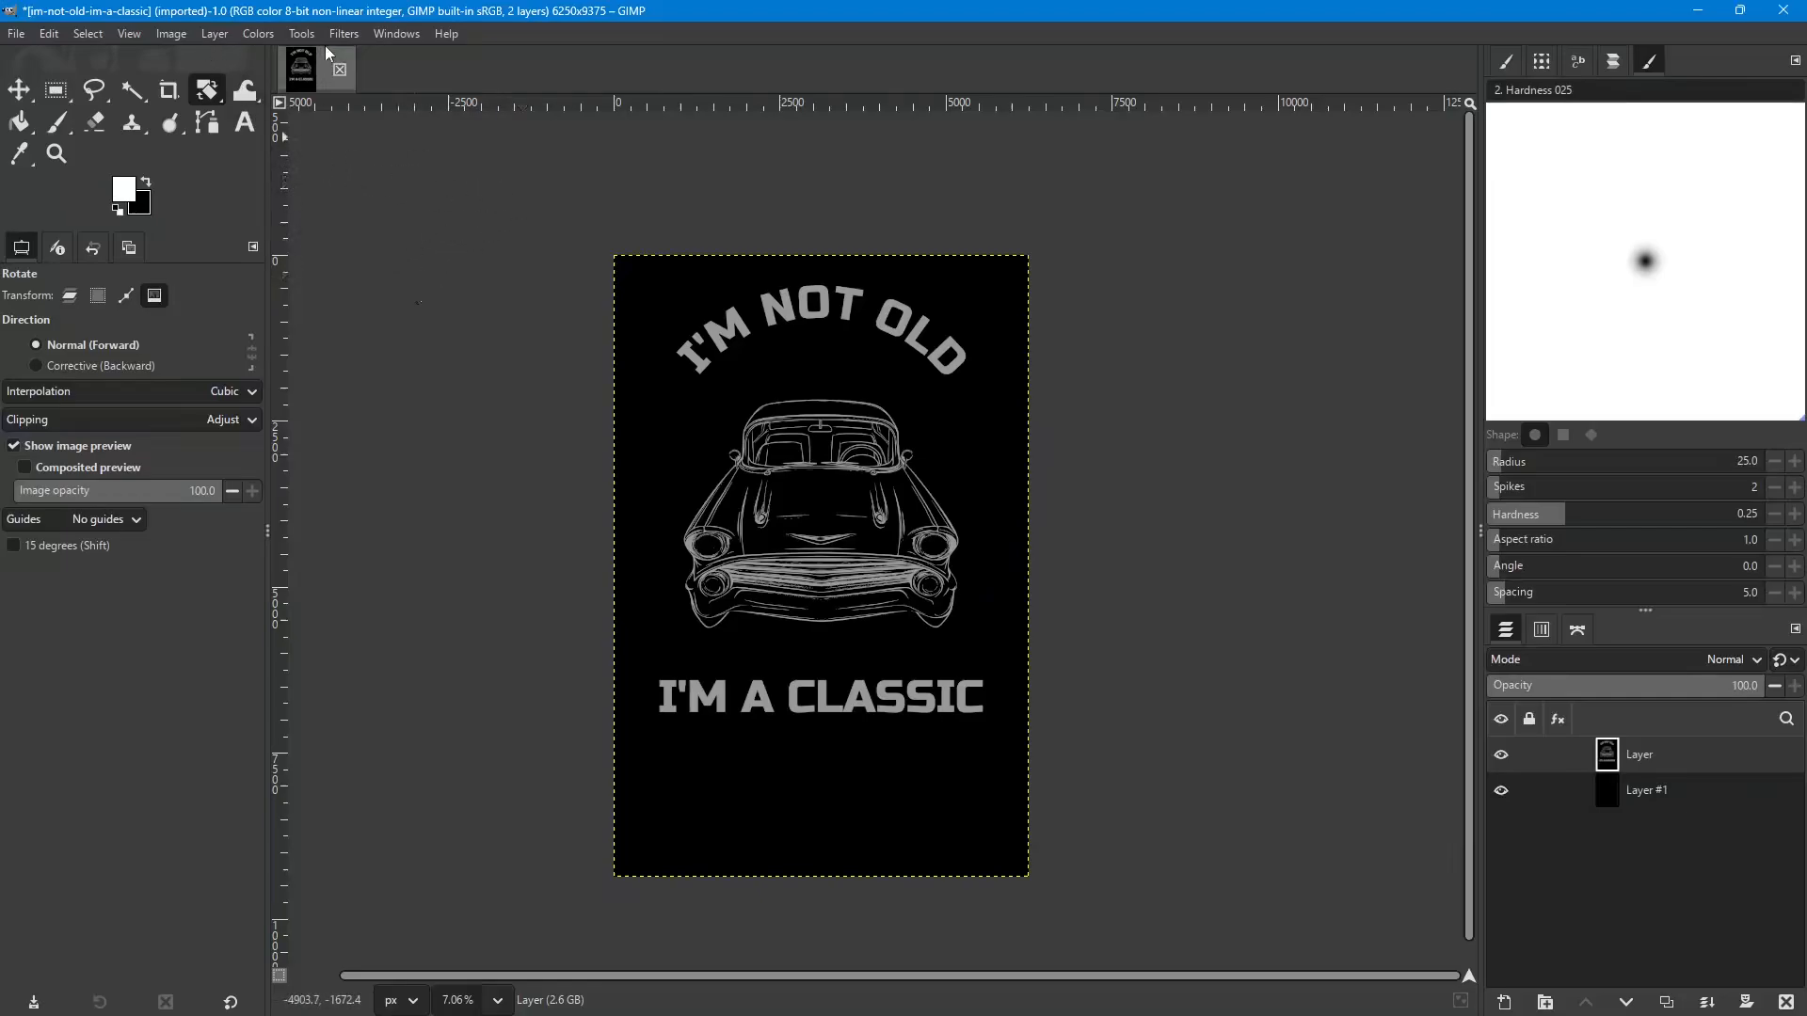
pyautogui.click(169, 37)
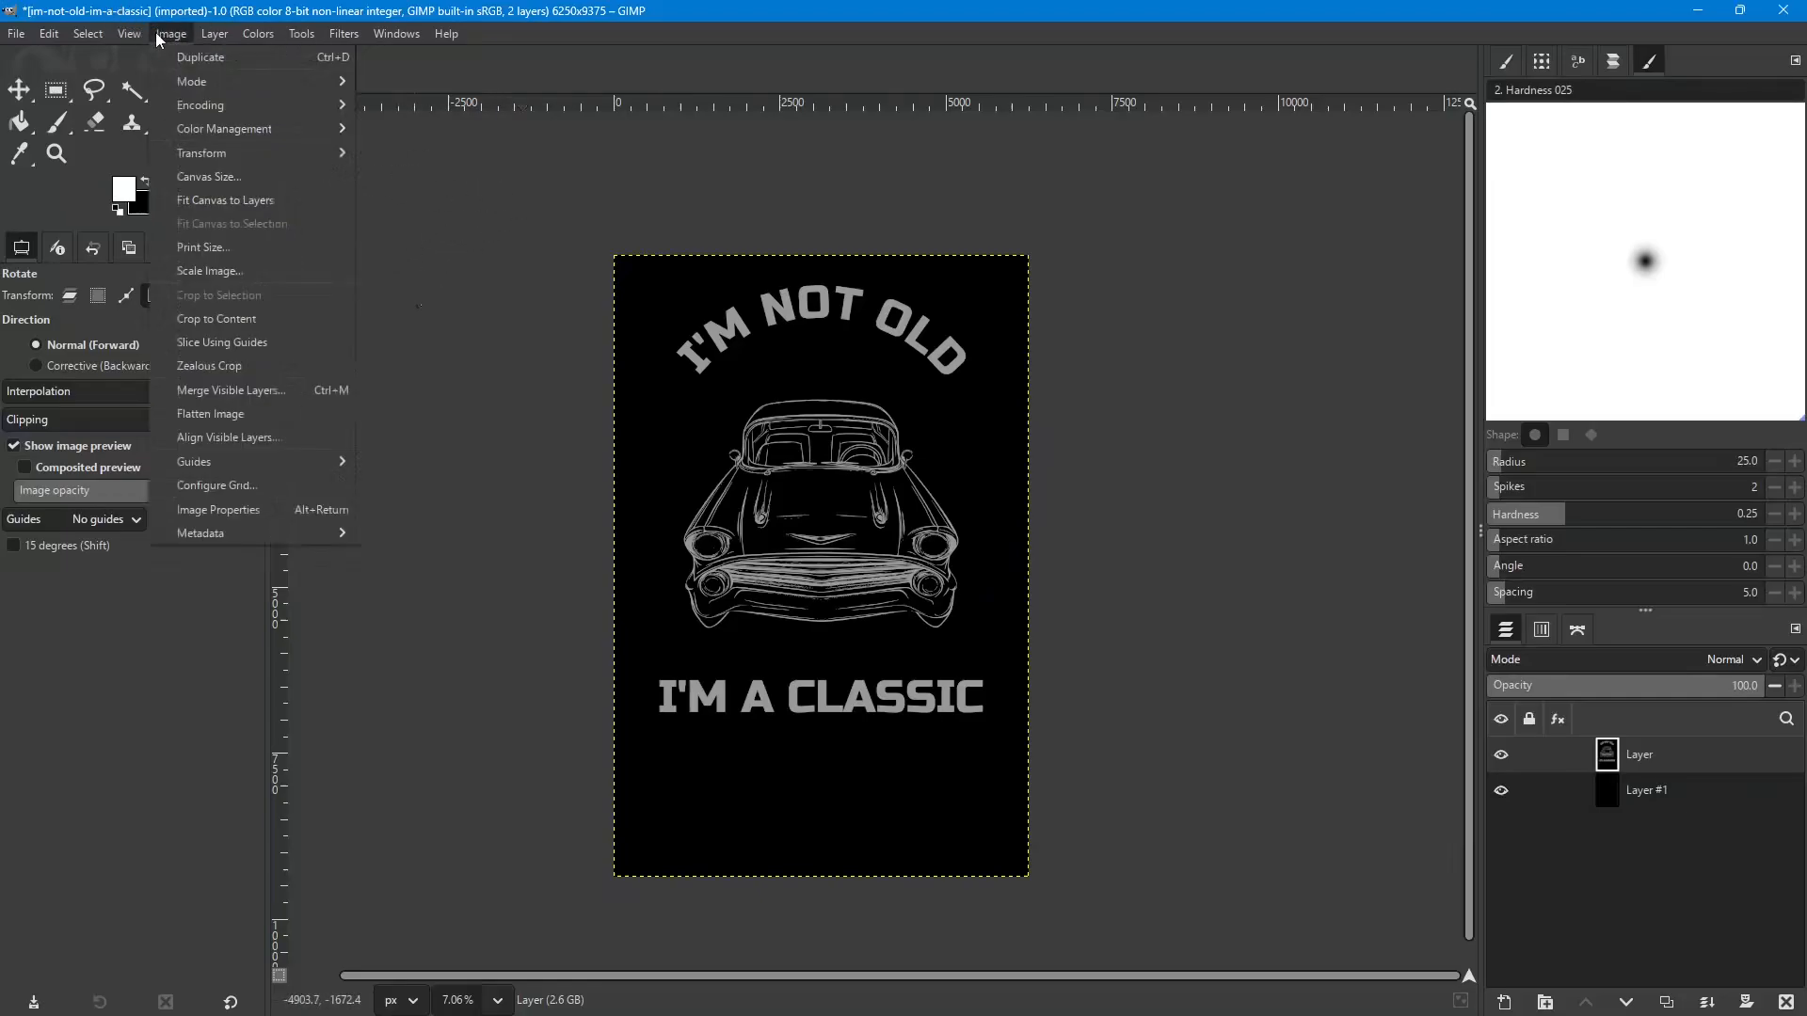
pyautogui.moveTo(313, 153)
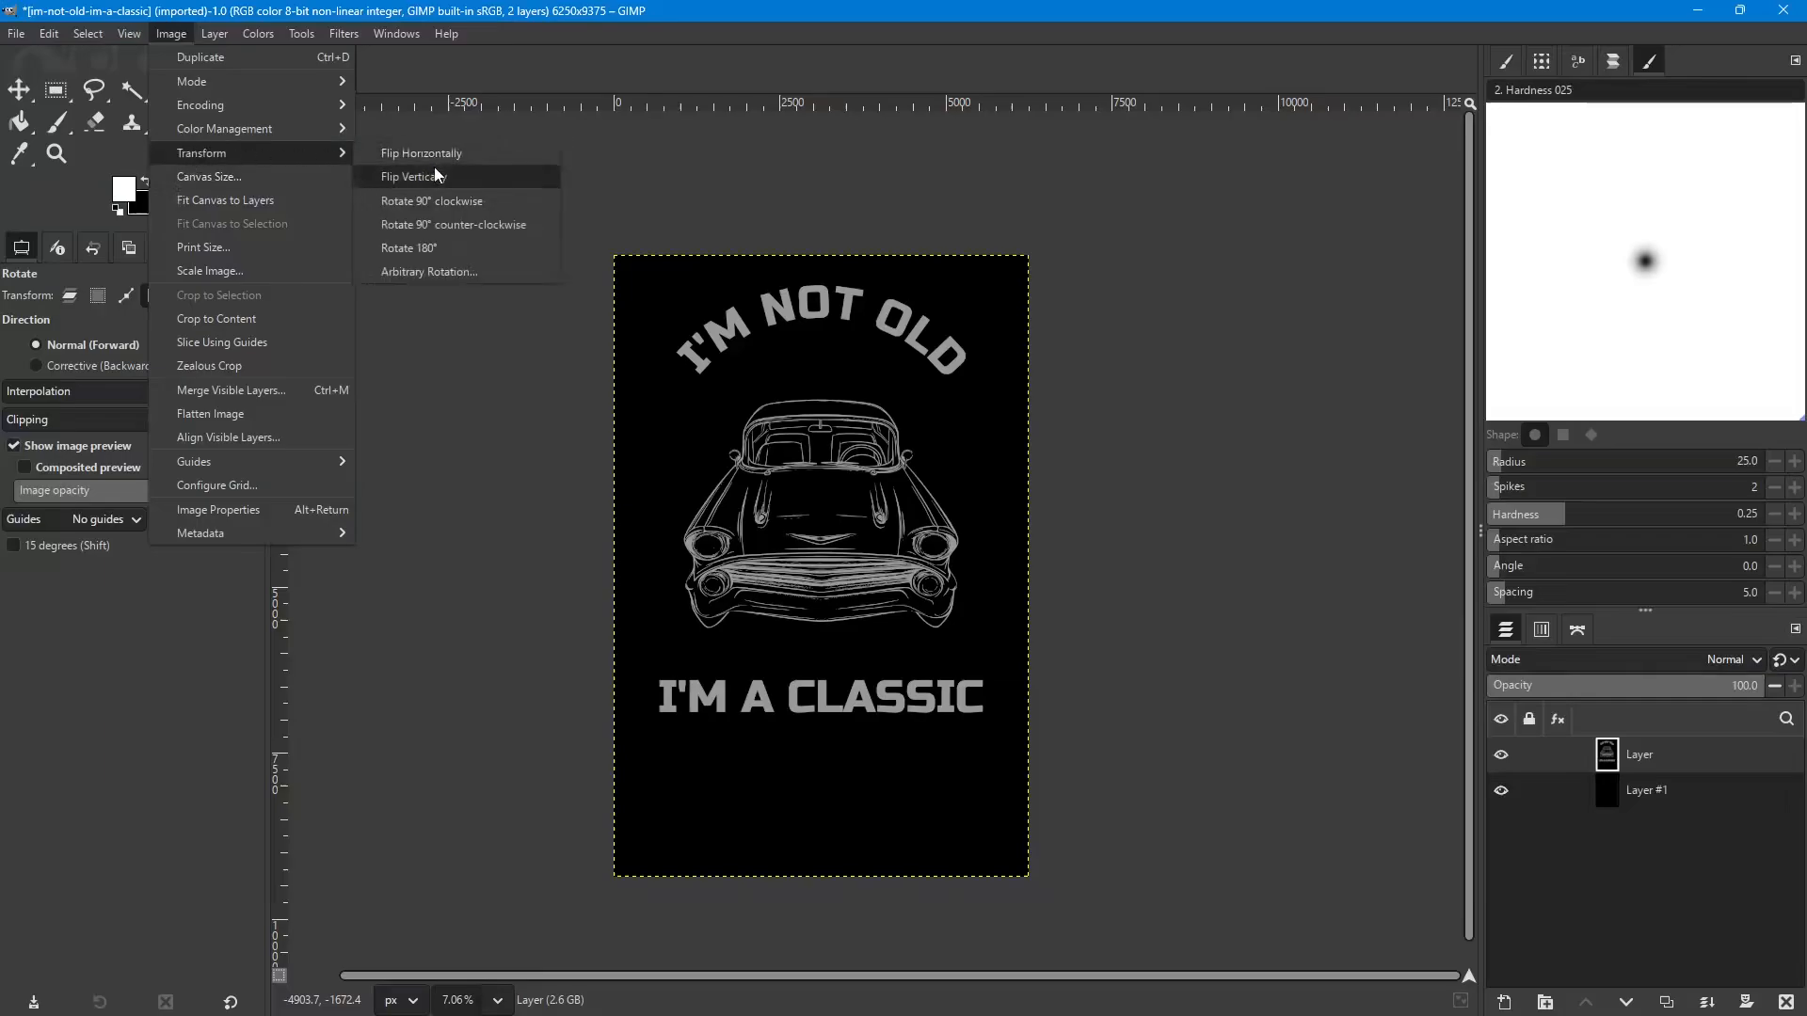
pyautogui.click(415, 271)
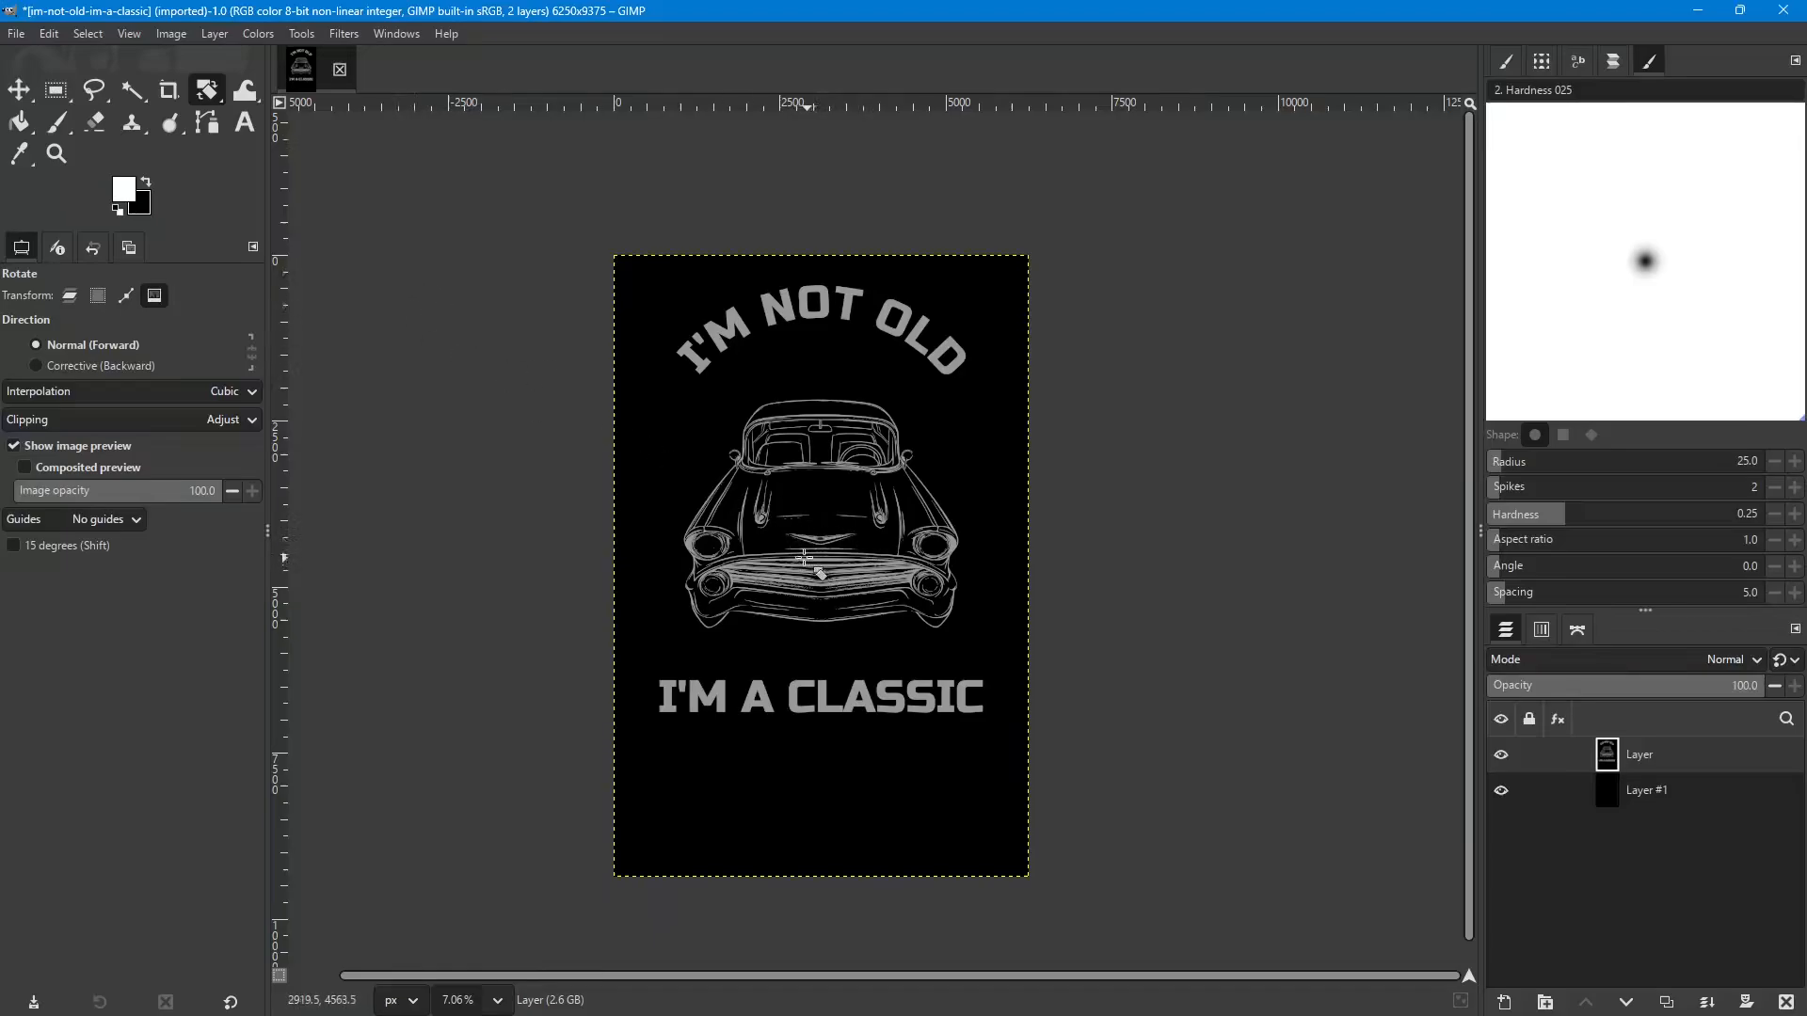
pyautogui.click(665, 295)
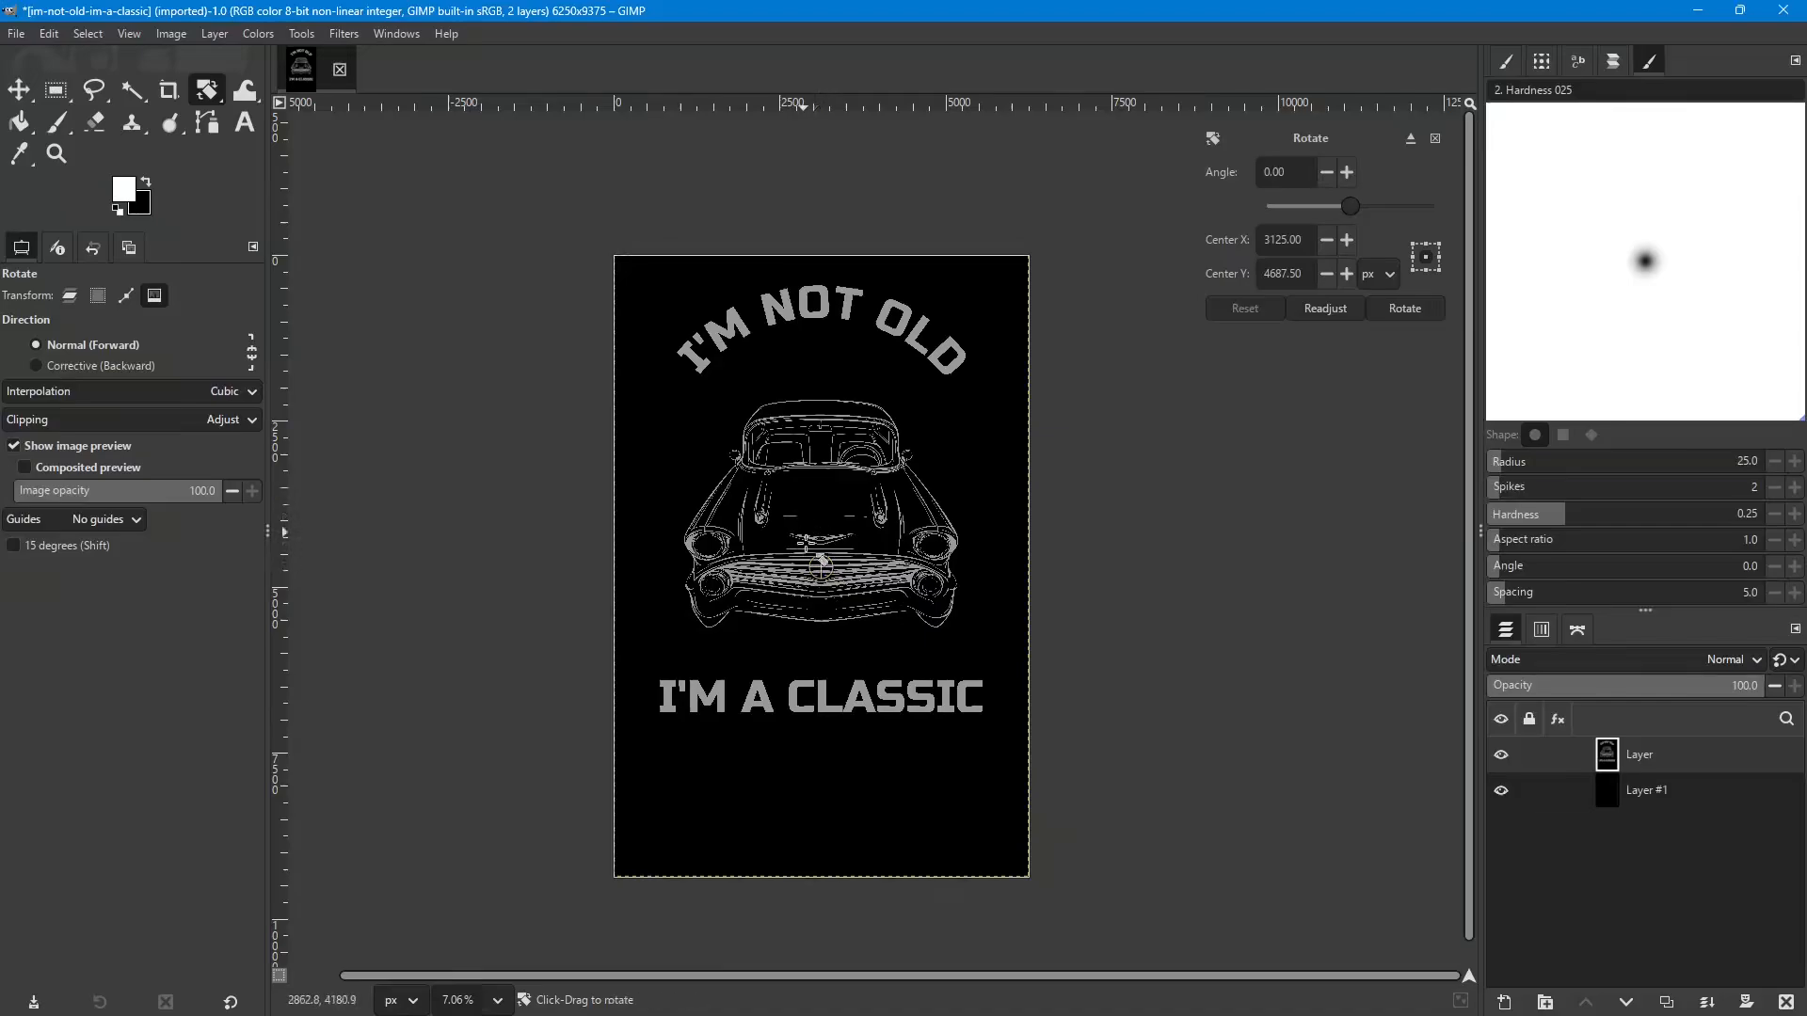
# Try rotating the image by 56° around a pivot moved onto the car's right-hand headlight, and reset the rotation settings.
pyautogui.moveTo(822, 566); pyautogui.dragTo(935, 545)
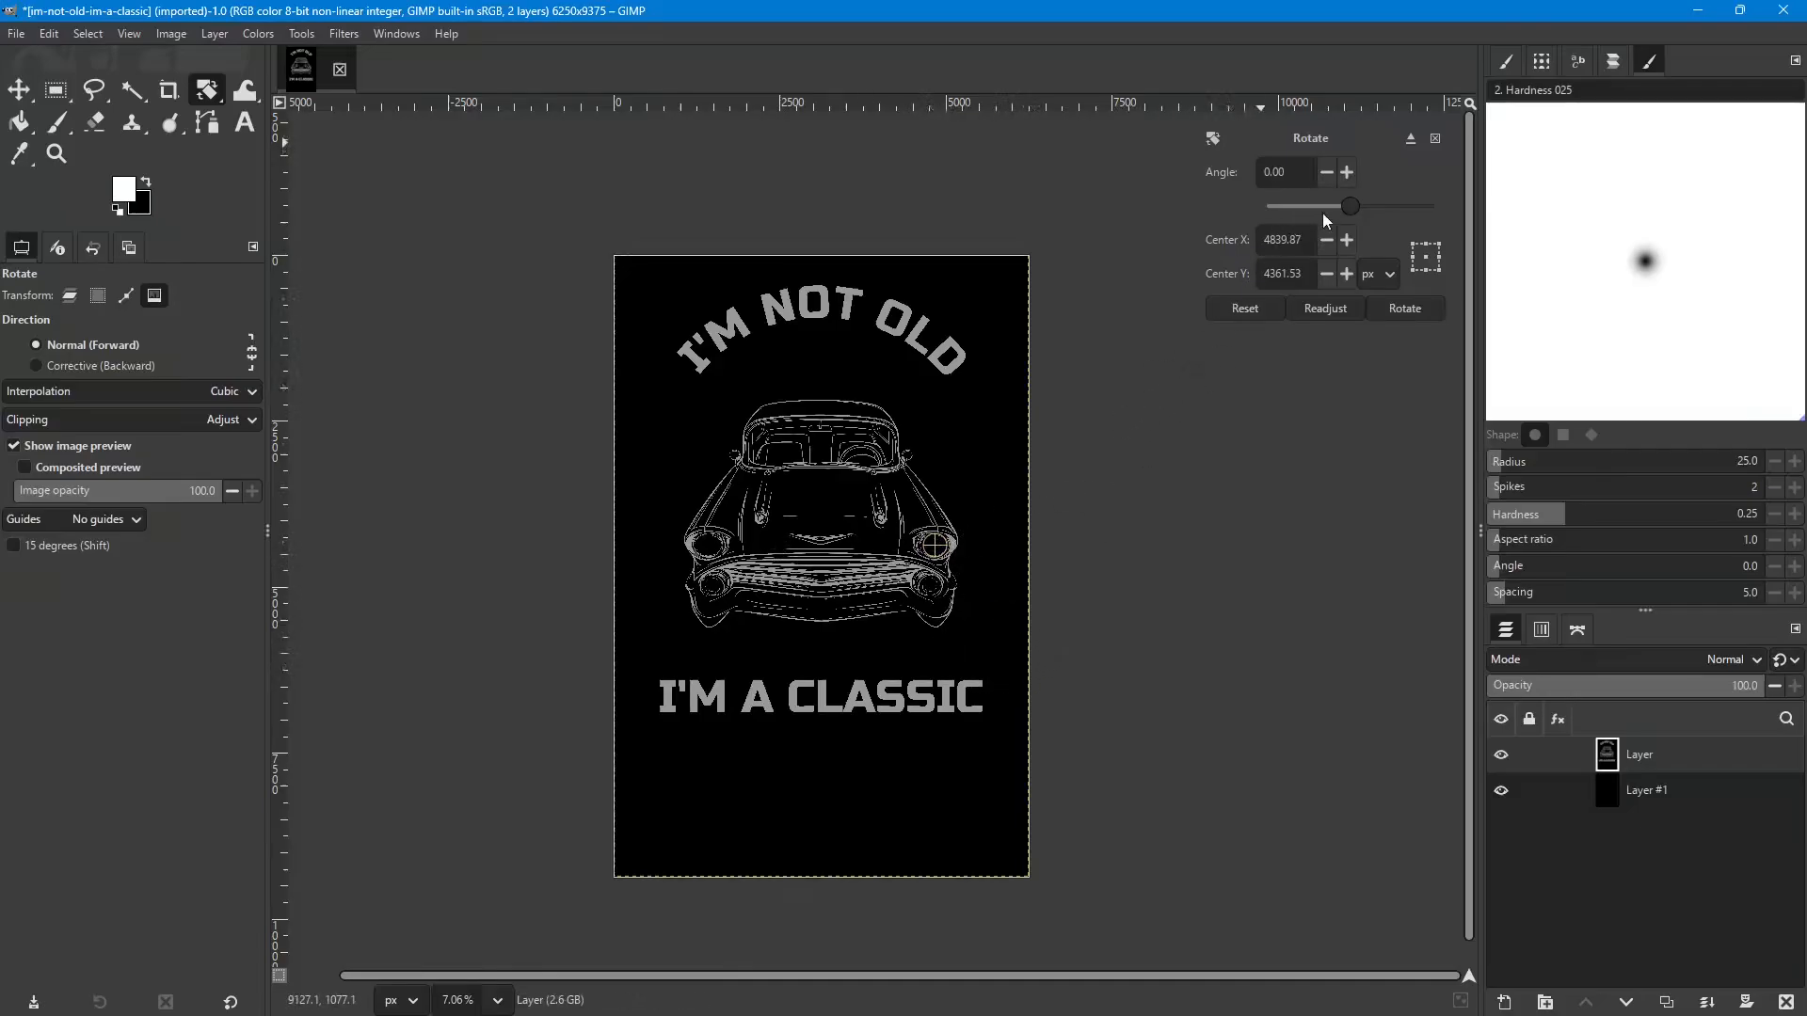
pyautogui.click(1345, 171)
pyautogui.click(1345, 172)
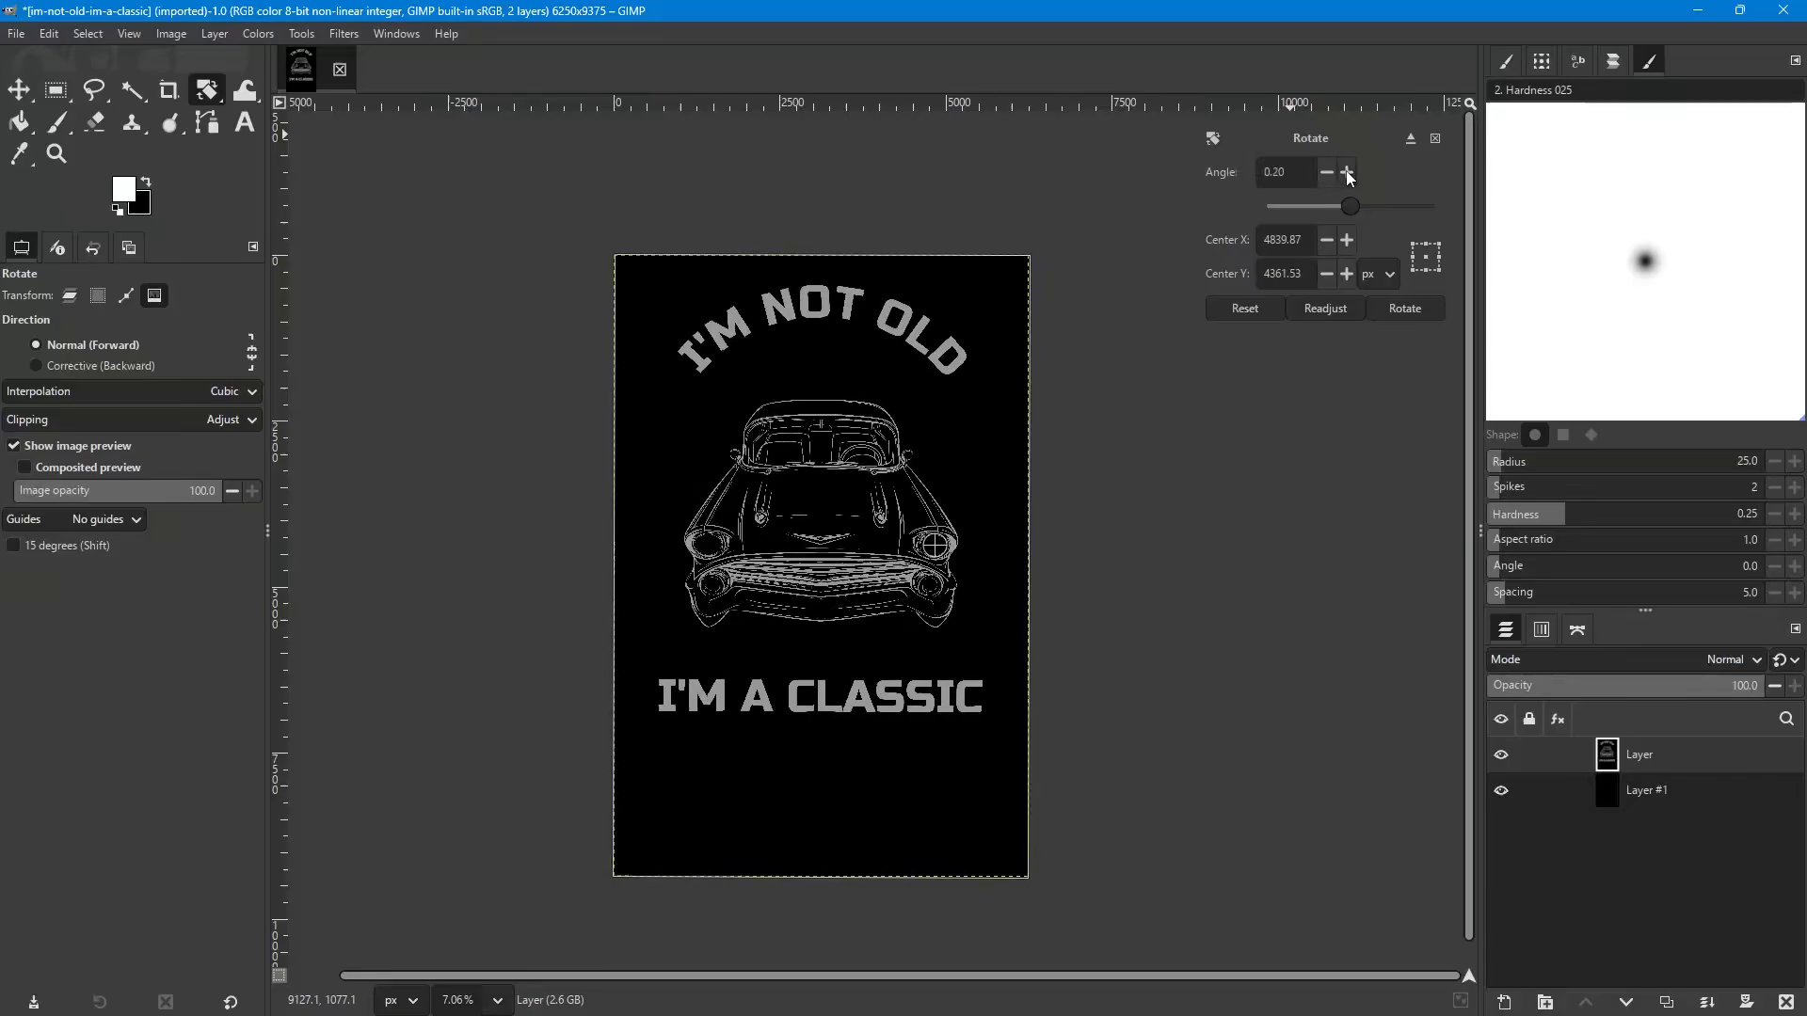
pyautogui.click(1345, 171)
pyautogui.click(1345, 171)
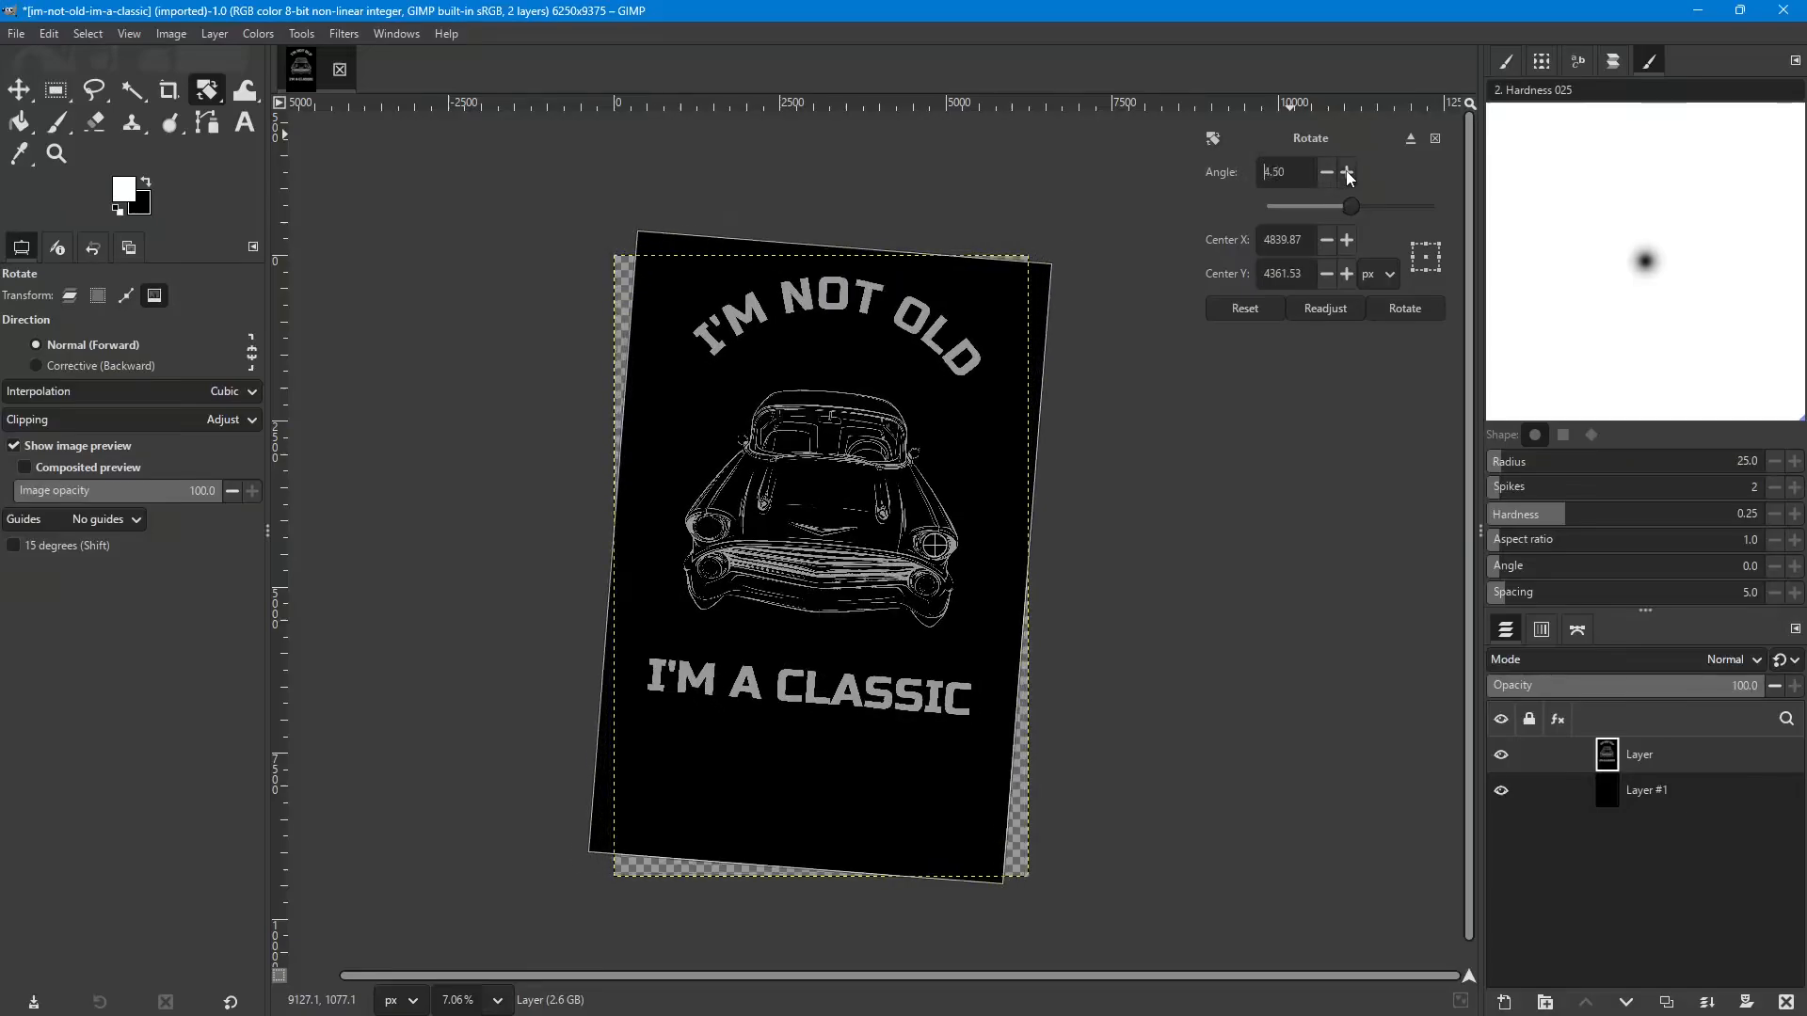
pyautogui.click(1345, 171)
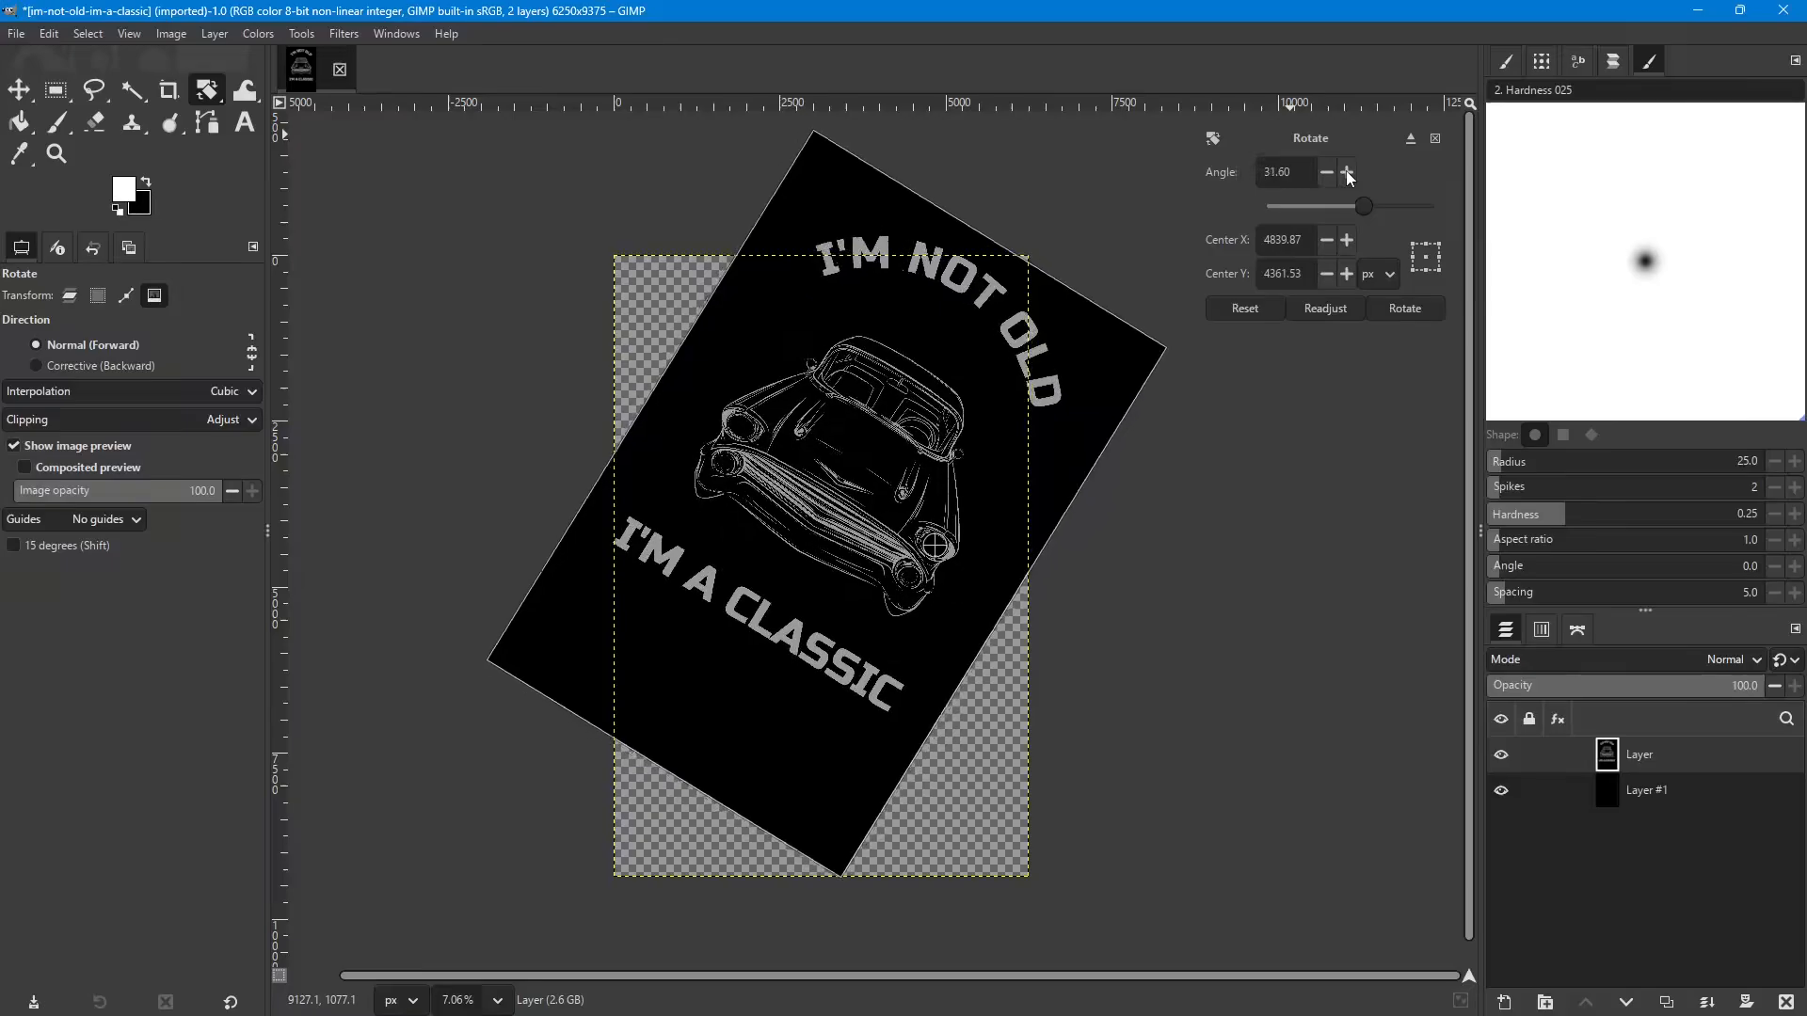
pyautogui.click(1346, 171)
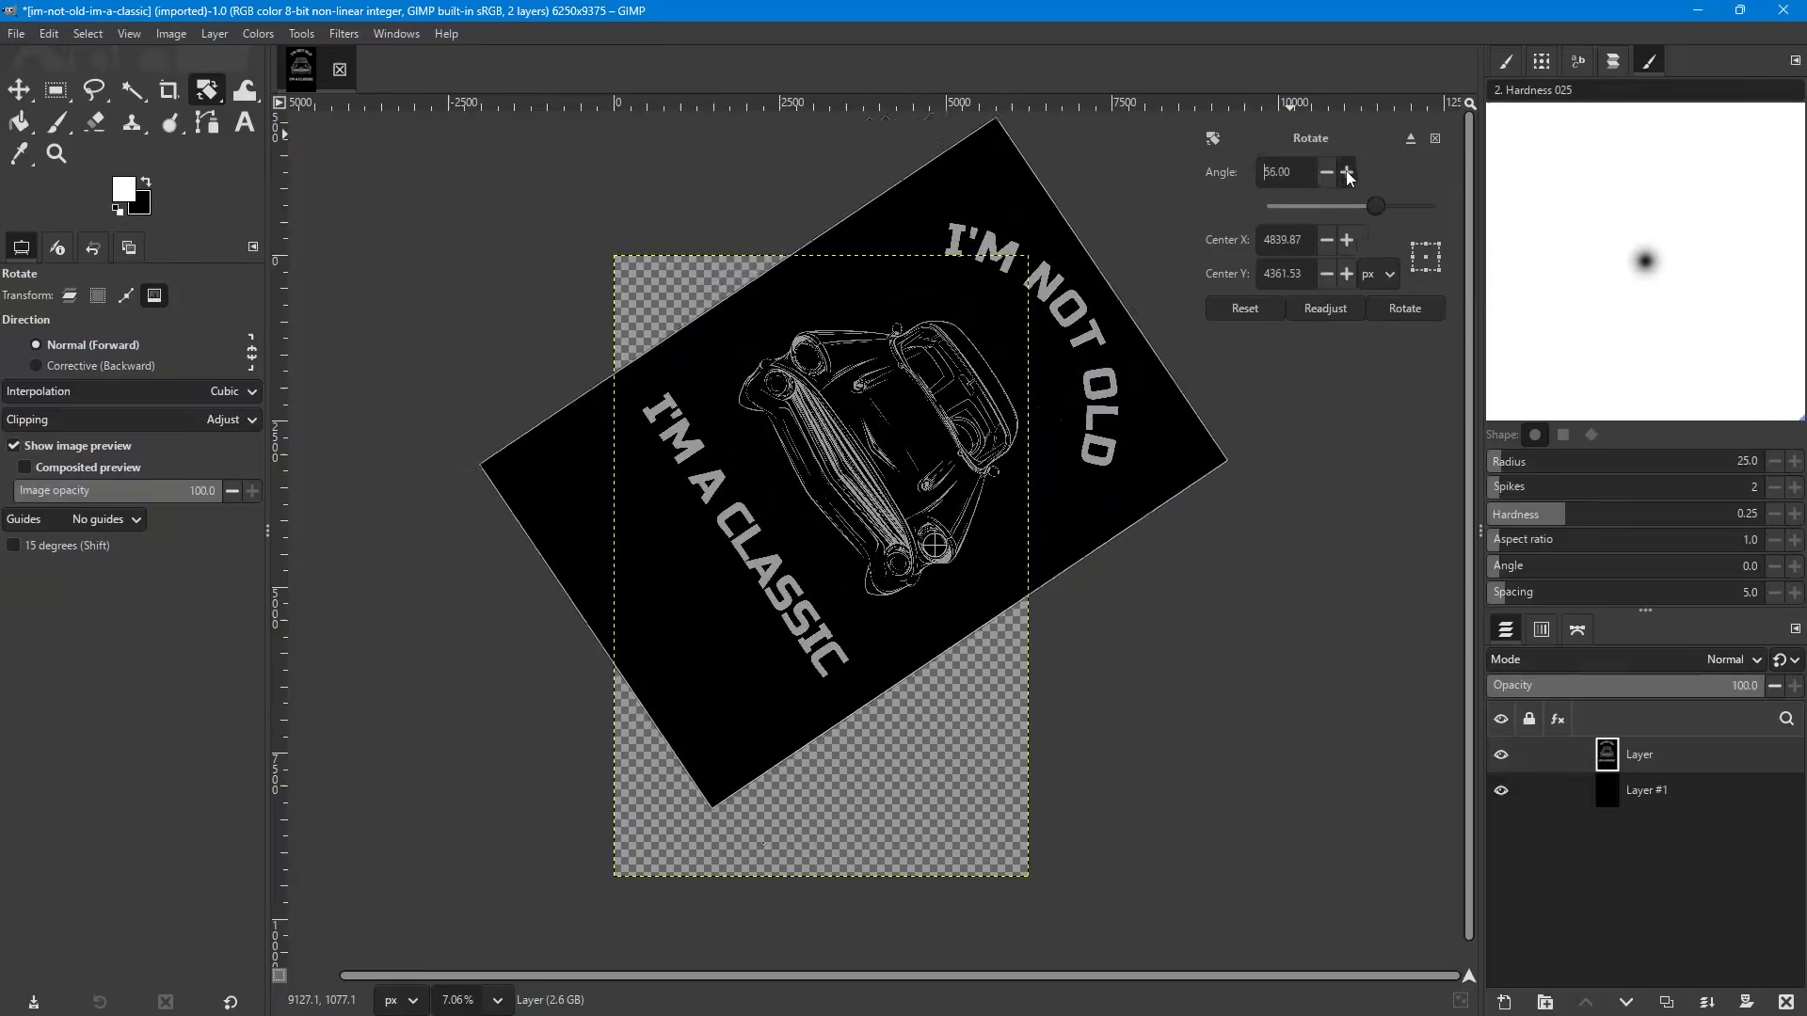
pyautogui.click(1244, 308)
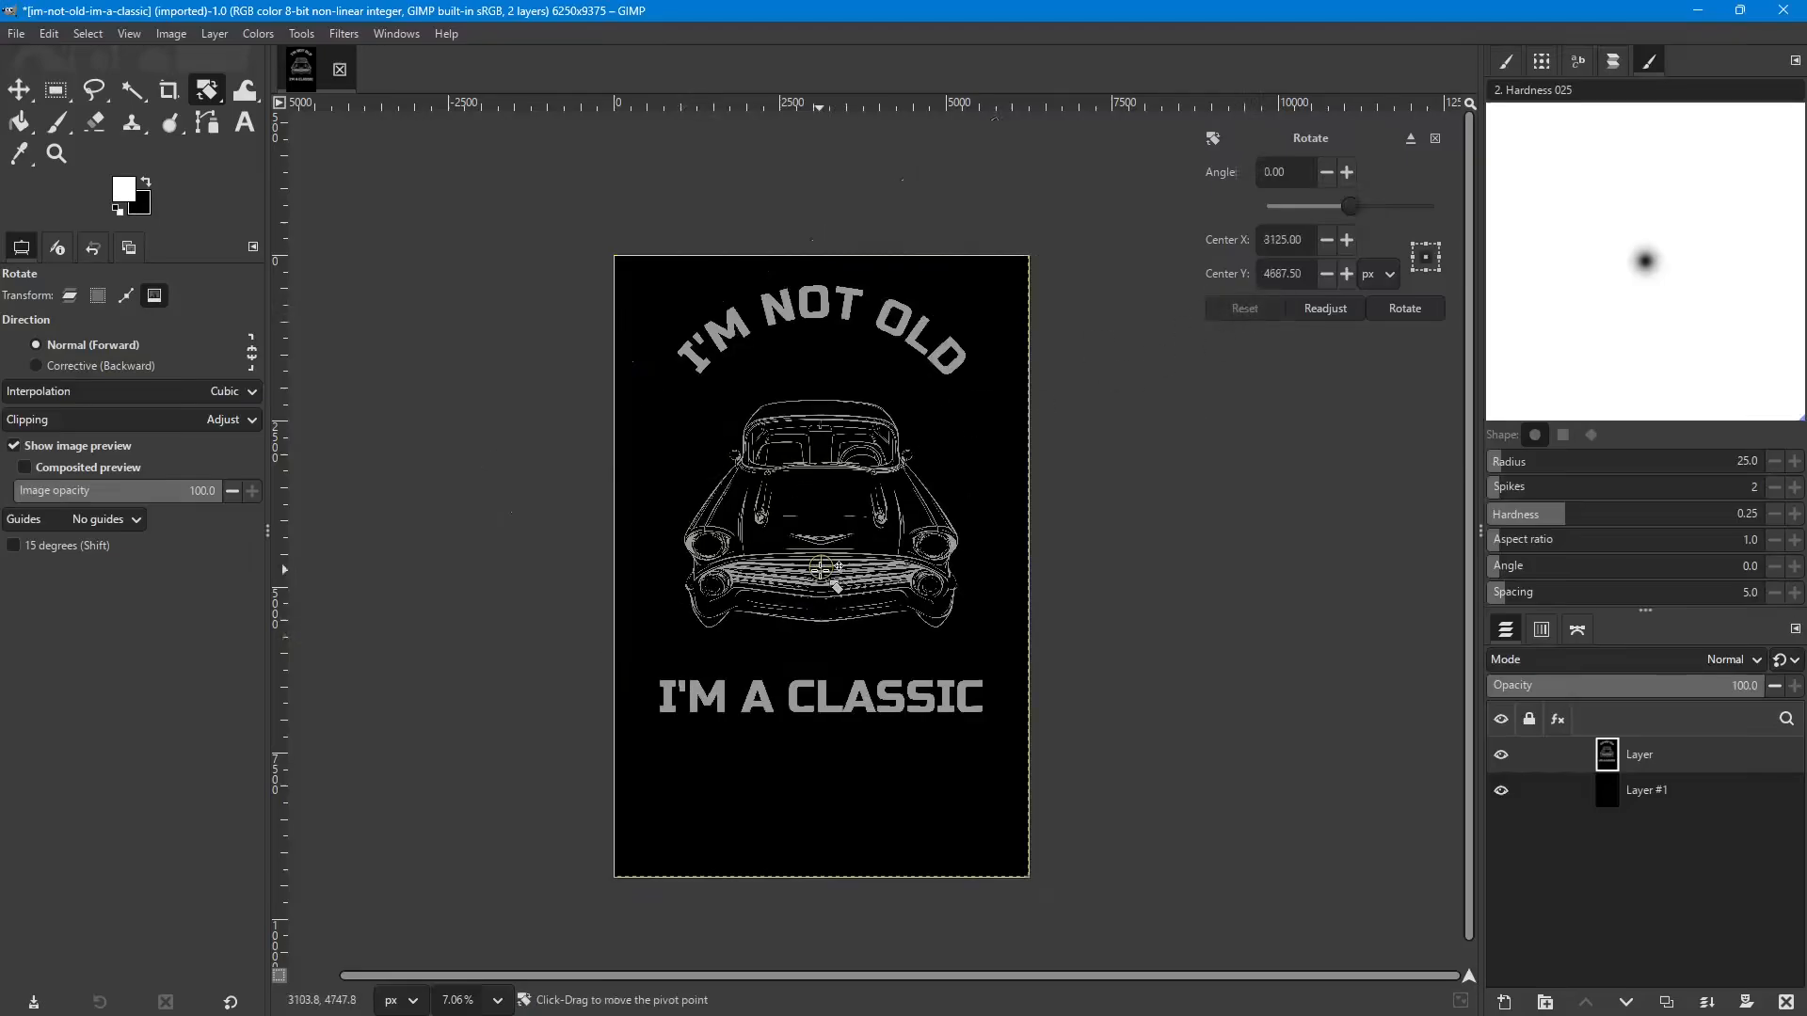
# Set the rotation angle to 45° and apply the rotation to the whole image about its center.
pyautogui.doubleClick(1292, 170)
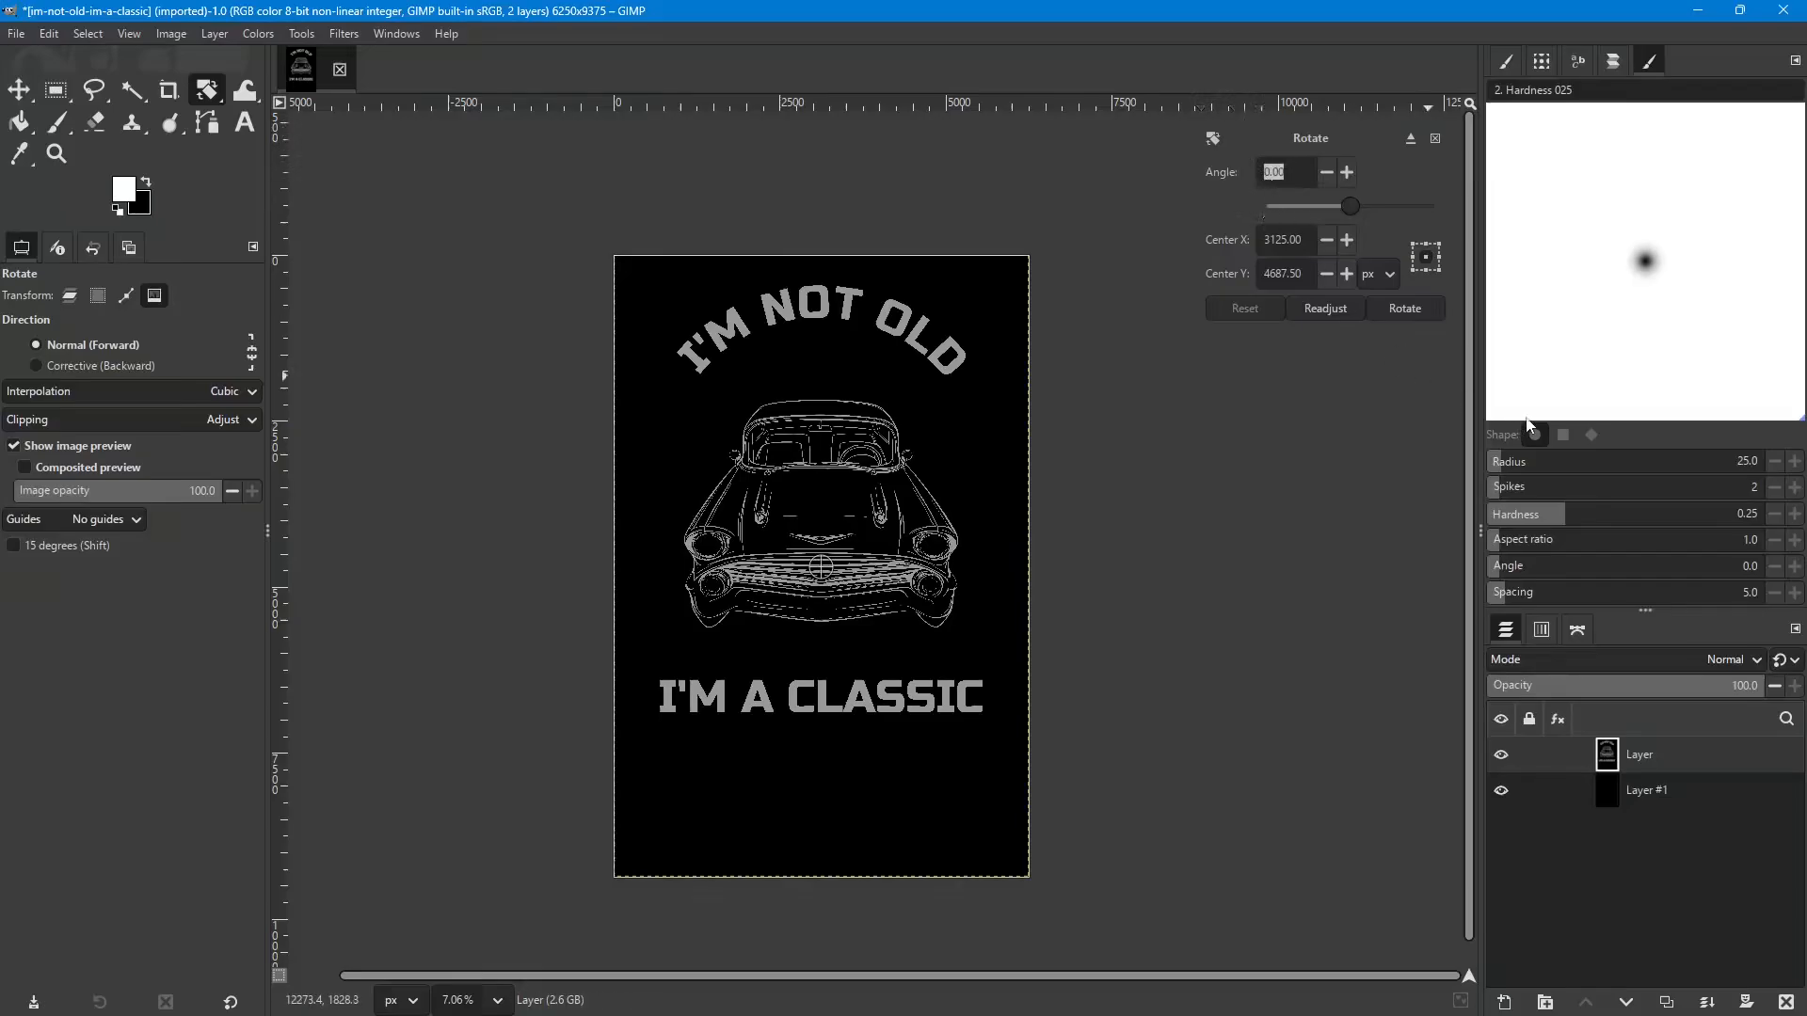
pyautogui.write('45')
pyautogui.press('Return')
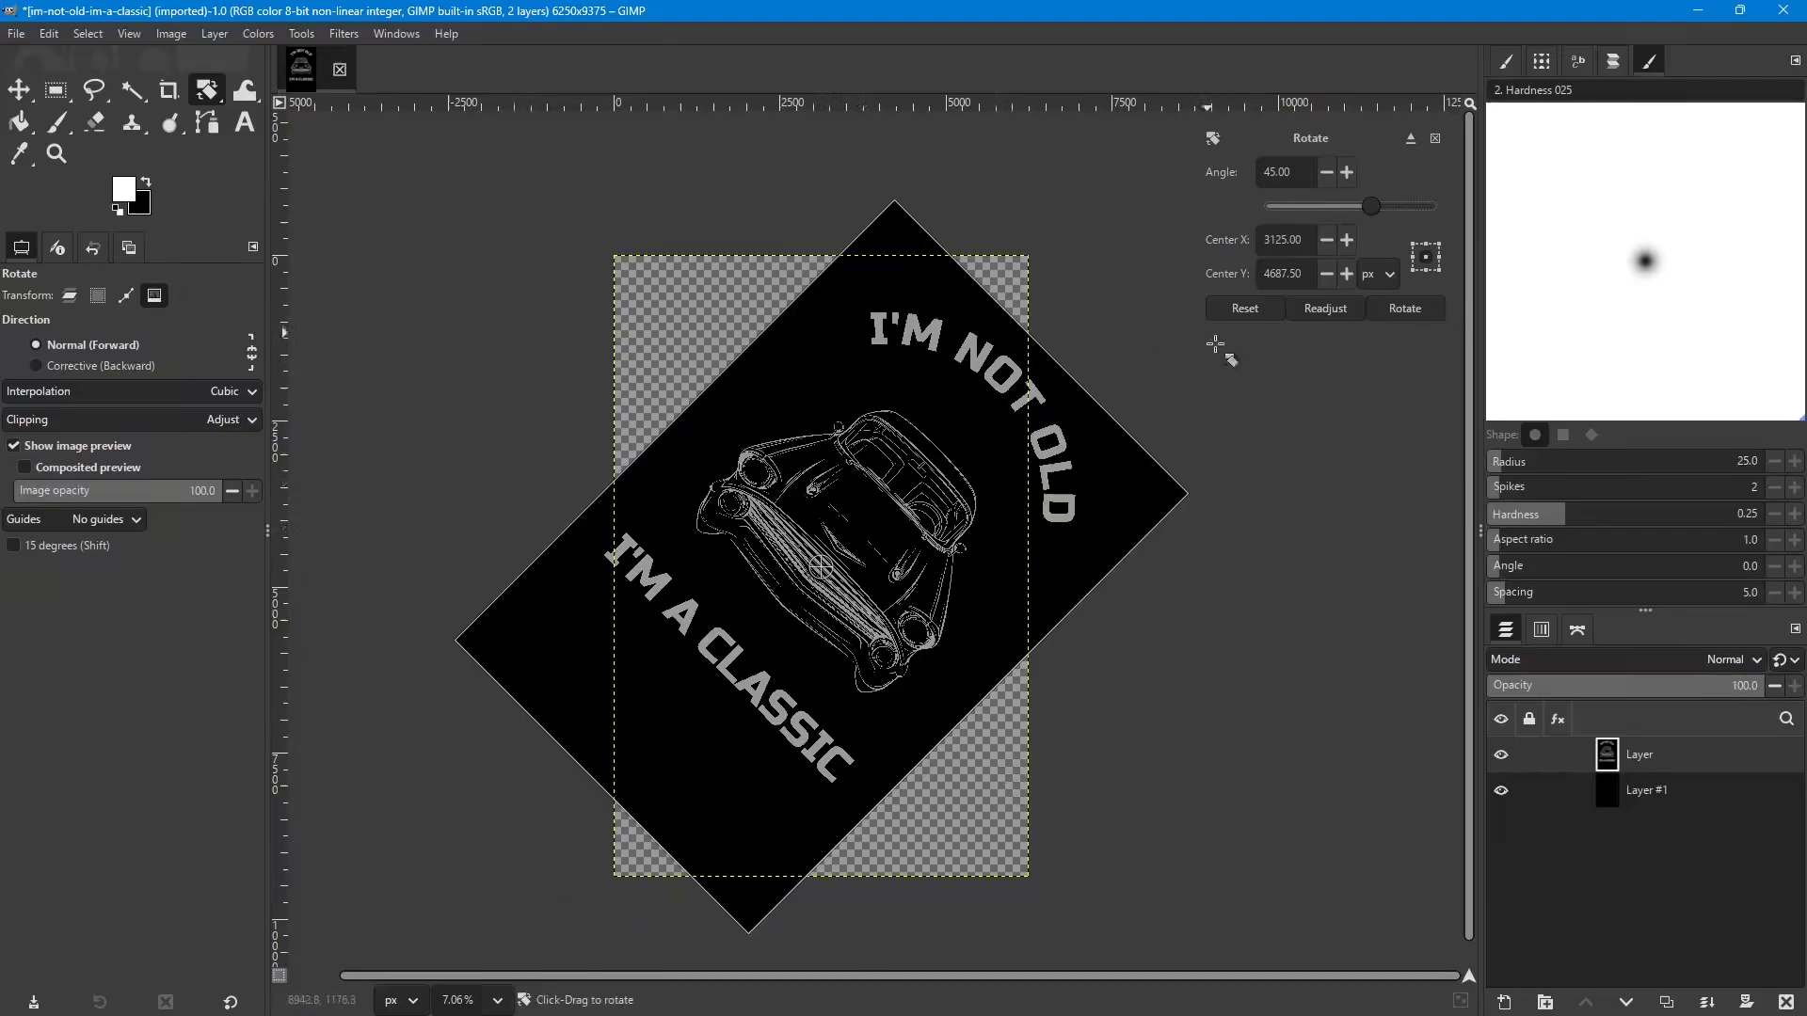
pyautogui.click(1411, 316)
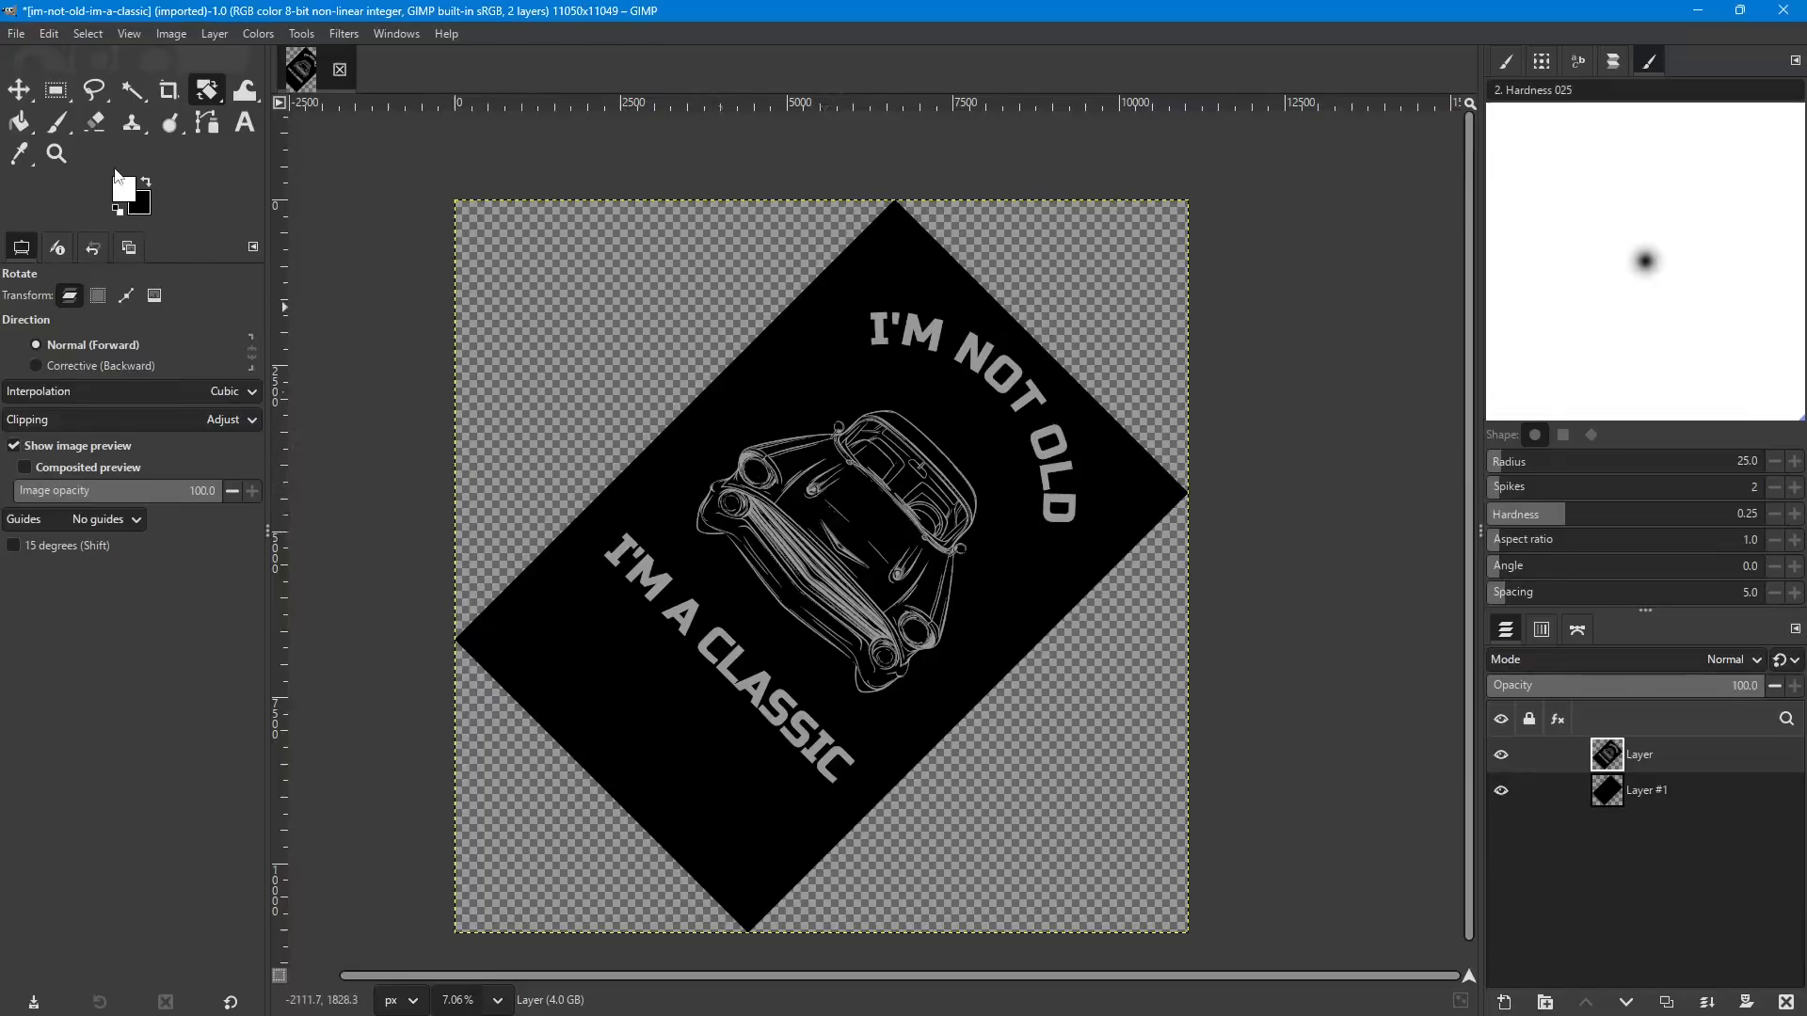
# Apply another arbitrary rotation to the whole image about its center, with the angle set to -90°.
pyautogui.click(168, 36)
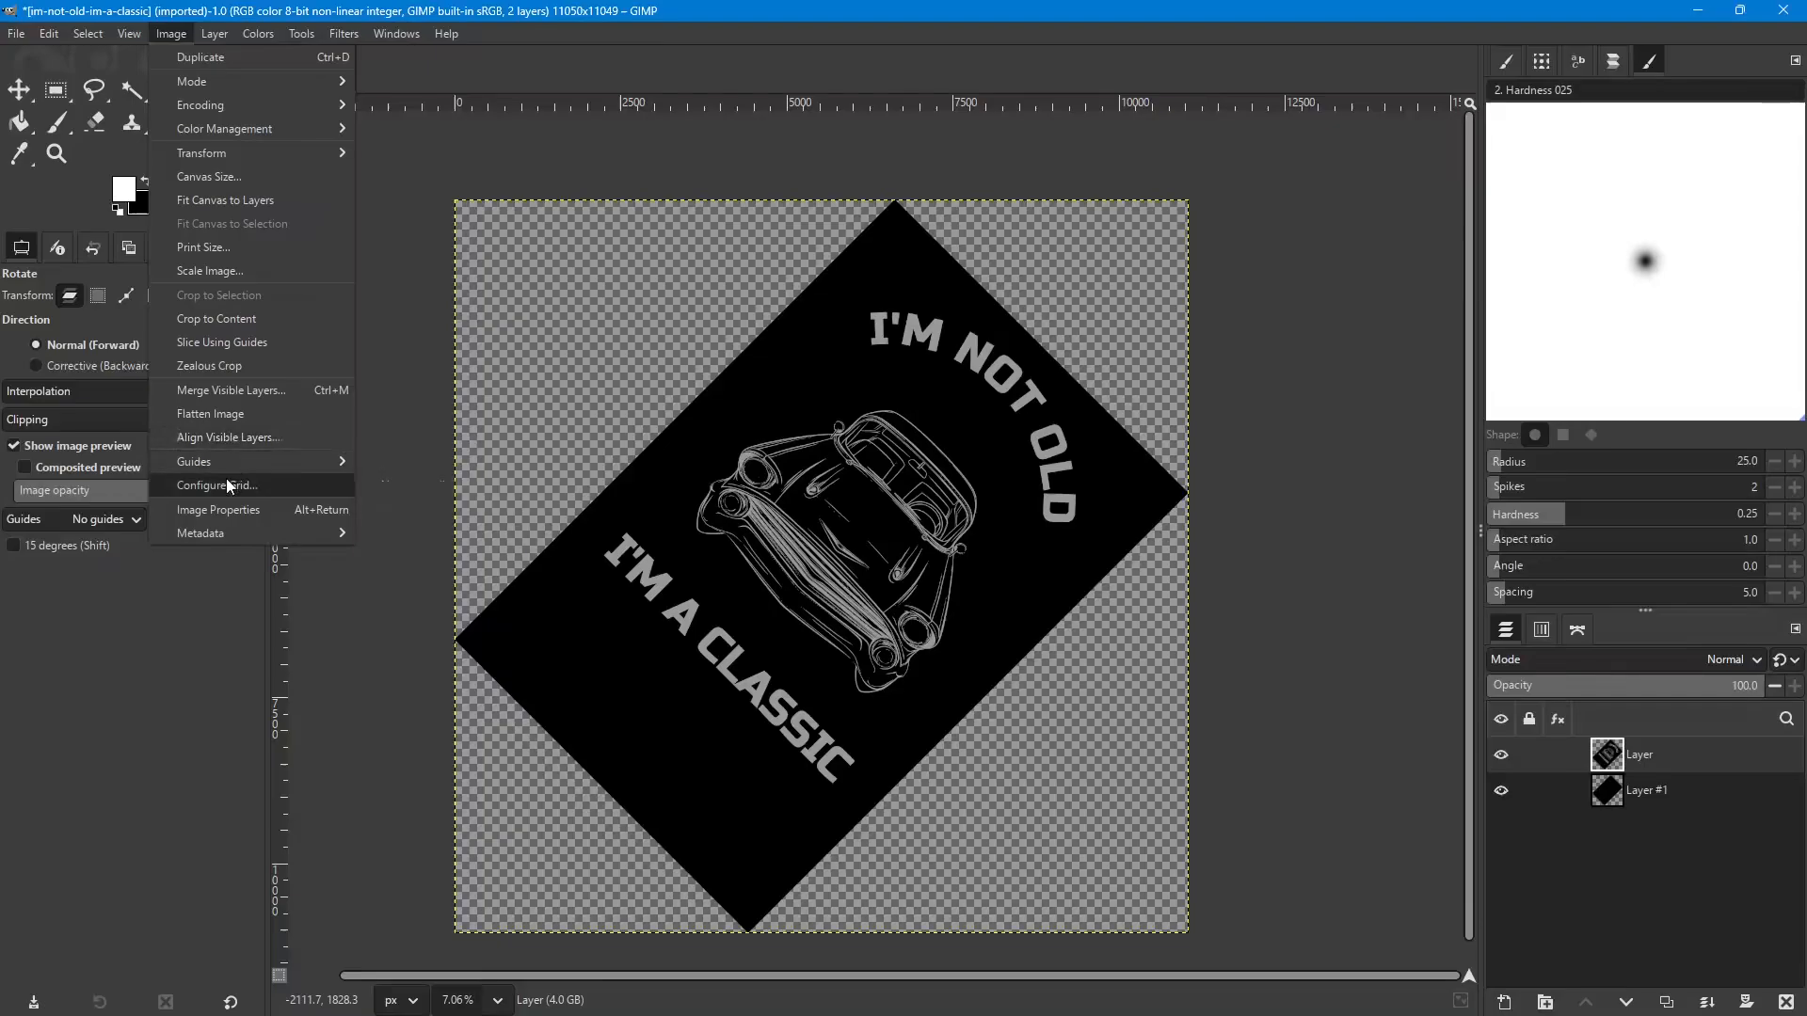
pyautogui.moveTo(199, 165)
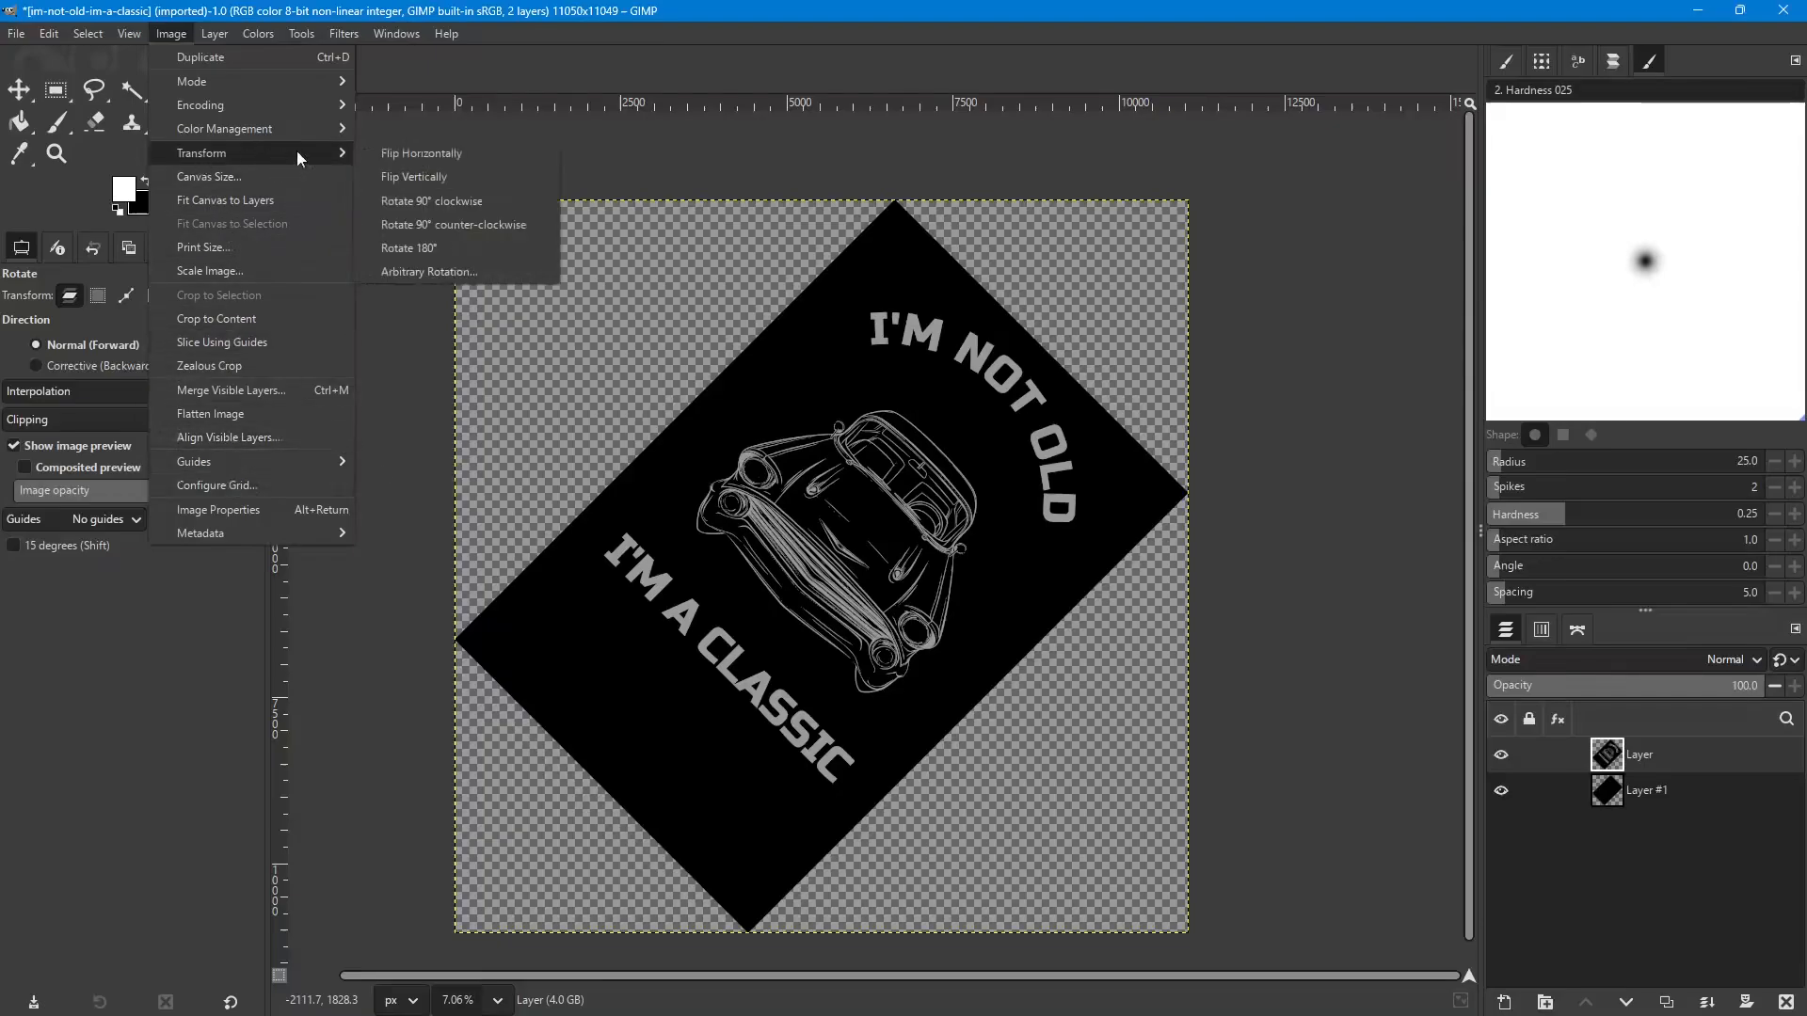
pyautogui.click(414, 271)
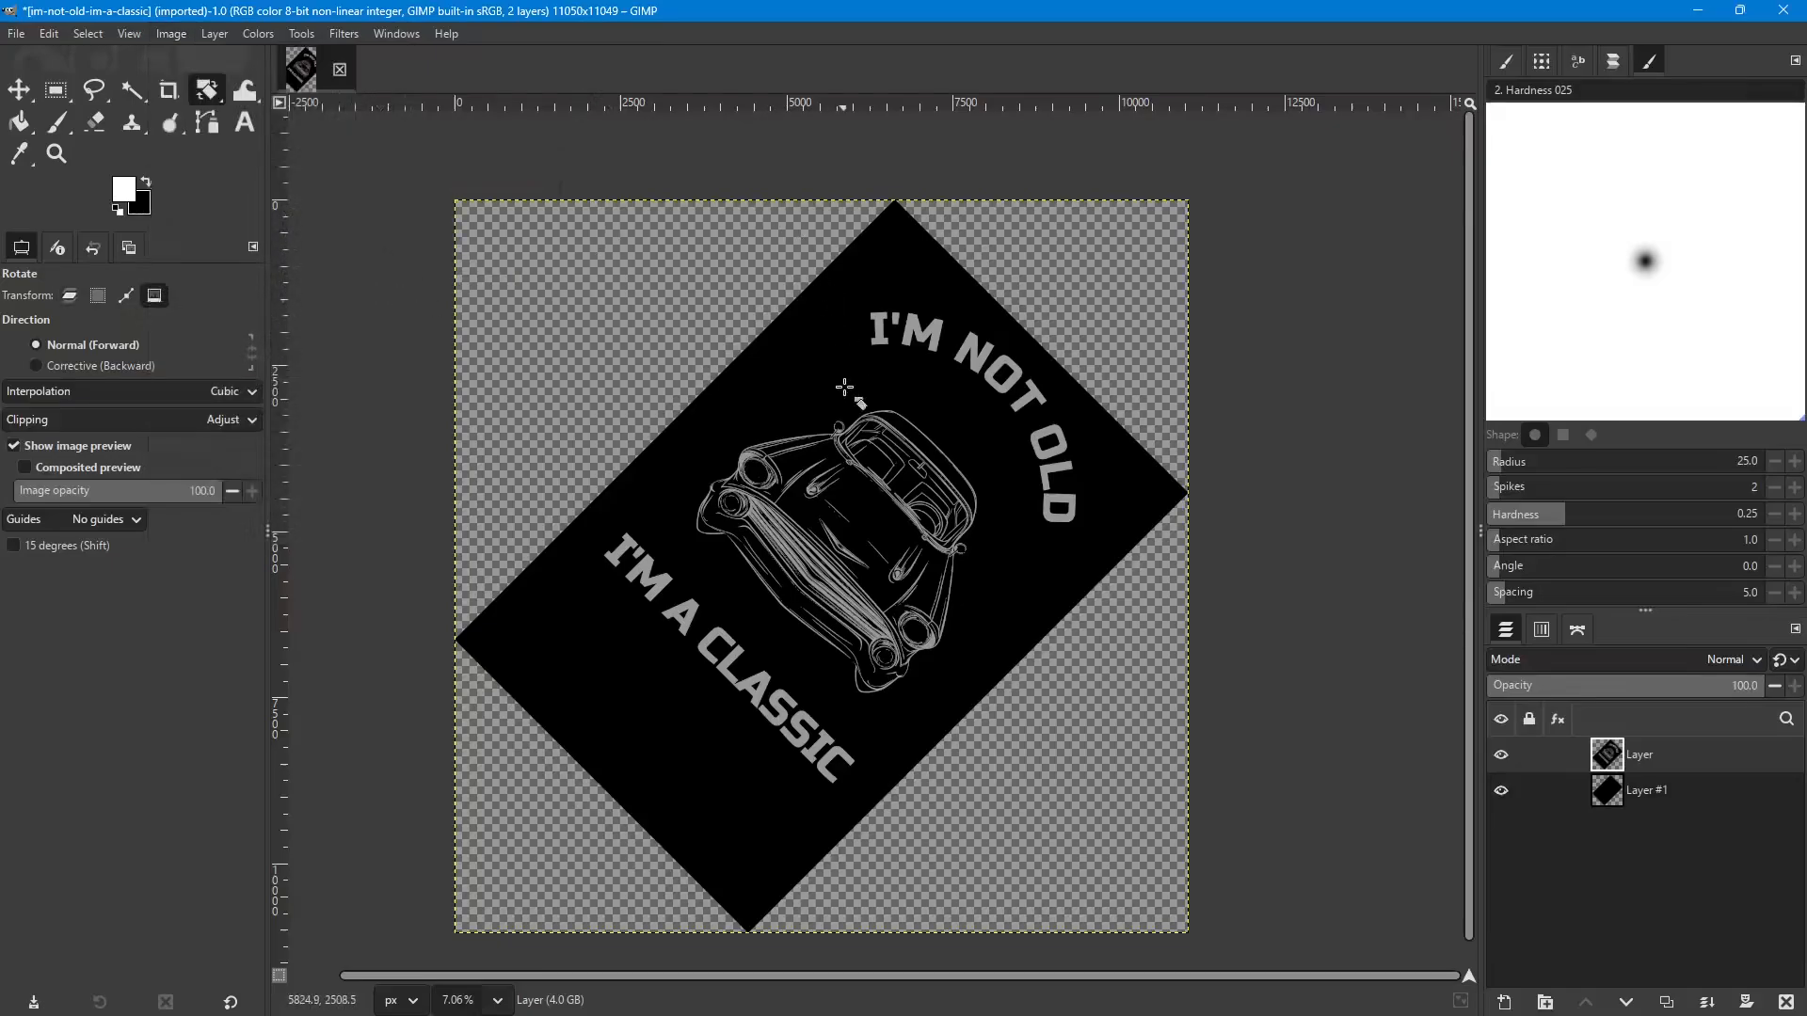
pyautogui.click(900, 505)
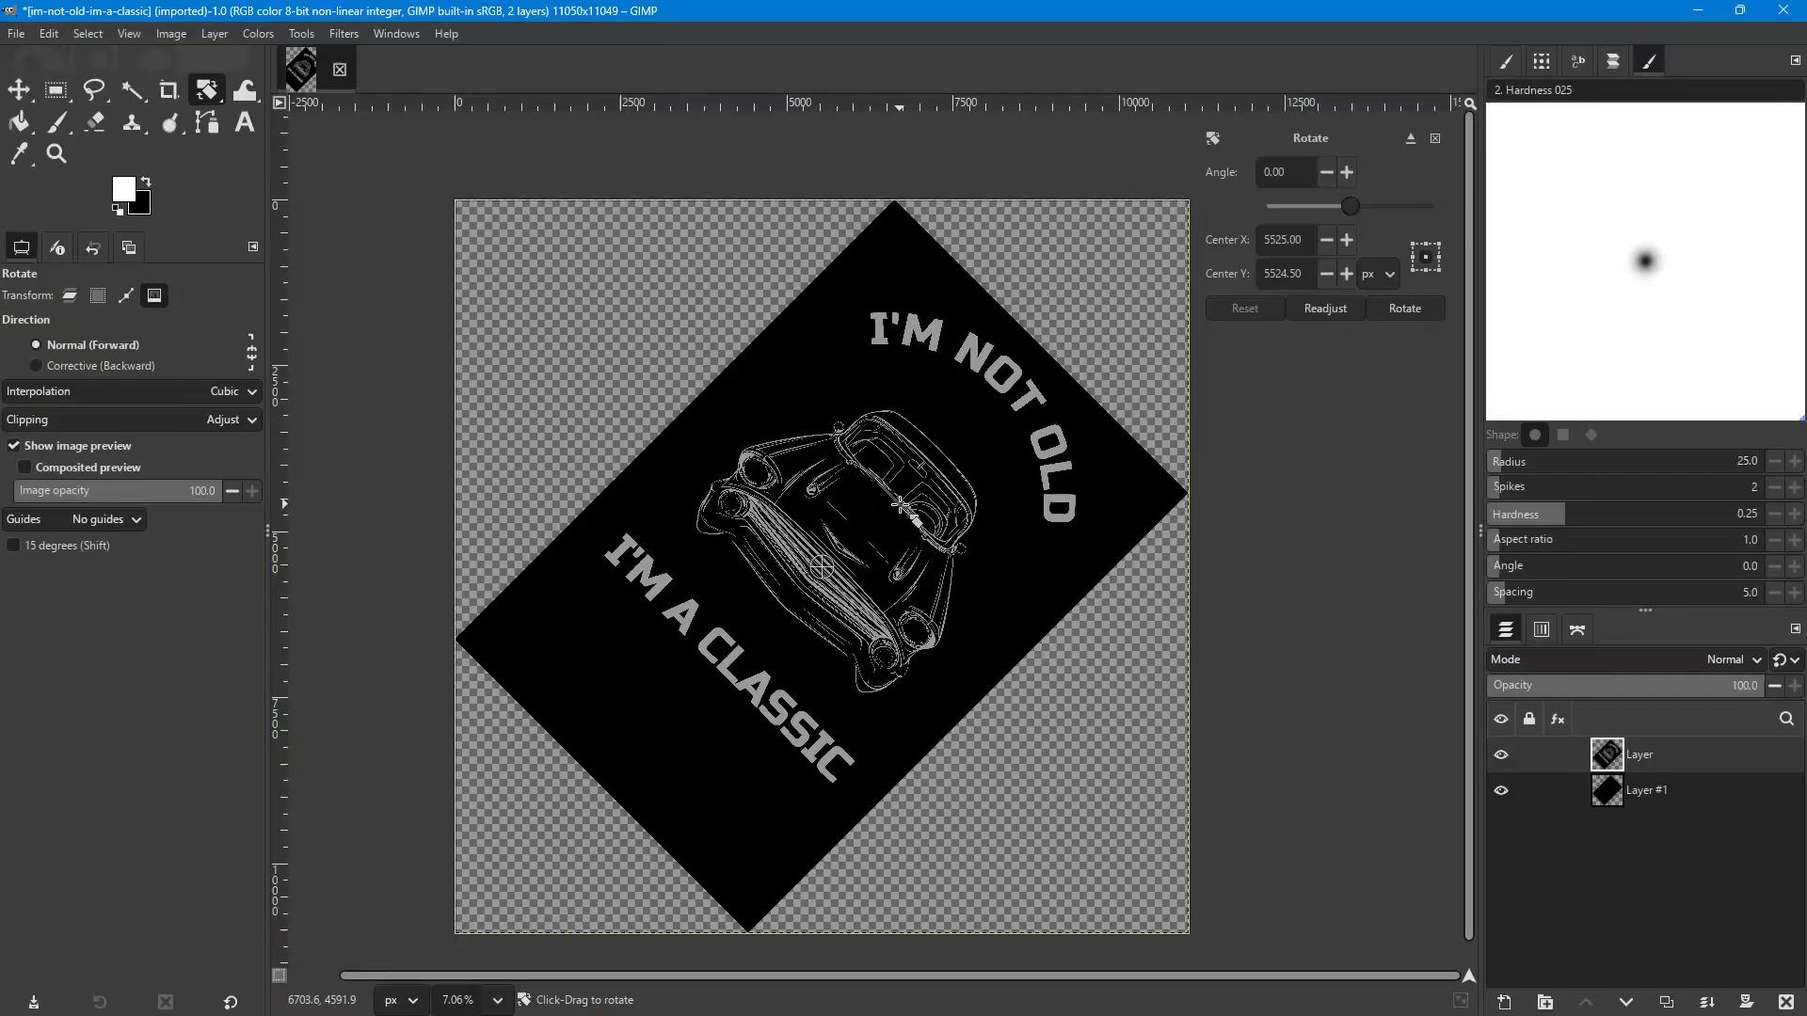
pyautogui.moveTo(1291, 170); pyautogui.dragTo(1237, 169)
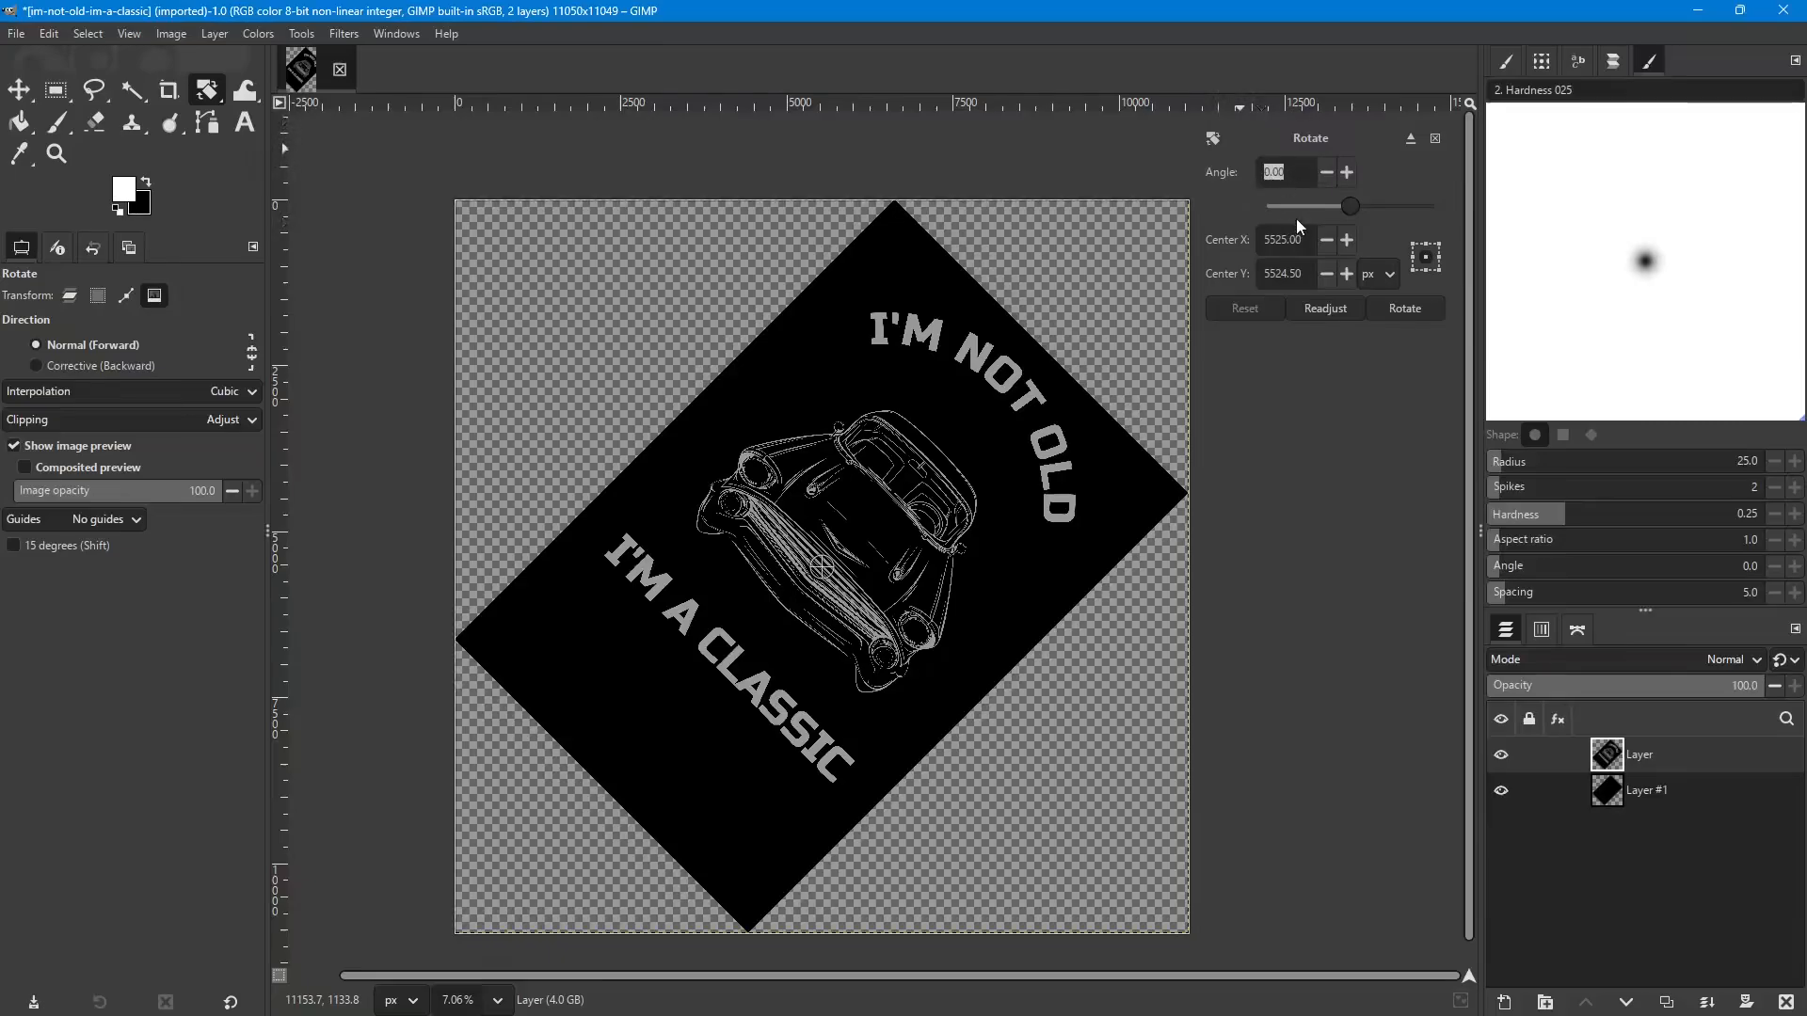
pyautogui.write('-90')
pyautogui.click(1403, 309)
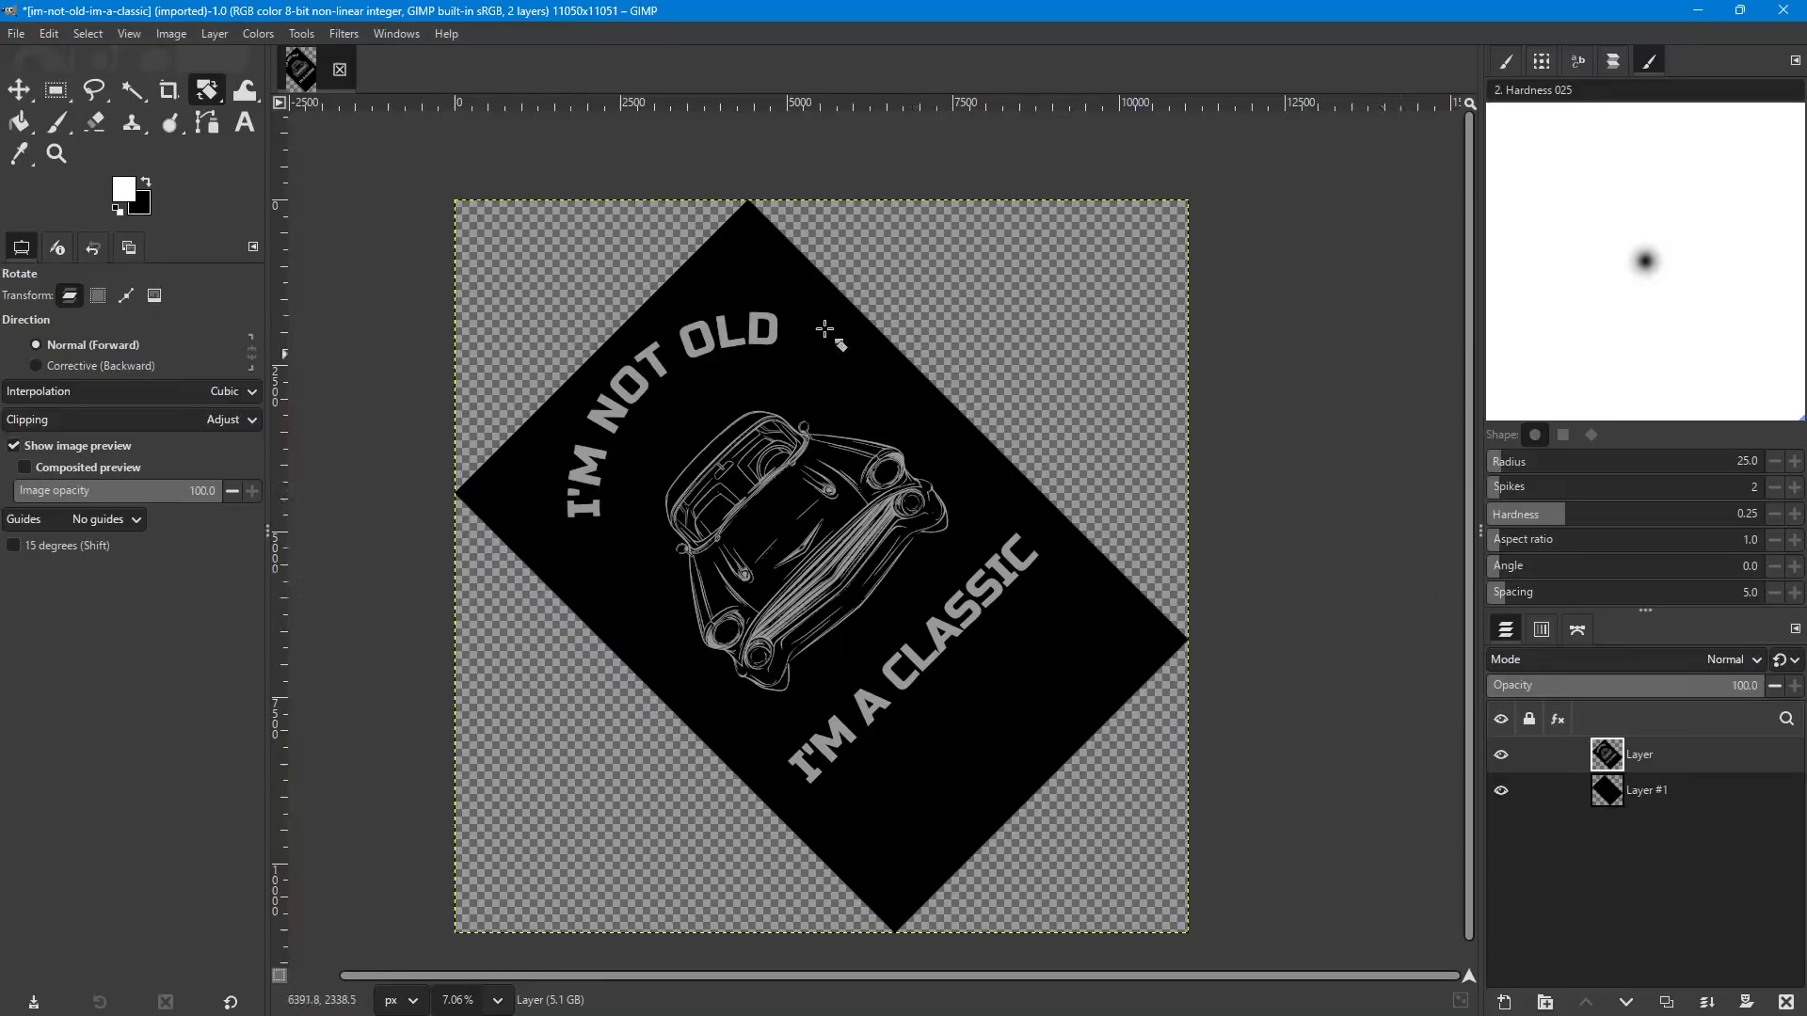
# Apply an arbitrary rotation of 45° to the whole image about its center, turning the car artwork upright.
pyautogui.click(172, 35)
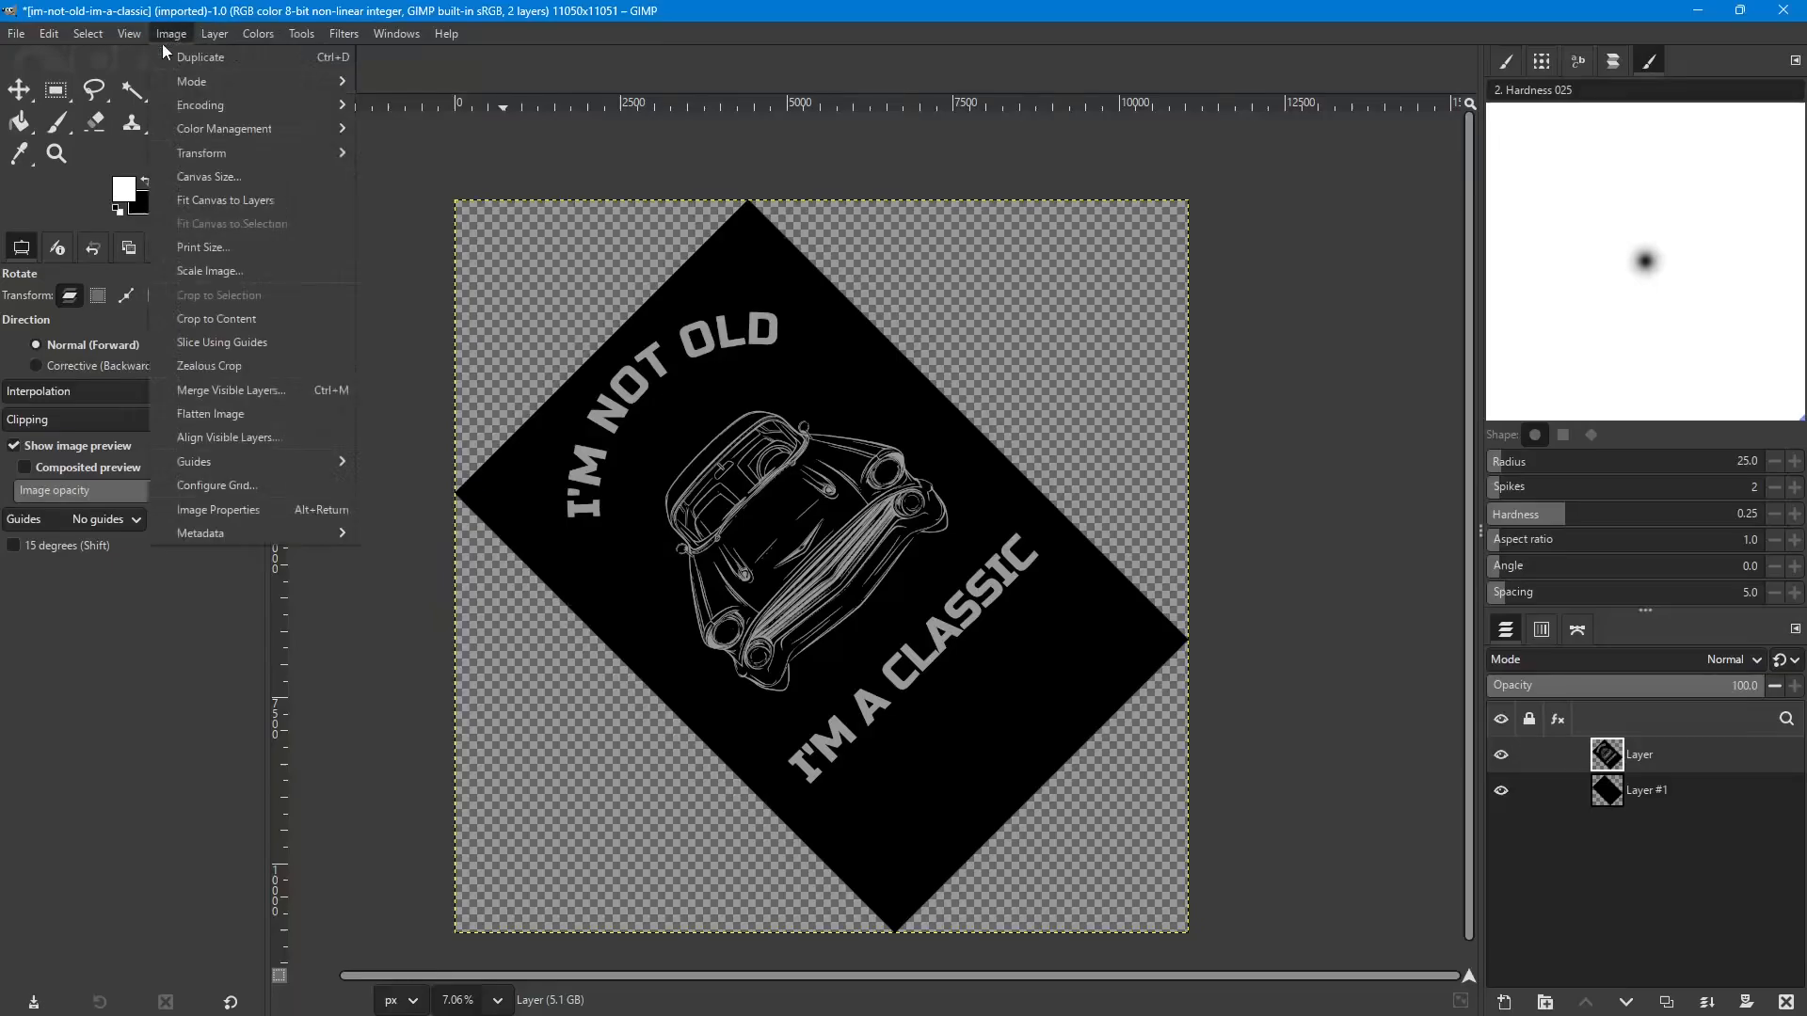
pyautogui.moveTo(198, 153)
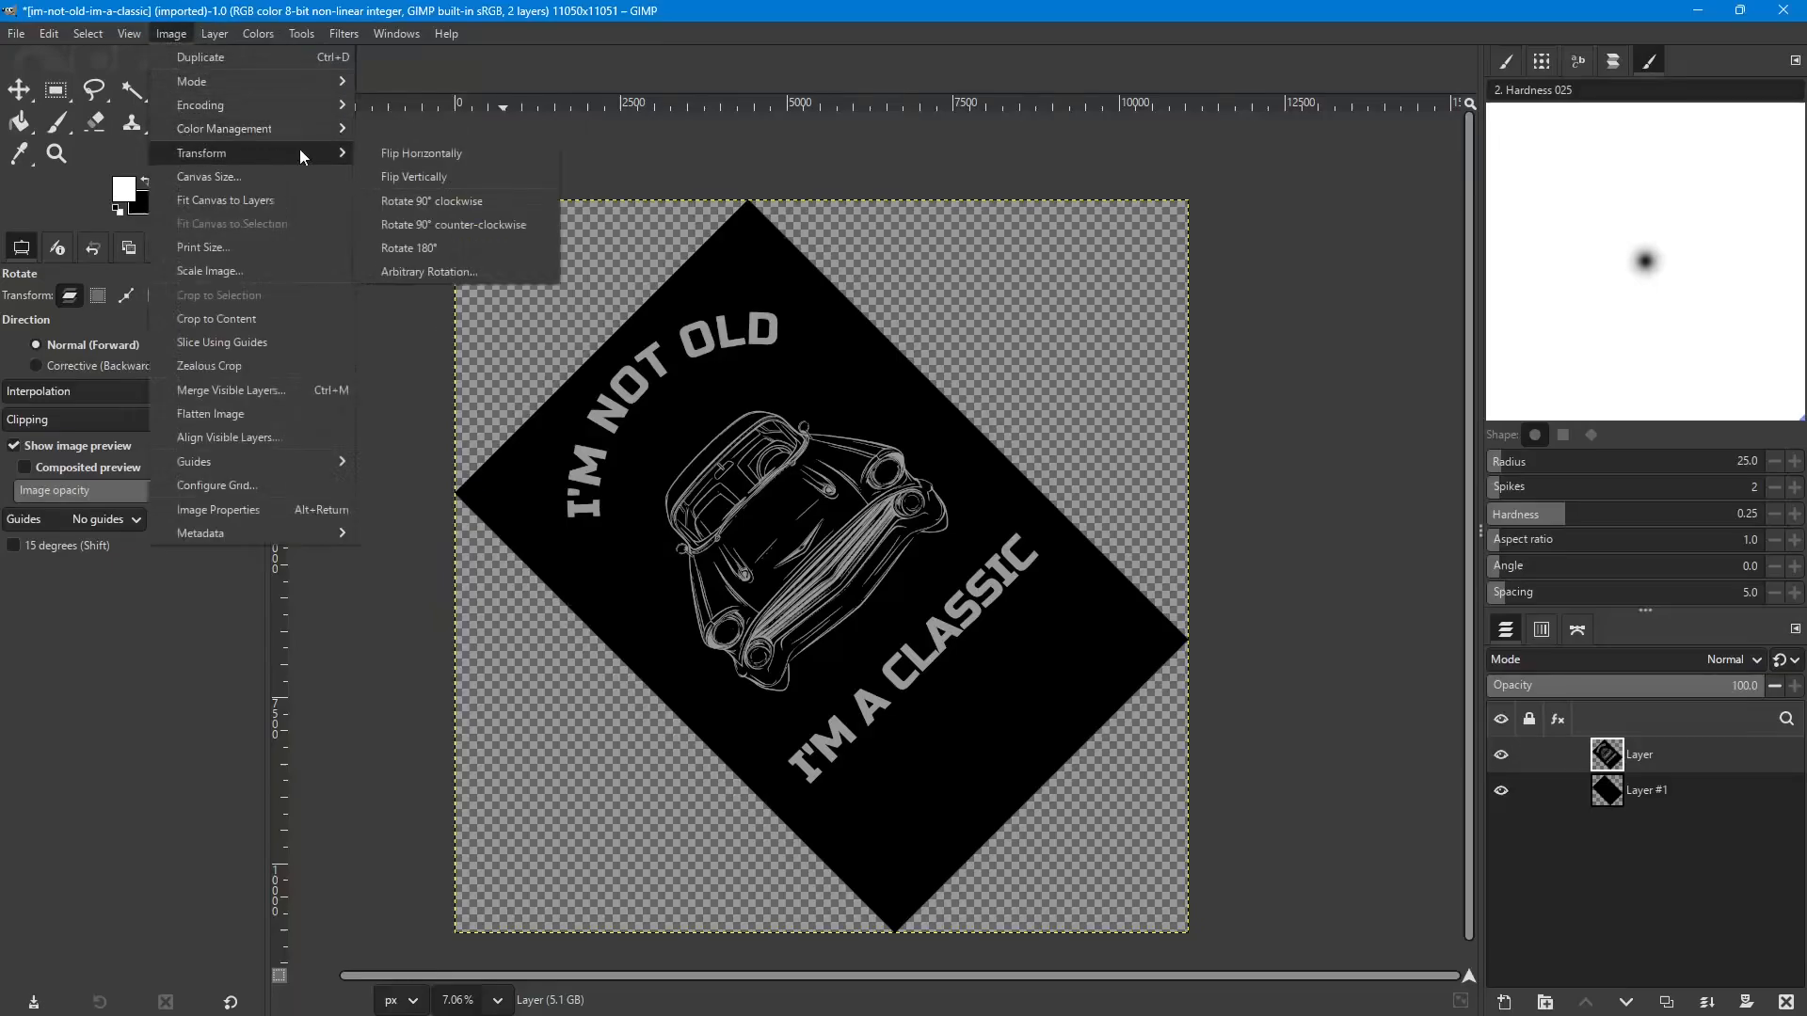
pyautogui.click(411, 271)
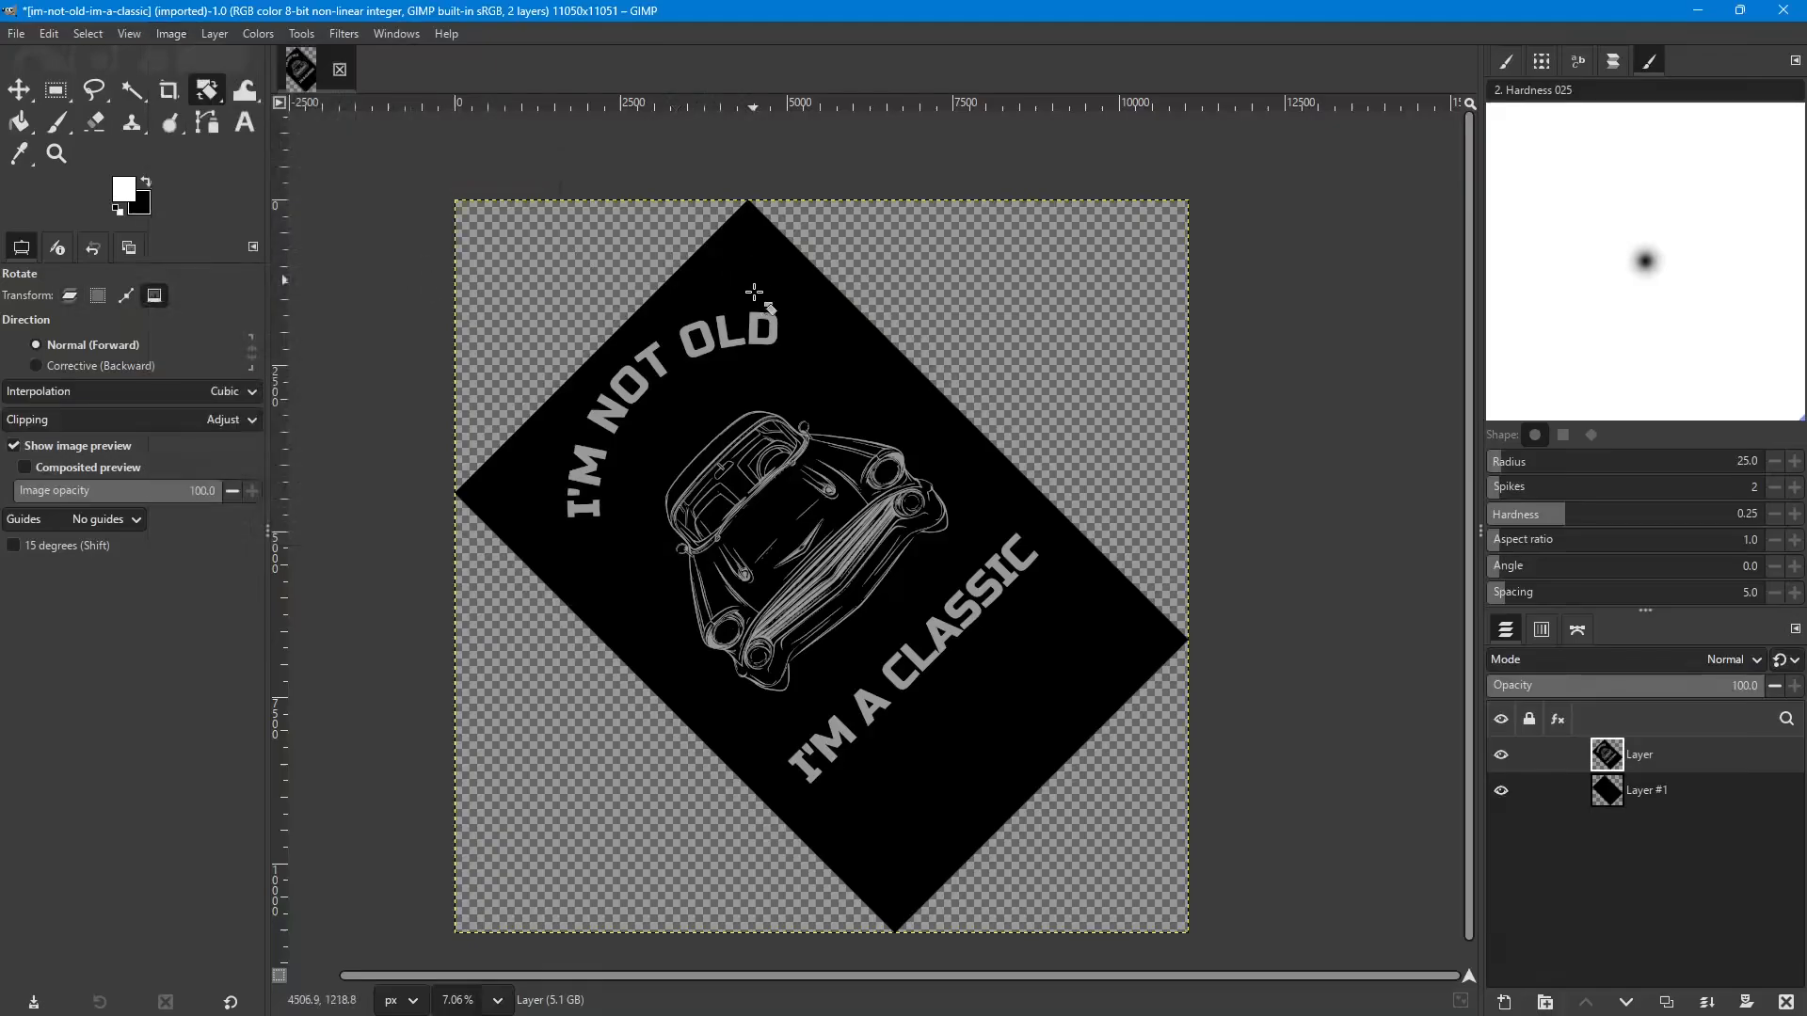
pyautogui.click(795, 372)
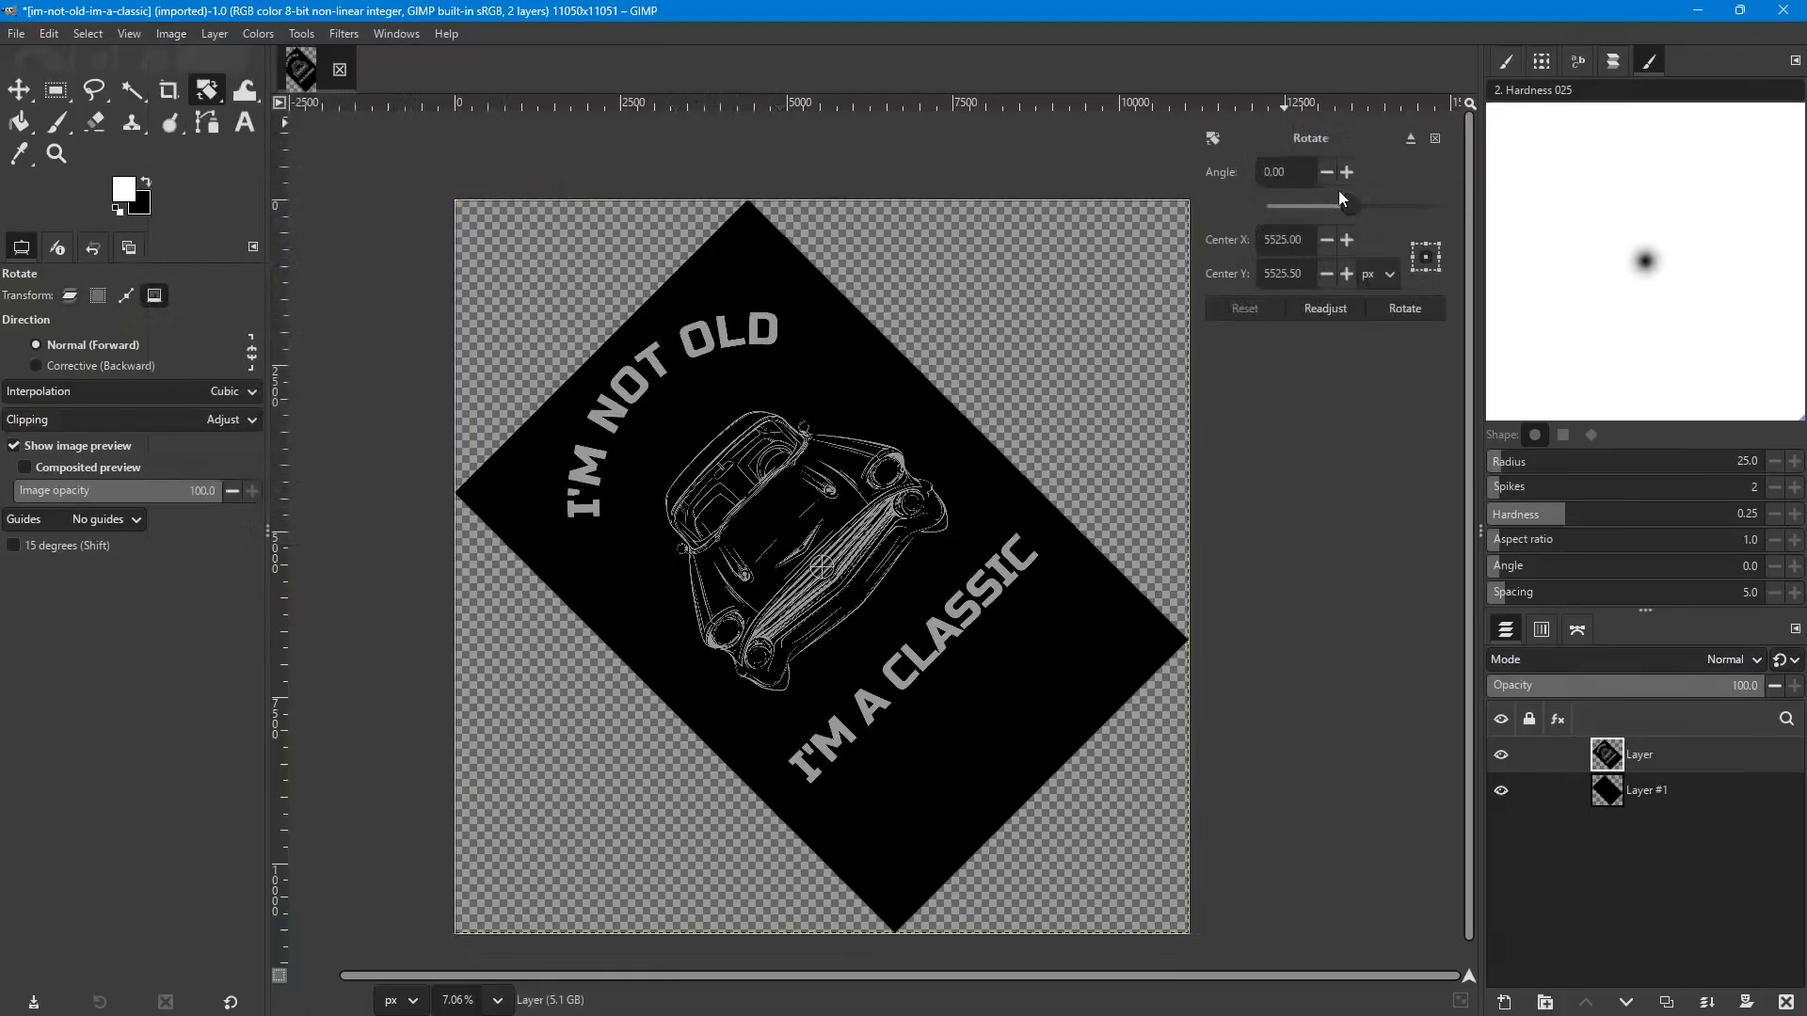
pyautogui.doubleClick(1263, 170)
pyautogui.write('45')
pyautogui.click(1403, 308)
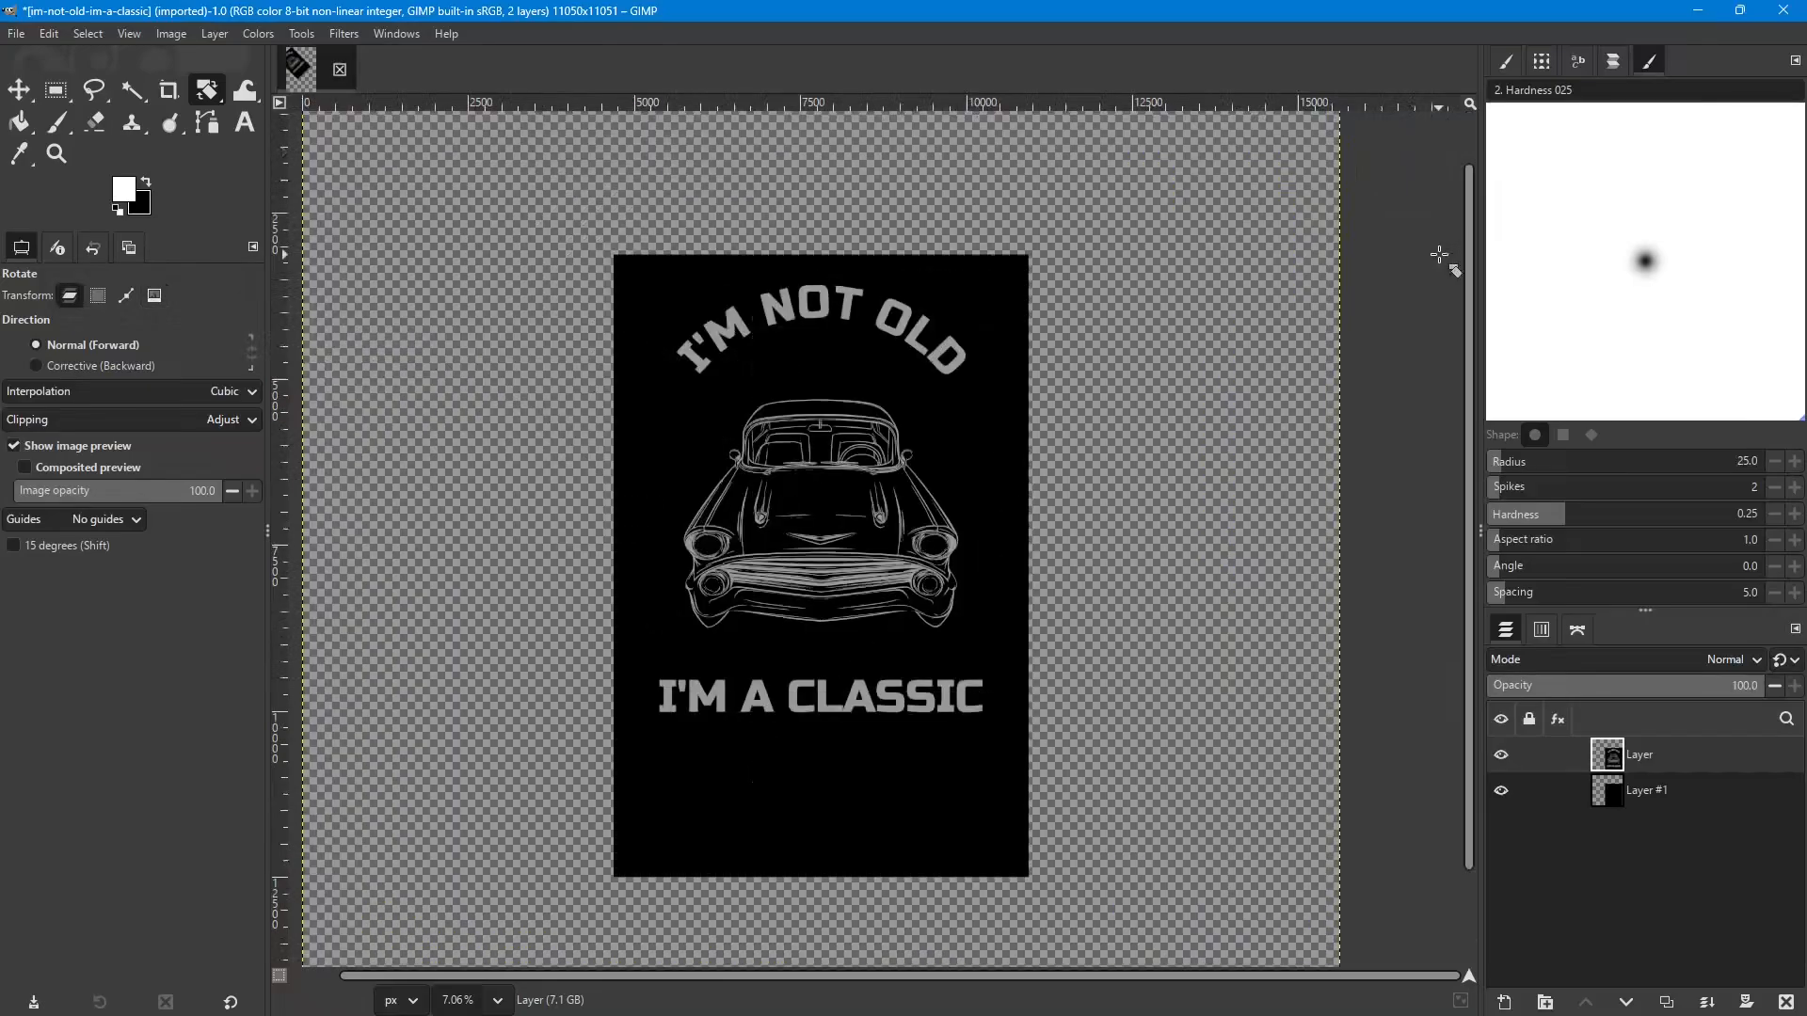
# Crop the image to its content to remove the transparent area surrounding the black car artwork.
pyautogui.scroll(-1, 1232, 417)
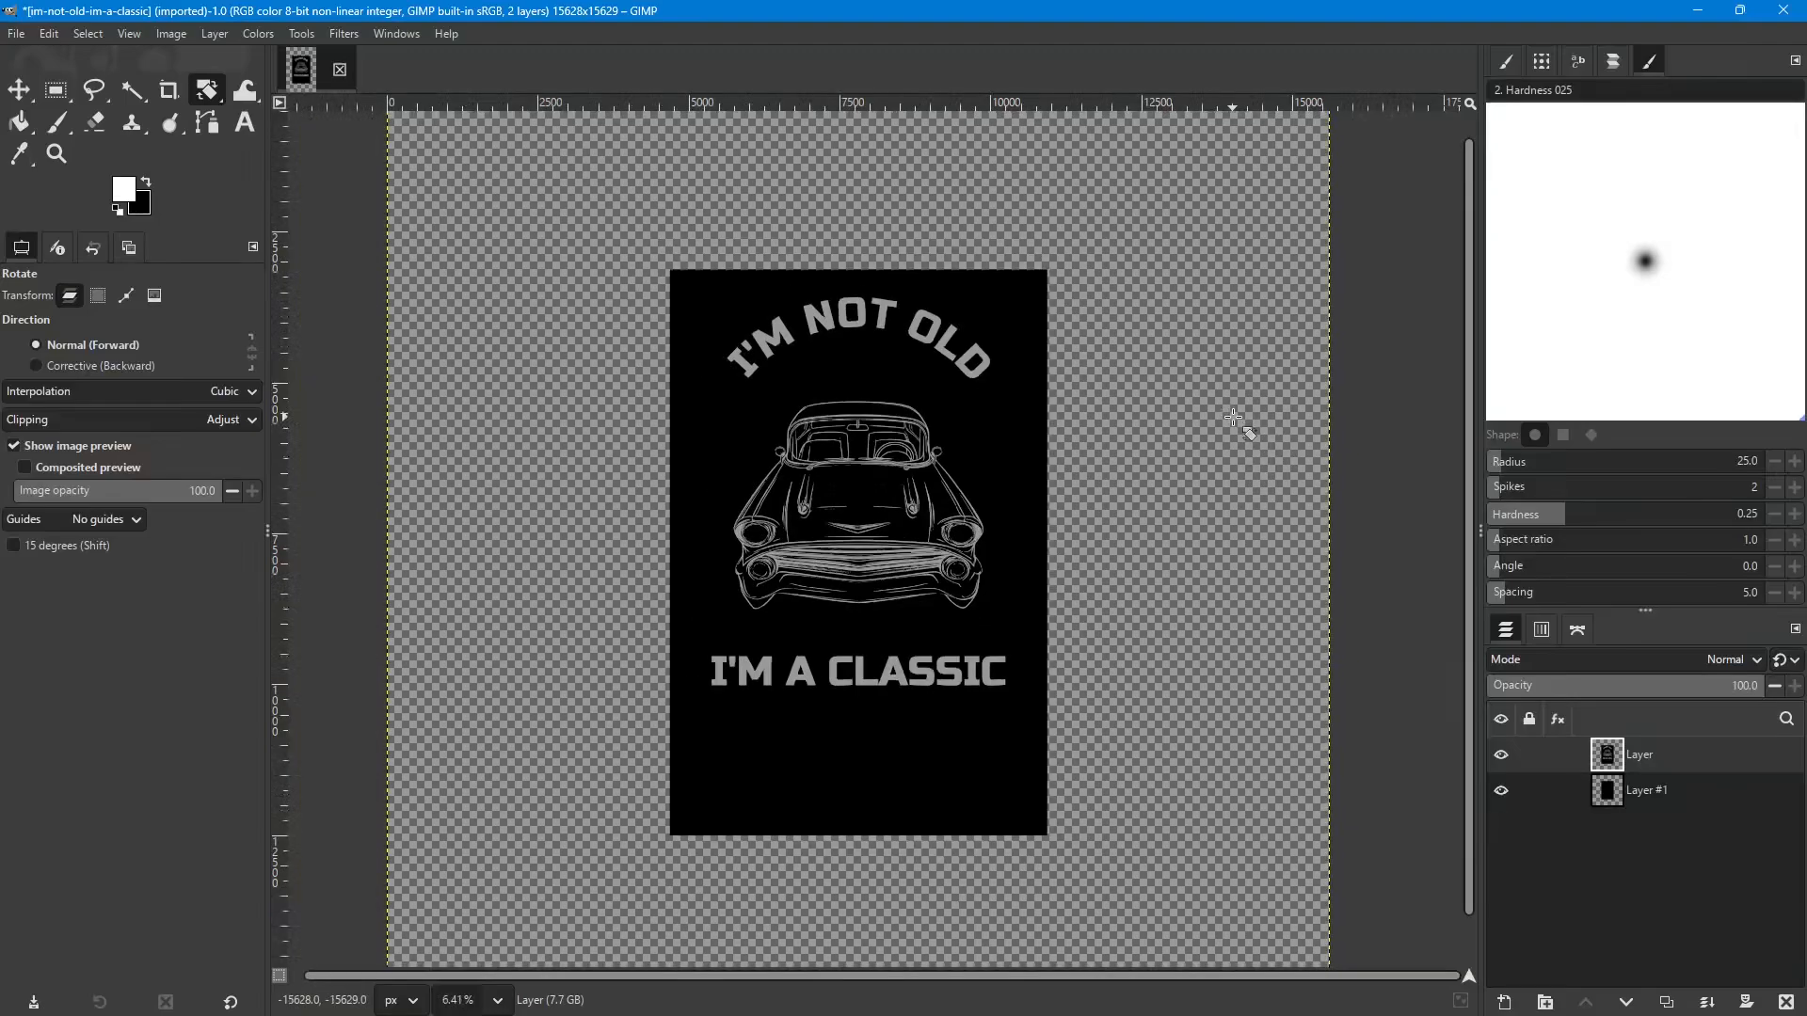
pyautogui.scroll(-1, 1233, 417)
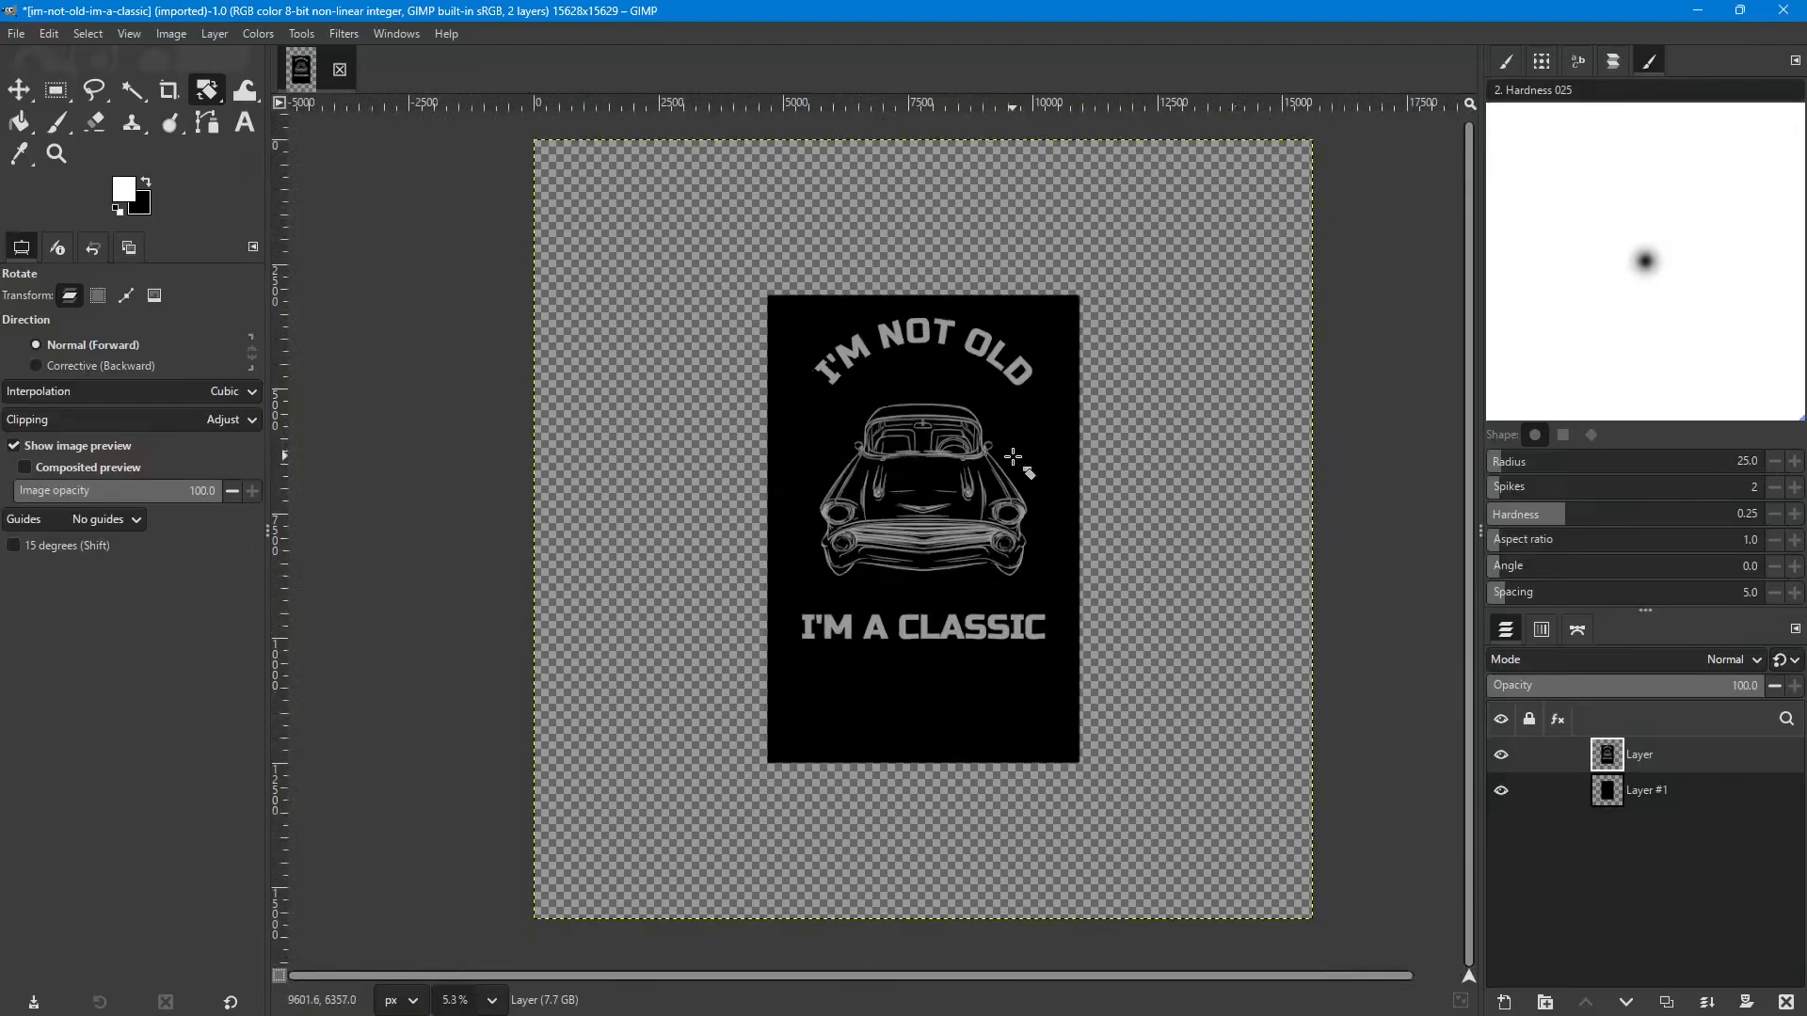
pyautogui.scroll(-1, 1013, 461)
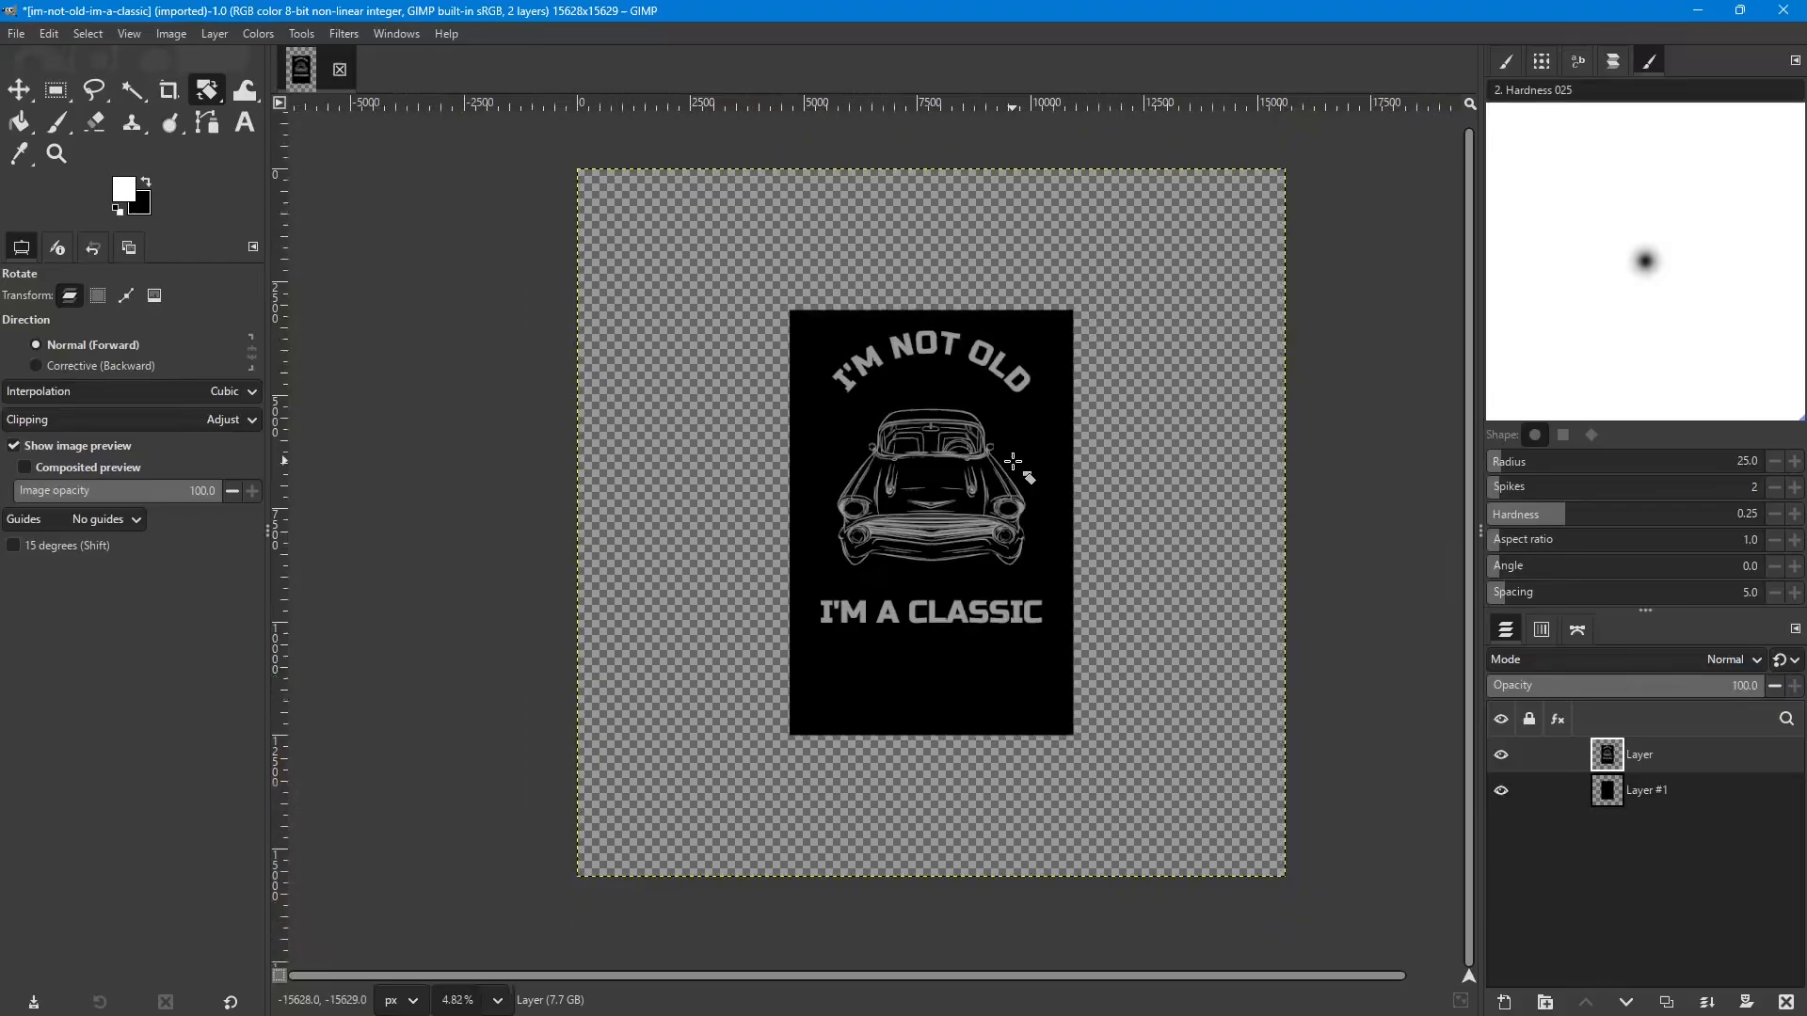
pyautogui.scroll(1, 1012, 462)
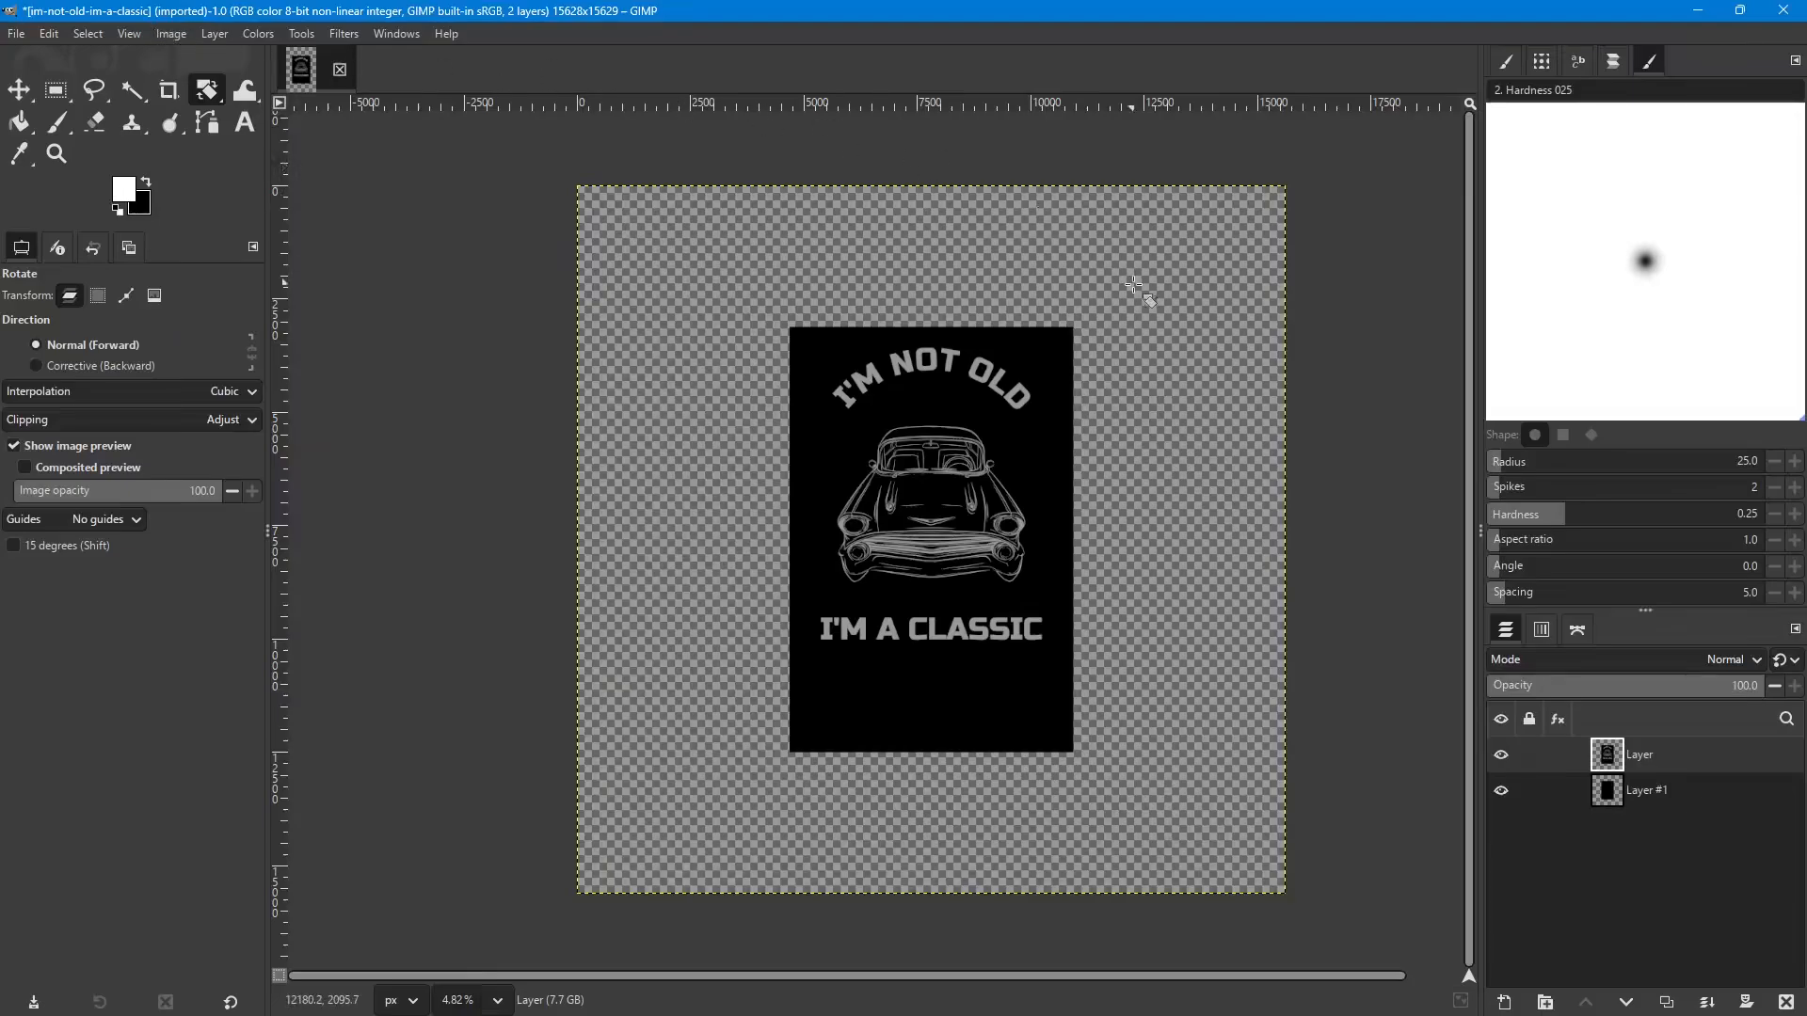
pyautogui.click(172, 34)
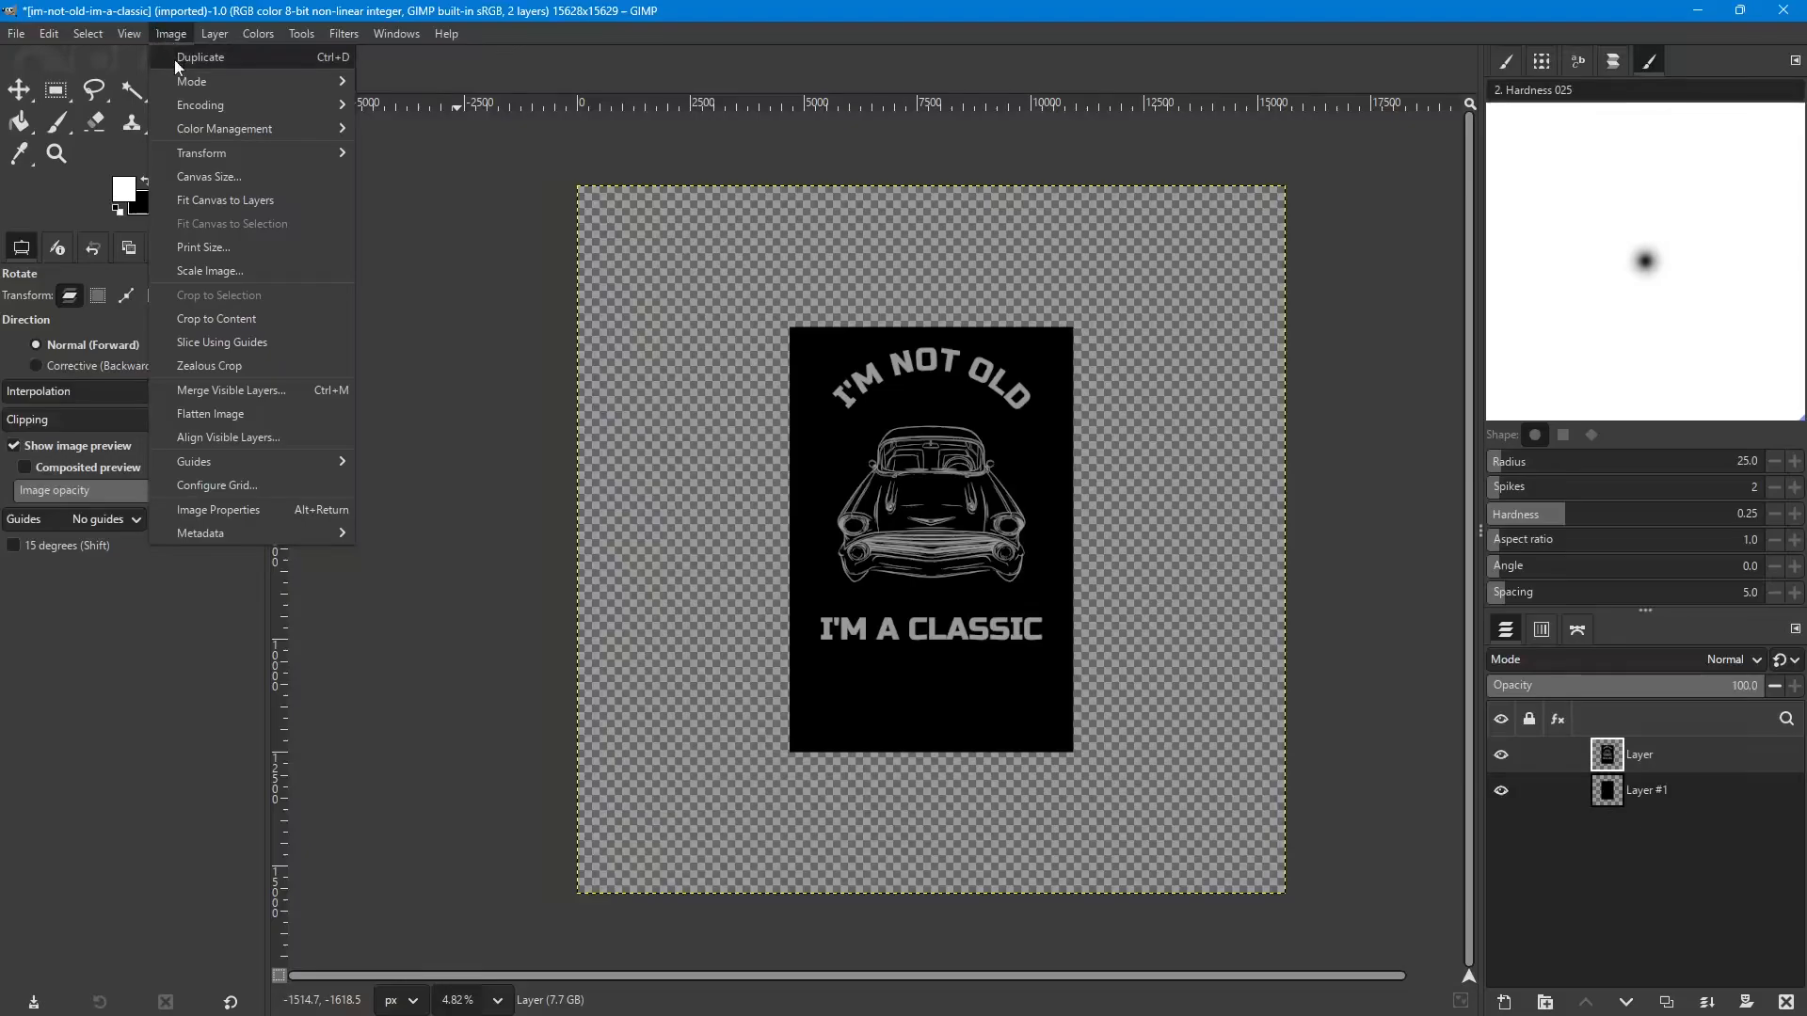
pyautogui.click(215, 316)
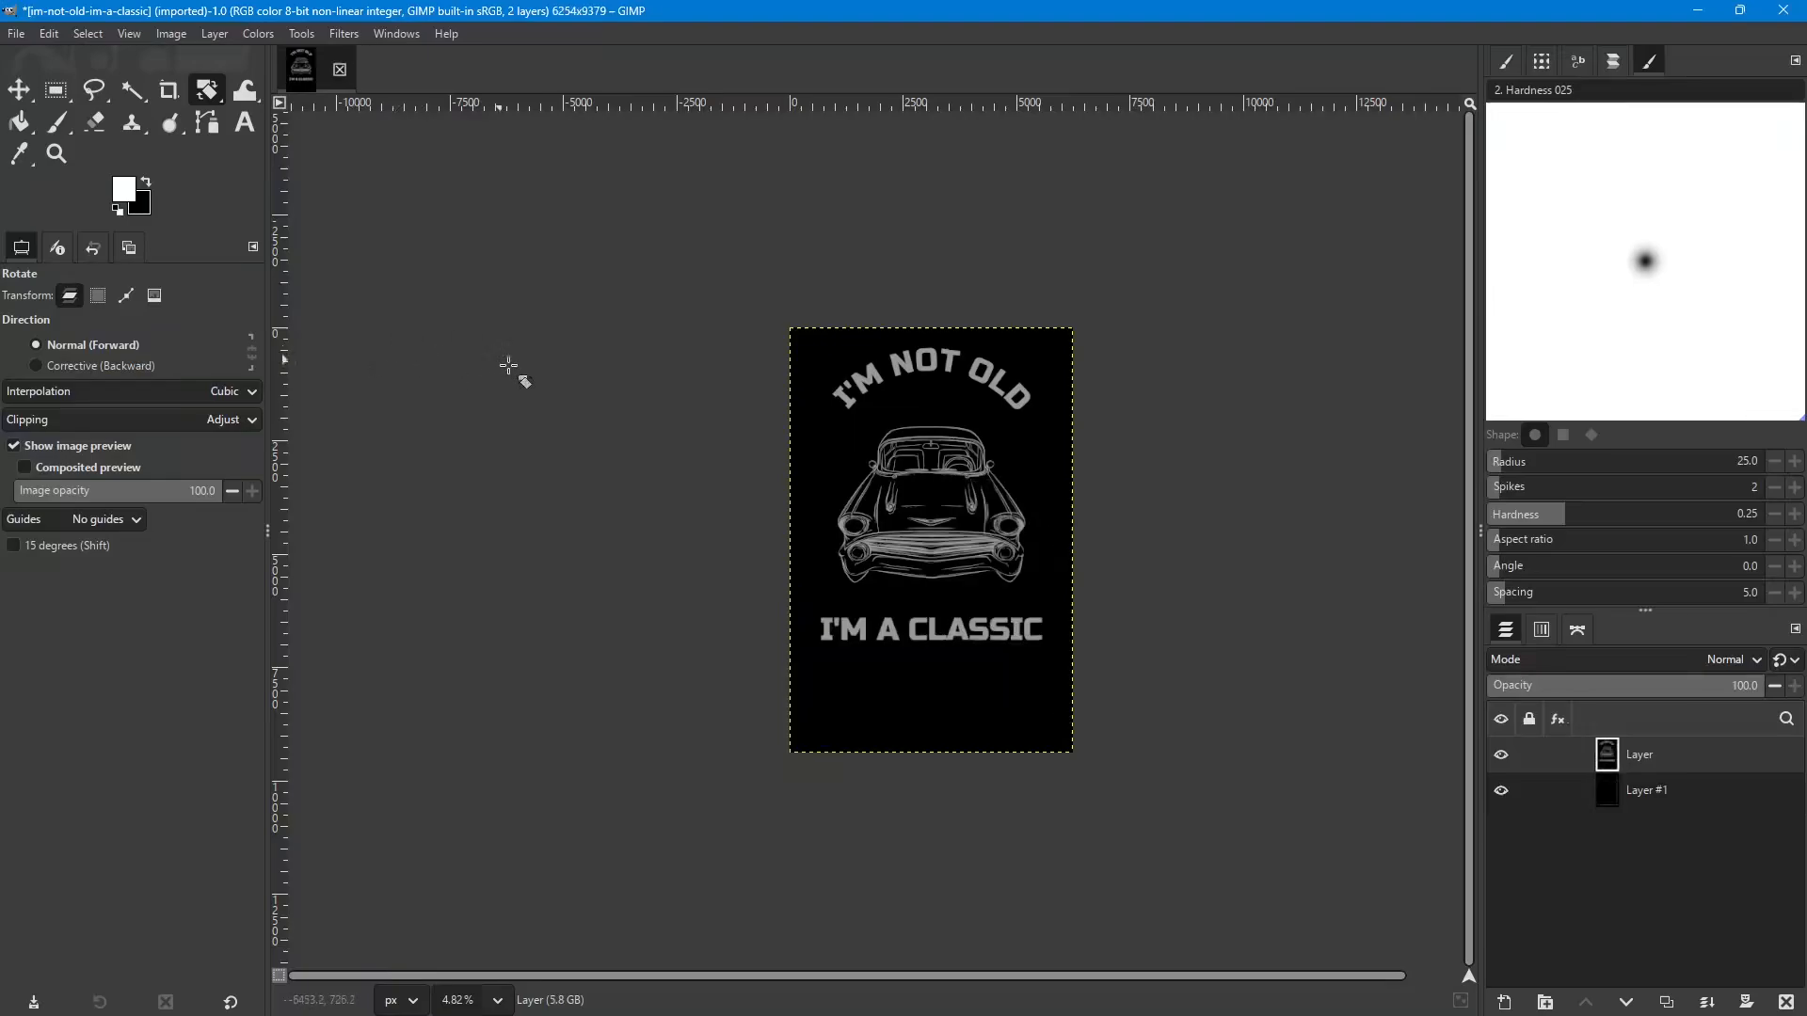
pyautogui.scroll(3, 943, 489)
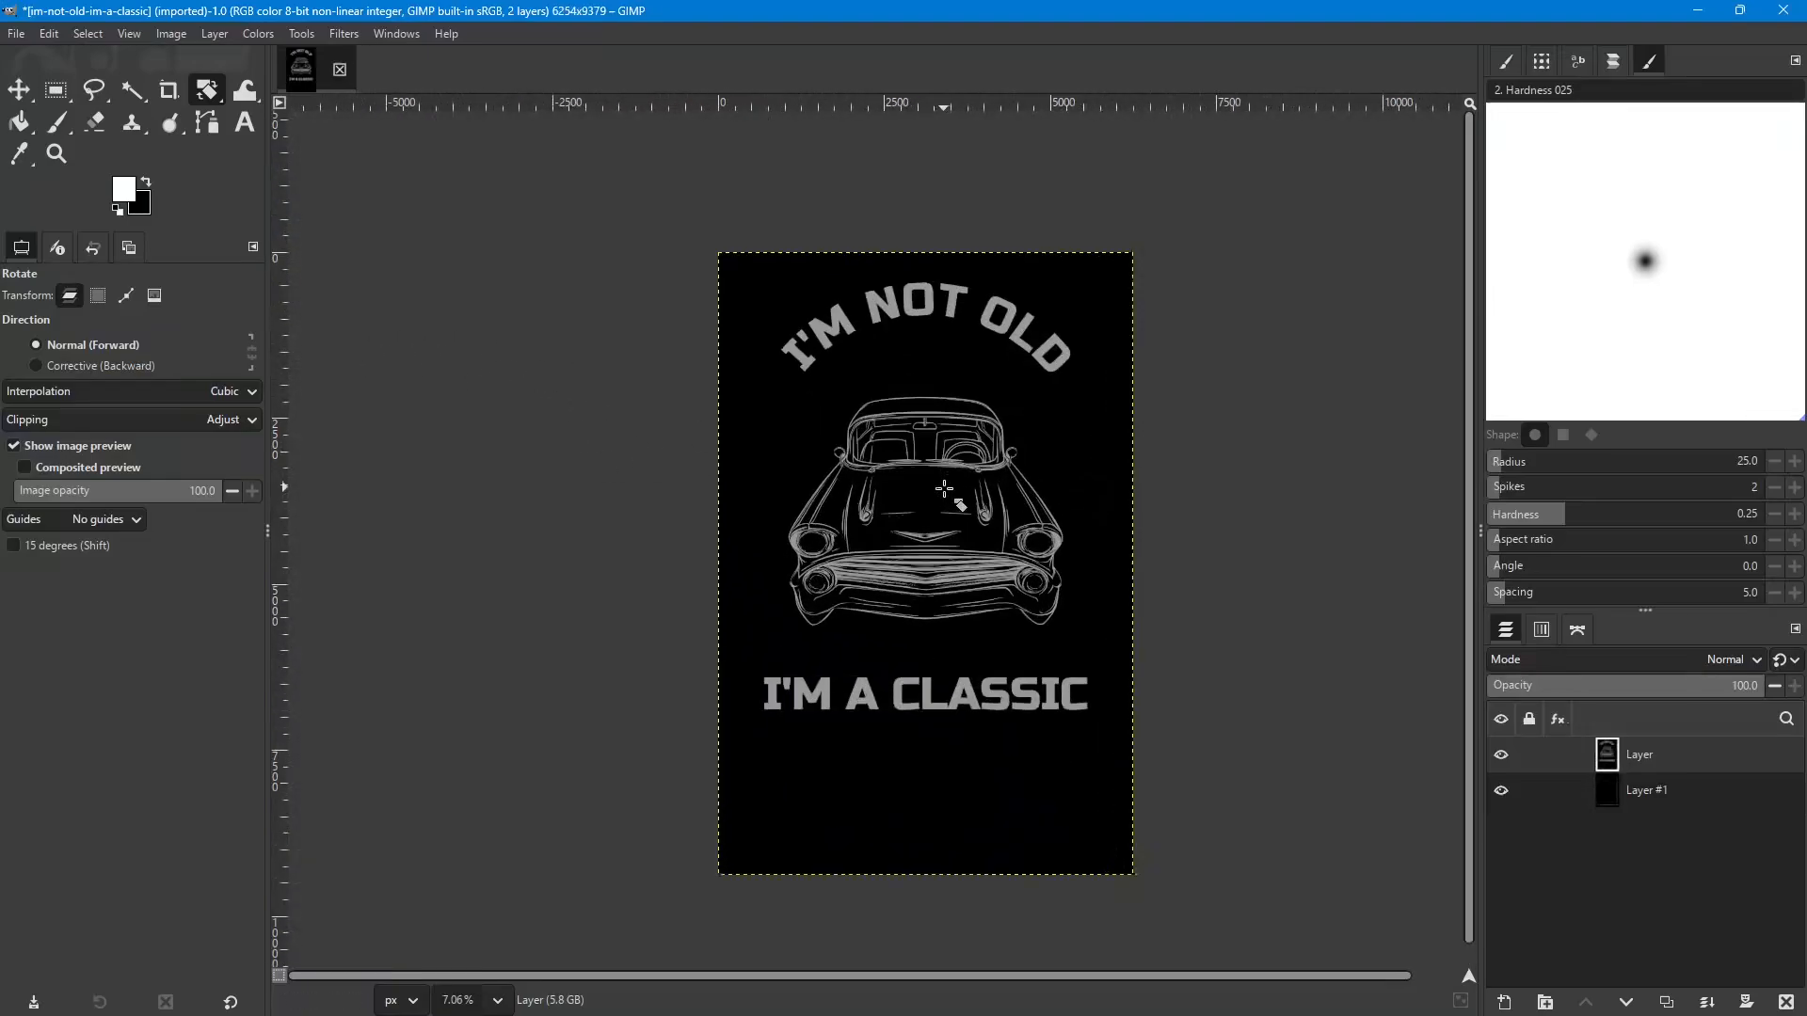